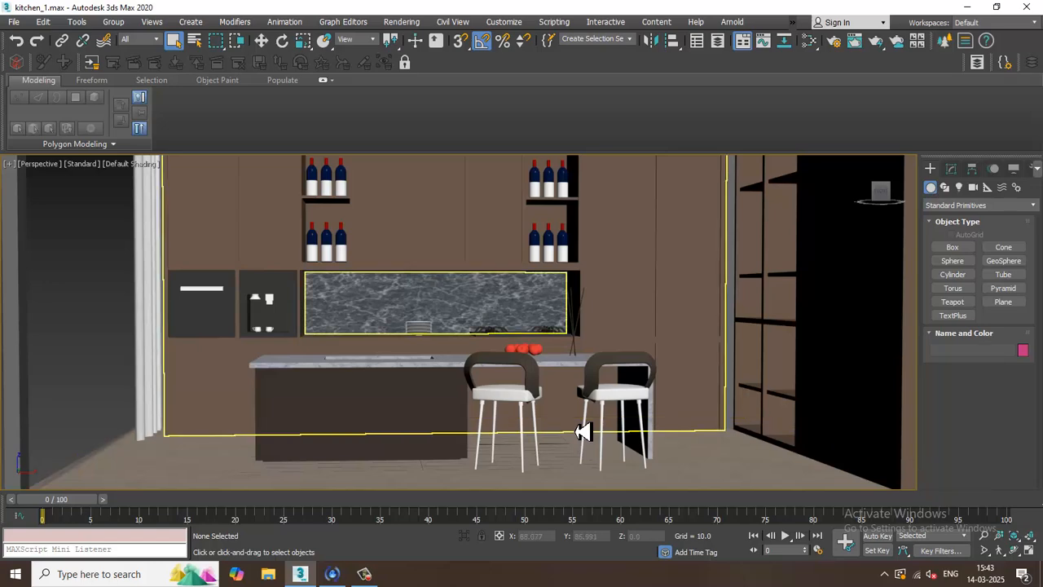
# Step: Draw a thin box about 231 long by 336 wide over the whole room footprint in the top view
pyautogui.keyDown('alt'); pyautogui.moveTo(599, 361); pyautogui.dragTo(641, 364, button='middle'); pyautogui.keyUp('alt')
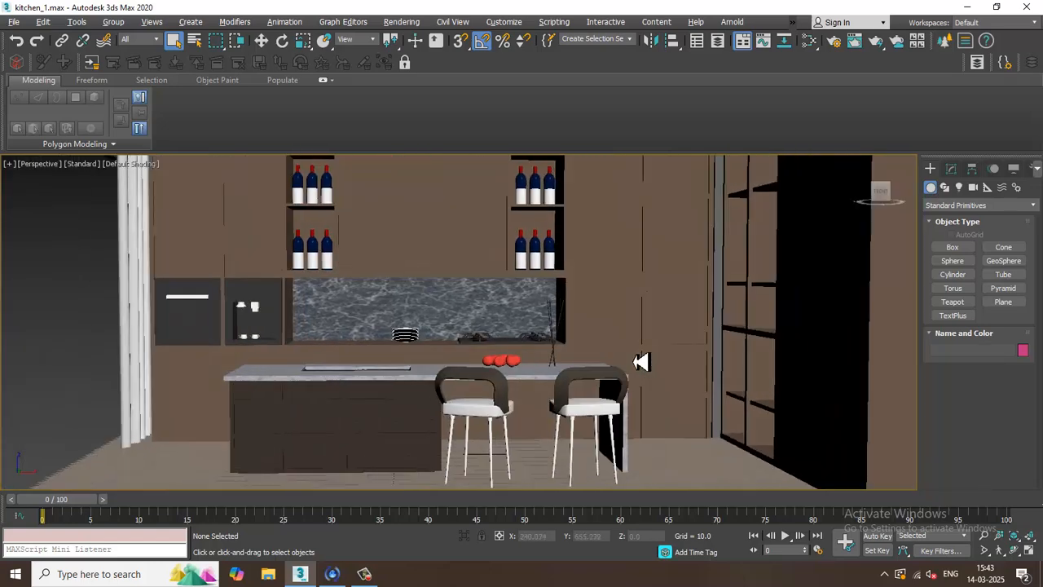
pyautogui.click(672, 288)
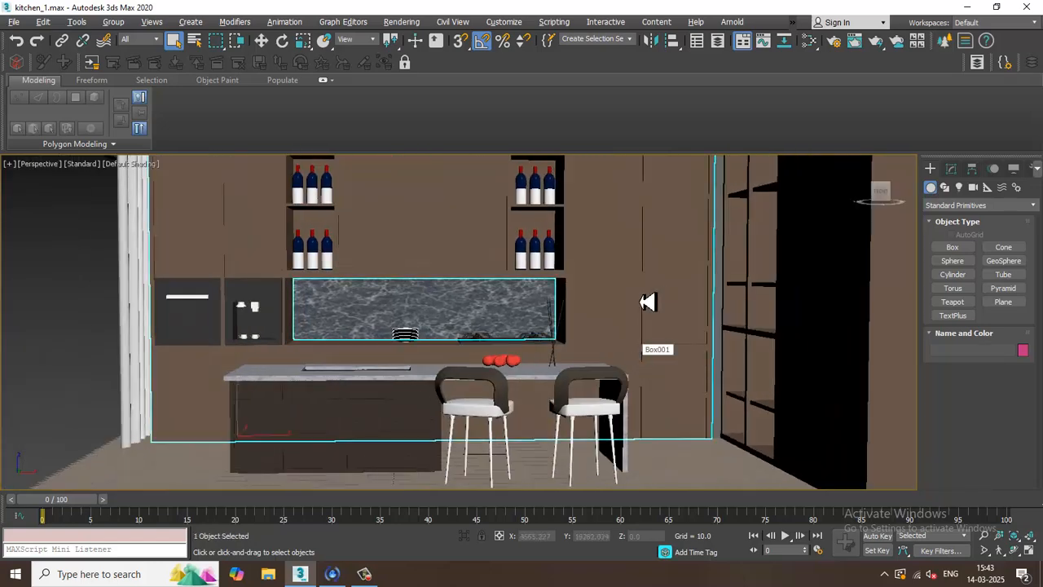
pyautogui.scroll(-8, 648, 302)
pyautogui.keyDown('alt'); pyautogui.moveTo(648, 301); pyautogui.dragTo(615, 387, button='middle'); pyautogui.keyUp('alt')
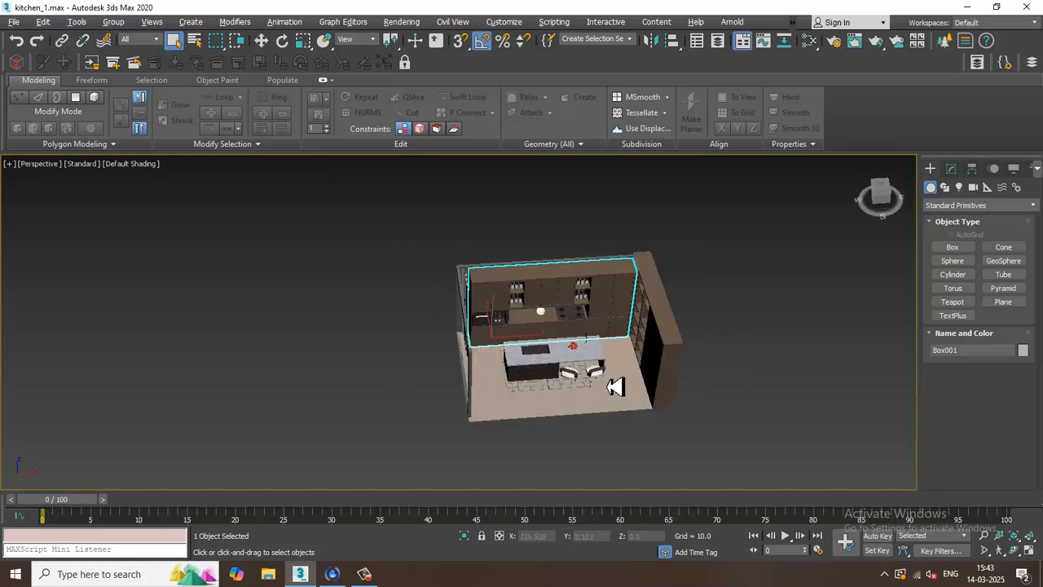
pyautogui.scroll(5, 615, 387)
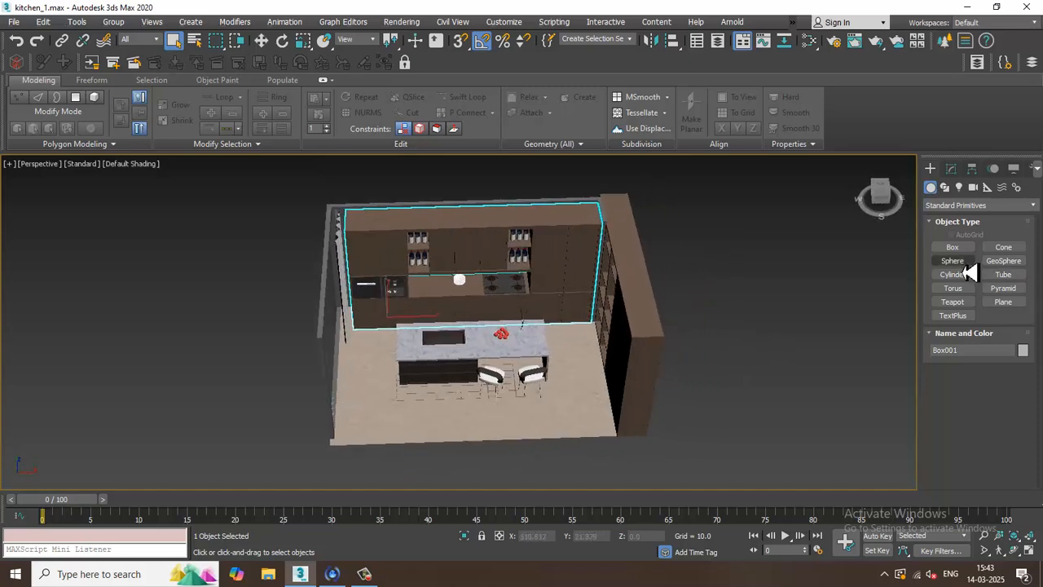
pyautogui.click(956, 248)
pyautogui.hotkey('alt', 'w')
pyautogui.moveTo(347, 242); pyautogui.dragTo(307, 237, button='middle')
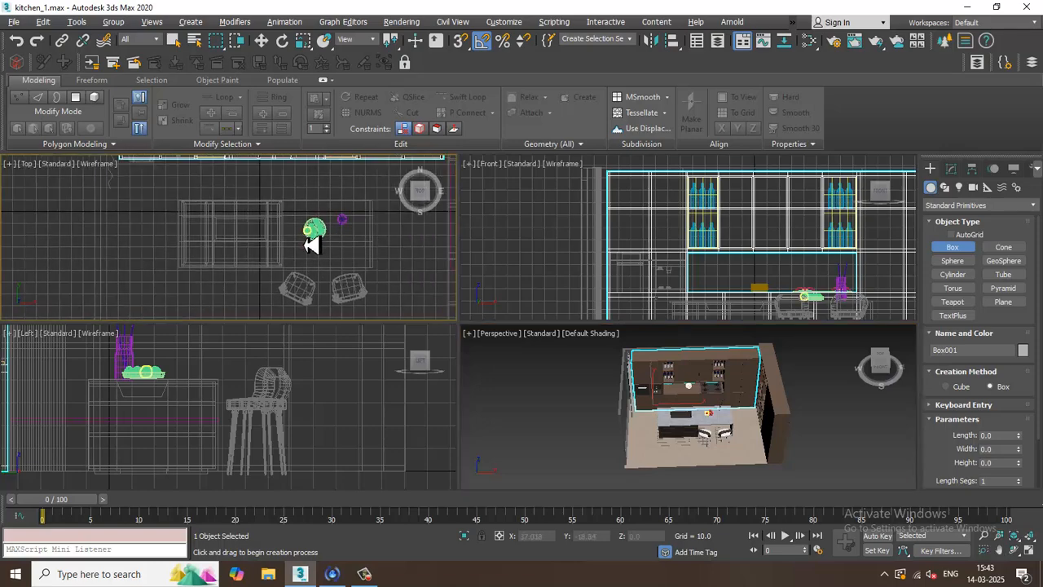
pyautogui.hotkey('alt', 'w')
pyautogui.scroll(-3, 314, 240)
pyautogui.scroll(-5, 516, 295)
pyautogui.scroll(6, 465, 315)
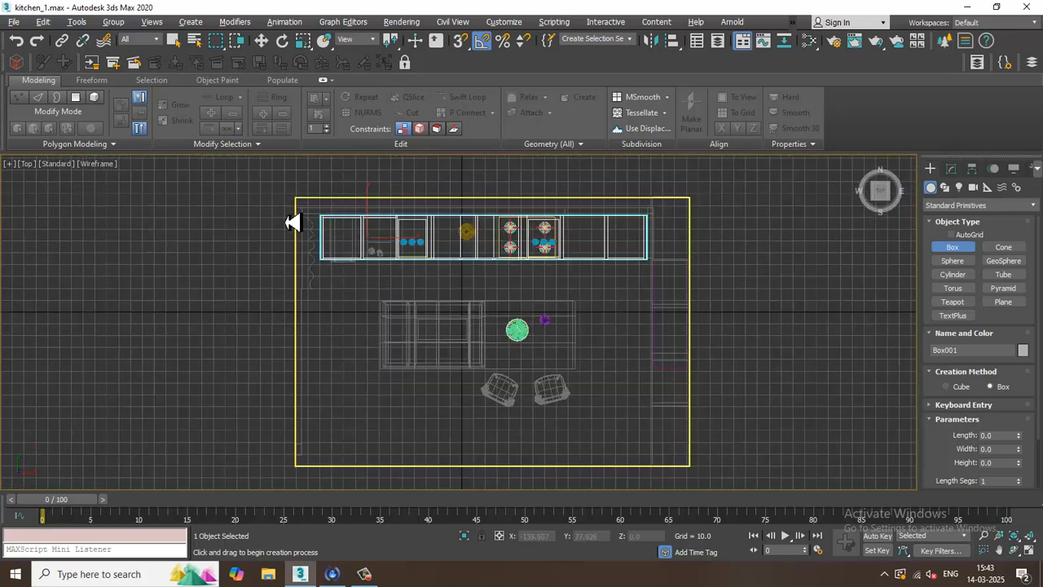
pyautogui.moveTo(300, 209); pyautogui.dragTo(700, 482)
pyautogui.click(699, 481)
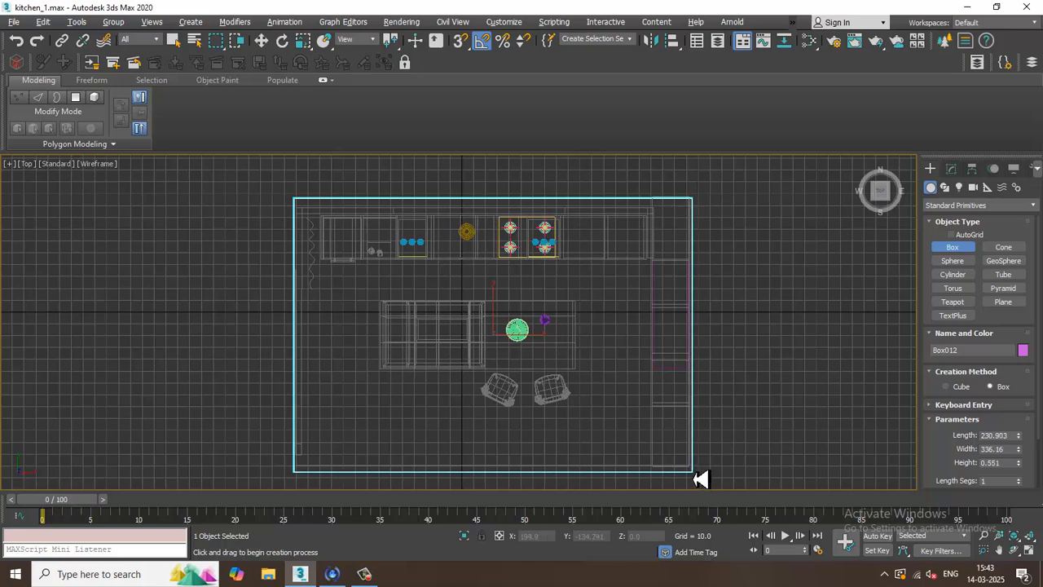
# Step: Raise the new thin box in the perspective view to about Z 150 so it forms the kitchen ceiling
pyautogui.press('w')
pyautogui.hotkey('alt', 'w')
pyautogui.rightClick(784, 445)
pyautogui.hotkey('alt', 'w')
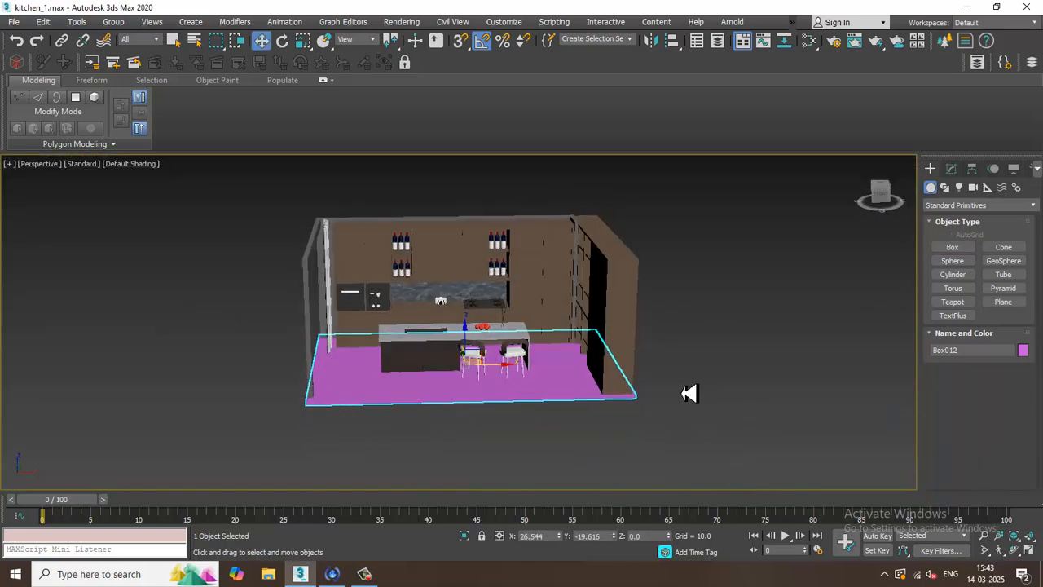
pyautogui.scroll(6, 500, 314)
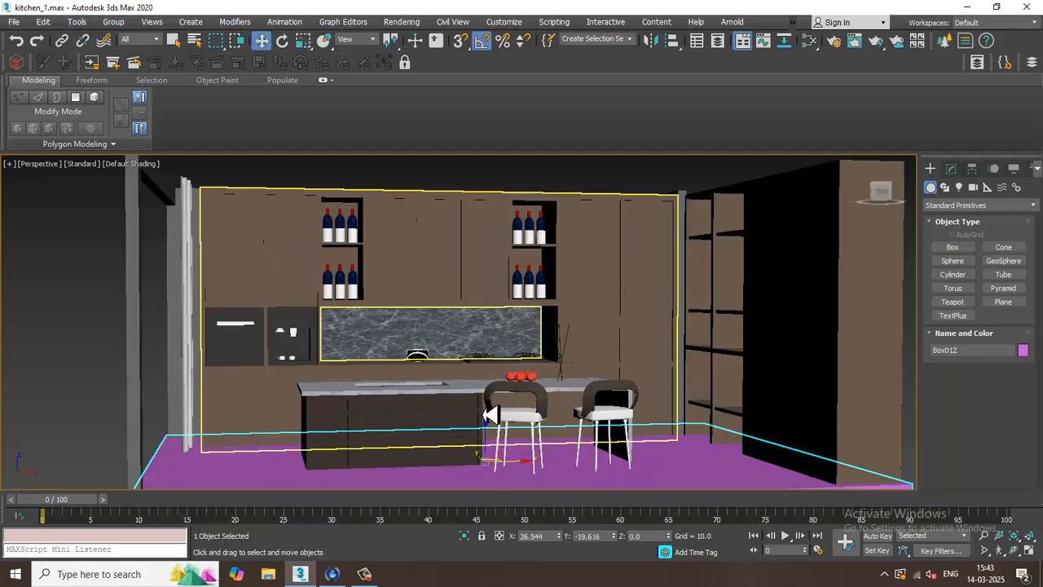
pyautogui.moveTo(494, 432); pyautogui.dragTo(505, 145)
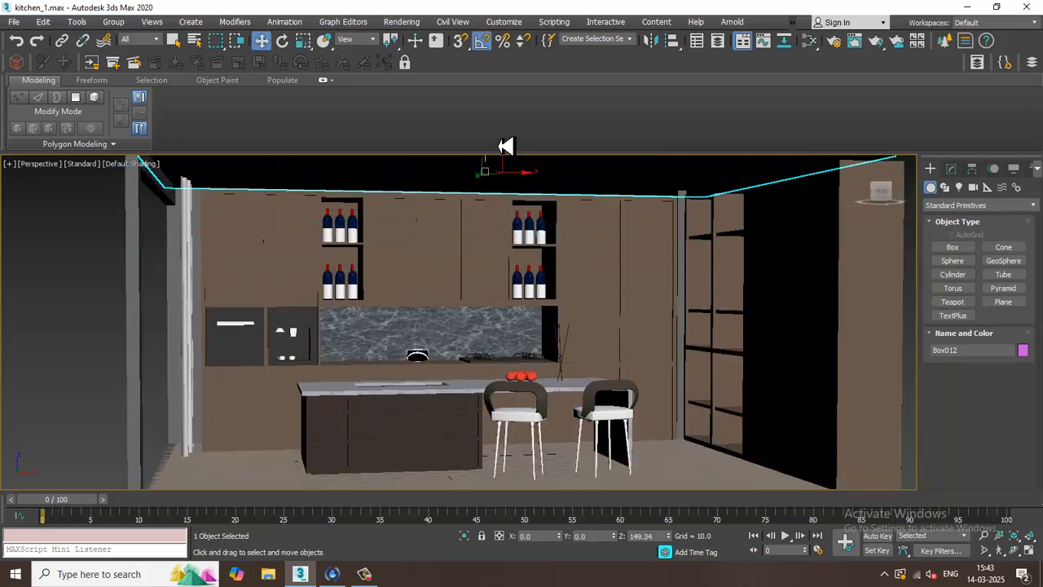
pyautogui.keyDown('alt'); pyautogui.moveTo(519, 149); pyautogui.dragTo(669, 298, button='middle'); pyautogui.keyUp('alt')
# Step: Adjust the ceiling slab's height in the front view to about Z 148.8
pyautogui.hotkey('alt', 'w')
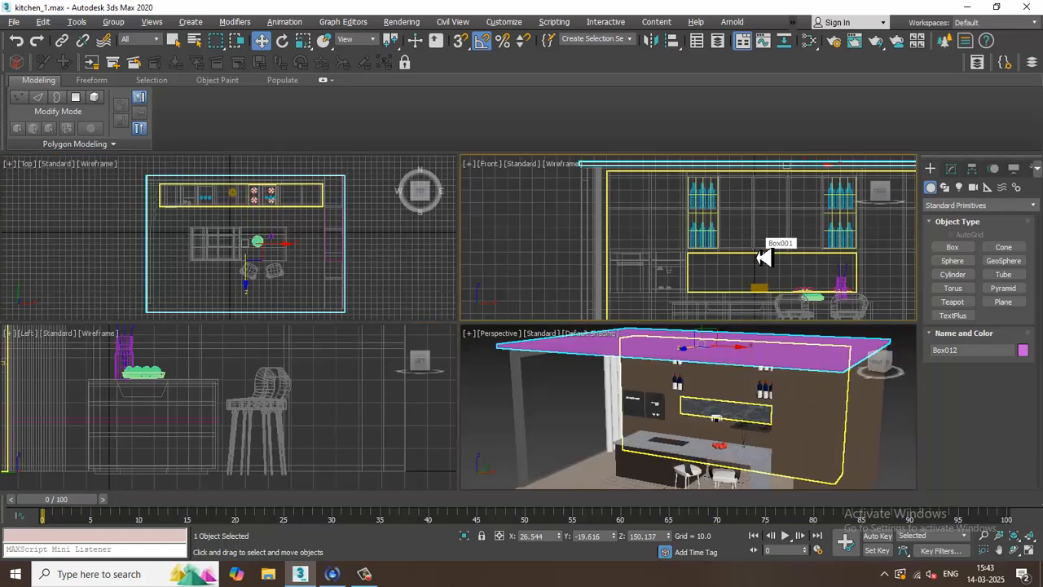
pyautogui.moveTo(717, 415); pyautogui.dragTo(704, 419, button='middle')
pyautogui.moveTo(755, 296); pyautogui.dragTo(728, 291, button='middle')
pyautogui.hotkey('alt', 'w')
pyautogui.moveTo(644, 248); pyautogui.dragTo(621, 296, button='middle')
pyautogui.moveTo(653, 209); pyautogui.dragTo(656, 213)
pyautogui.hotkey('alt', 'w')
pyautogui.keyDown('alt'); pyautogui.moveTo(743, 383); pyautogui.dragTo(597, 343, button='middle'); pyautogui.keyUp('alt')
pyautogui.hotkey('alt', 'w')
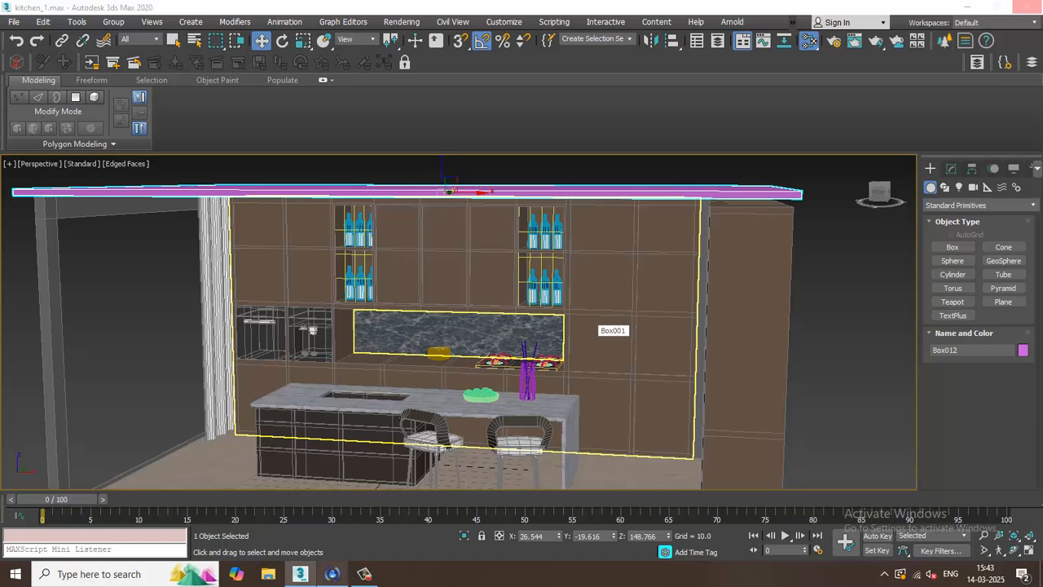
# Step: Assign the brown VRayMtl named Material #71 to the ceiling slab and minimize the material editor
pyautogui.click(365, 574)
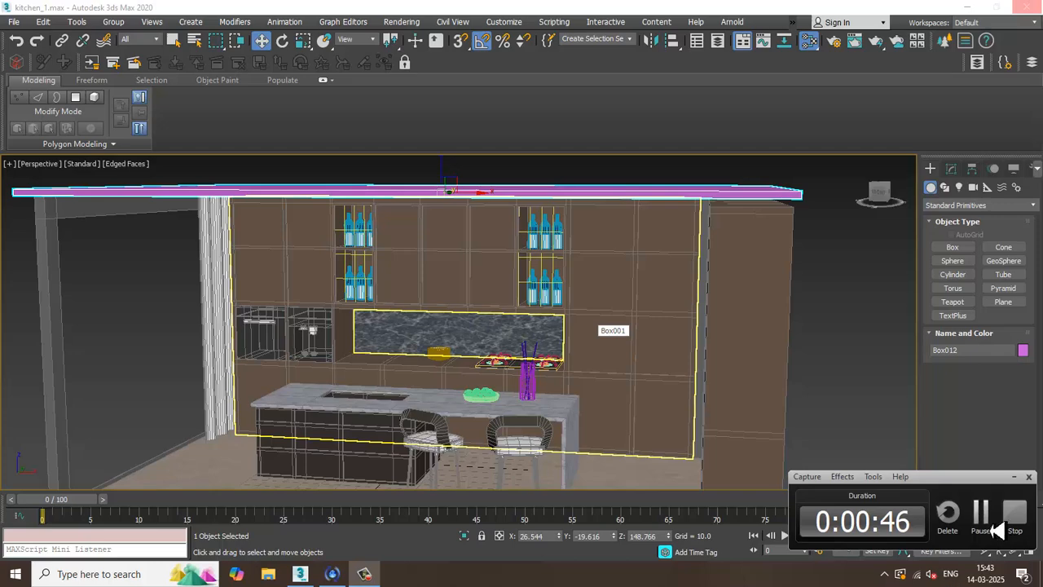
pyautogui.press('m')
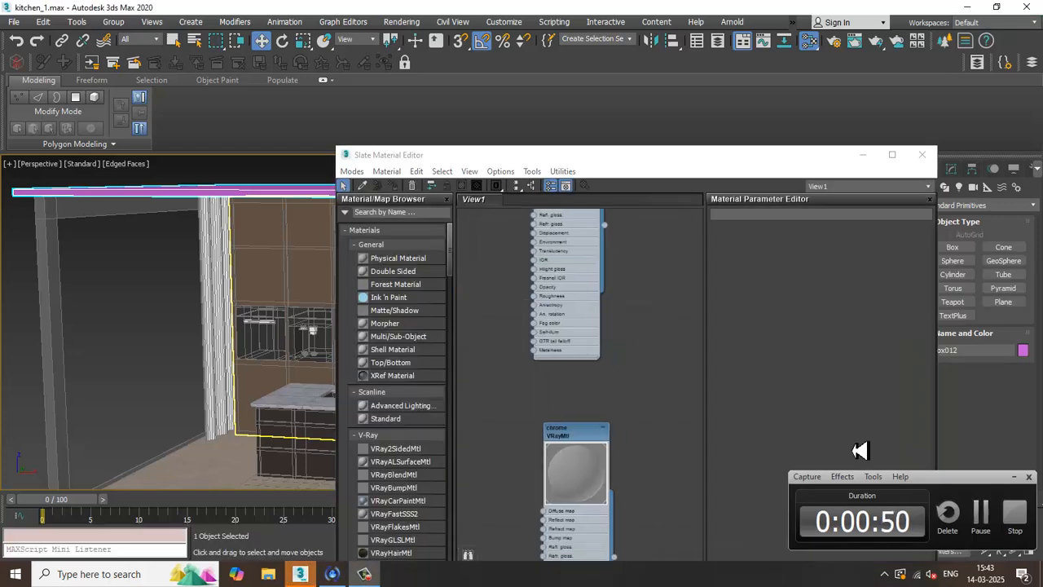
pyautogui.click(1025, 477)
pyautogui.scroll(-5, 635, 379)
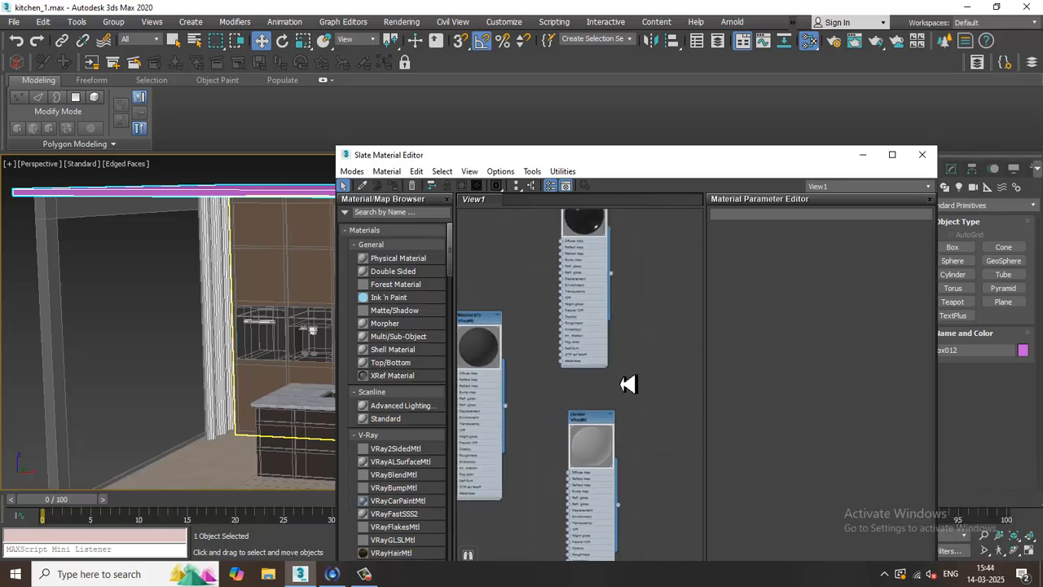
pyautogui.scroll(-2, 634, 347)
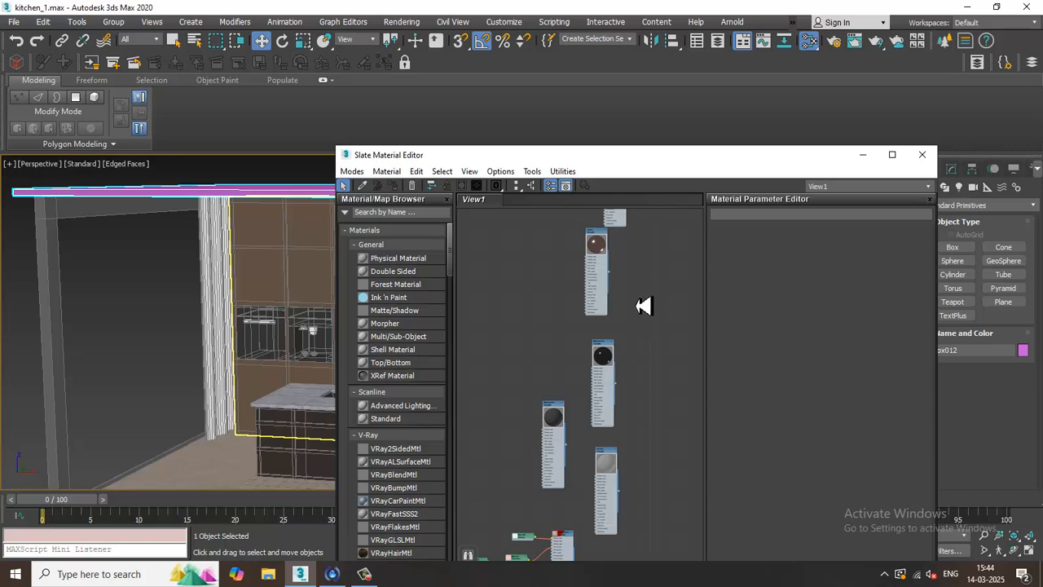
pyautogui.moveTo(671, 347); pyautogui.dragTo(658, 448, button='middle')
pyautogui.moveTo(650, 266); pyautogui.dragTo(649, 428, button='middle')
pyautogui.moveTo(626, 322); pyautogui.dragTo(654, 225, button='middle')
pyautogui.scroll(4, 582, 344)
pyautogui.scroll(2, 576, 339)
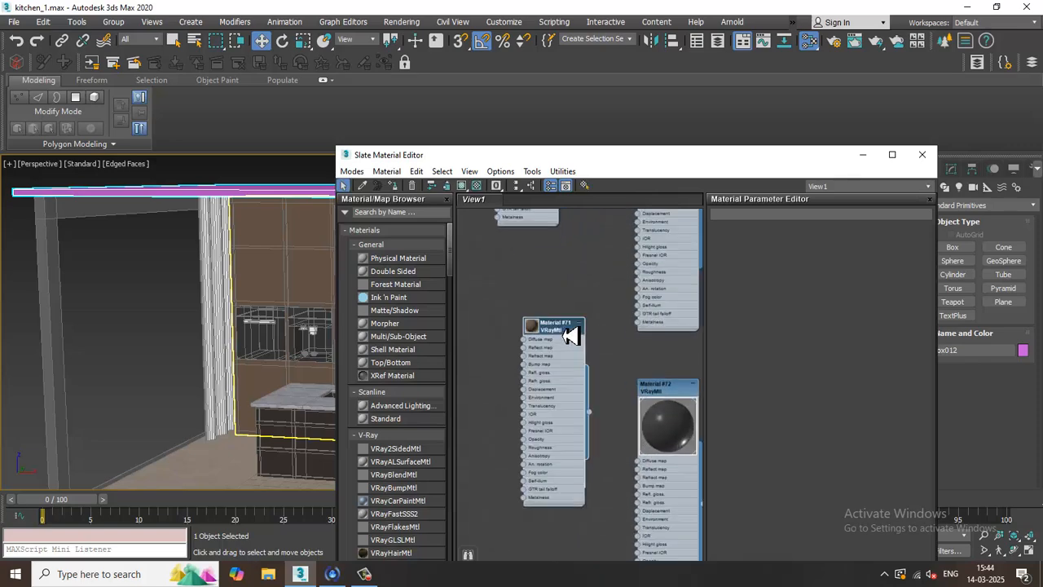
pyautogui.click(863, 154)
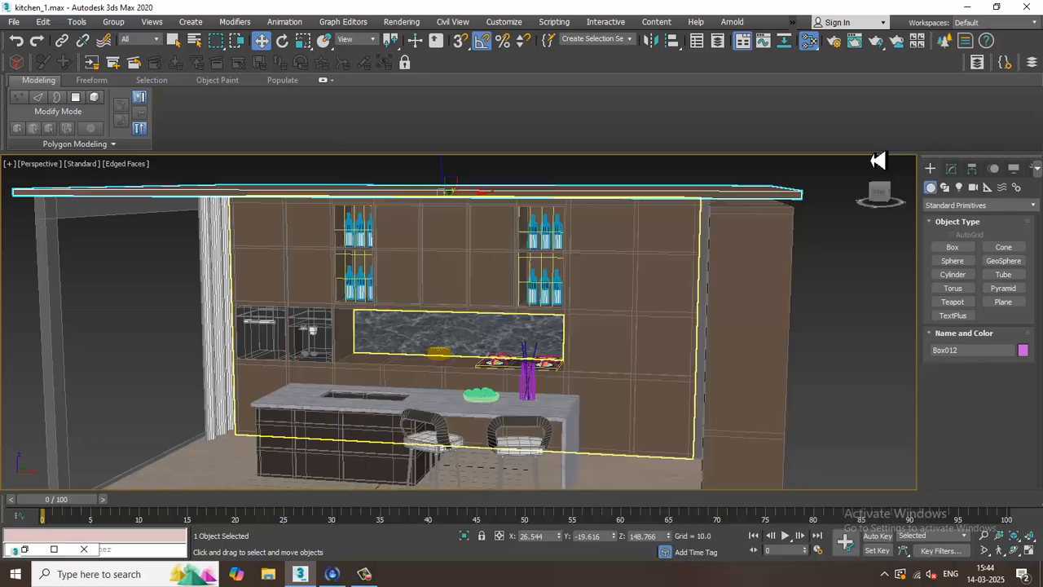
# Step: Lower the ceiling slab to about Z 142.4 so it meets the tops of the wall cabinets
pyautogui.moveTo(448, 180); pyautogui.dragTo(462, 193)
pyautogui.scroll(-5, 516, 220)
pyautogui.keyDown('alt'); pyautogui.moveTo(528, 275); pyautogui.dragTo(549, 277, button='middle'); pyautogui.keyUp('alt')
pyautogui.scroll(5, 559, 310)
pyautogui.scroll(-5, 577, 318)
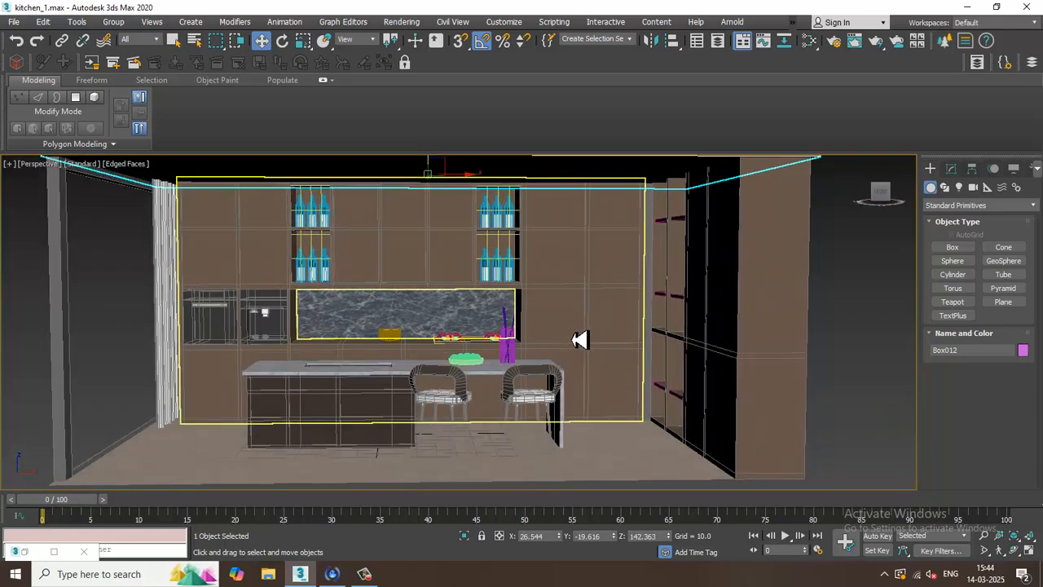
pyautogui.moveTo(577, 340); pyautogui.dragTo(603, 355, button='middle')
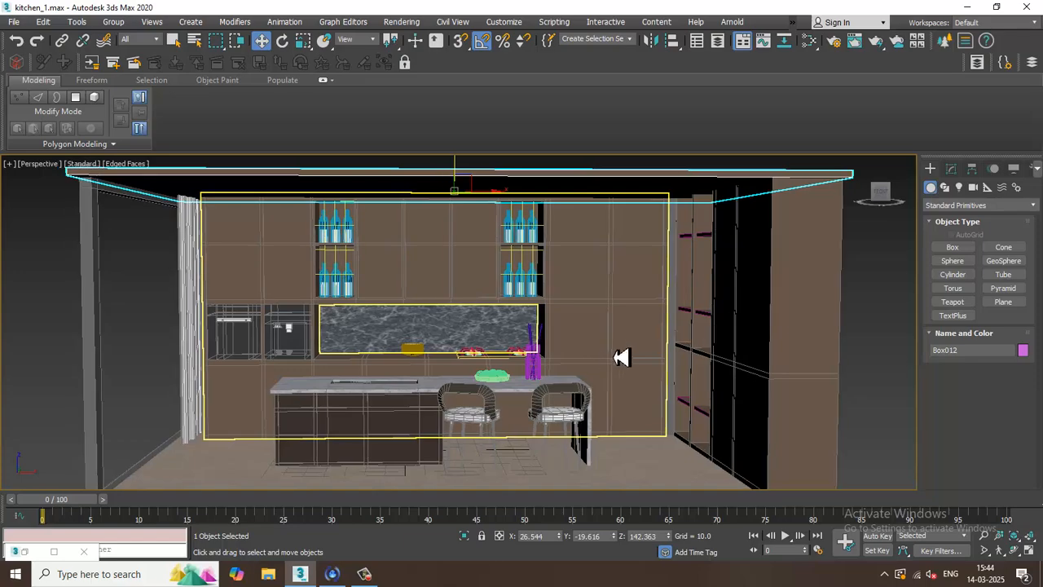
pyautogui.moveTo(715, 342)
pyautogui.keyDown('alt'); pyautogui.mouseDown(button='middle')
pyautogui.moveTo(757, 338)
pyautogui.moveTo(741, 368)
pyautogui.moveTo(712, 343)
pyautogui.mouseUp(button='middle'); pyautogui.keyUp('alt')
# Step: Place a VRaySun in the front view, high outside the curtain side and aimed at the bar stools, with an automatic VRaySky environment map
pyautogui.hotkey('alt', 'w')
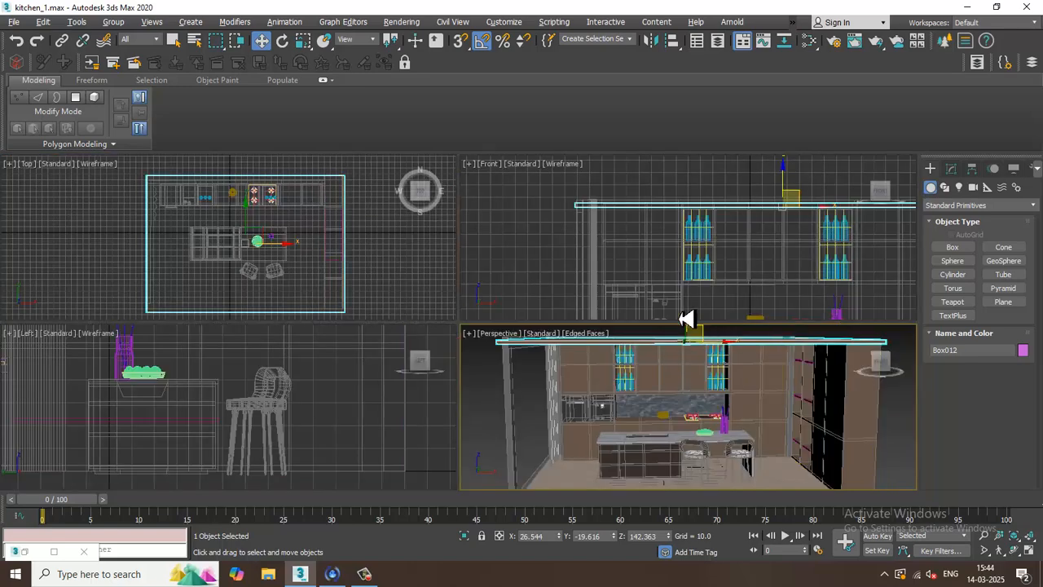
pyautogui.moveTo(771, 256); pyautogui.dragTo(706, 246, button='middle')
pyautogui.hotkey('alt', 'w')
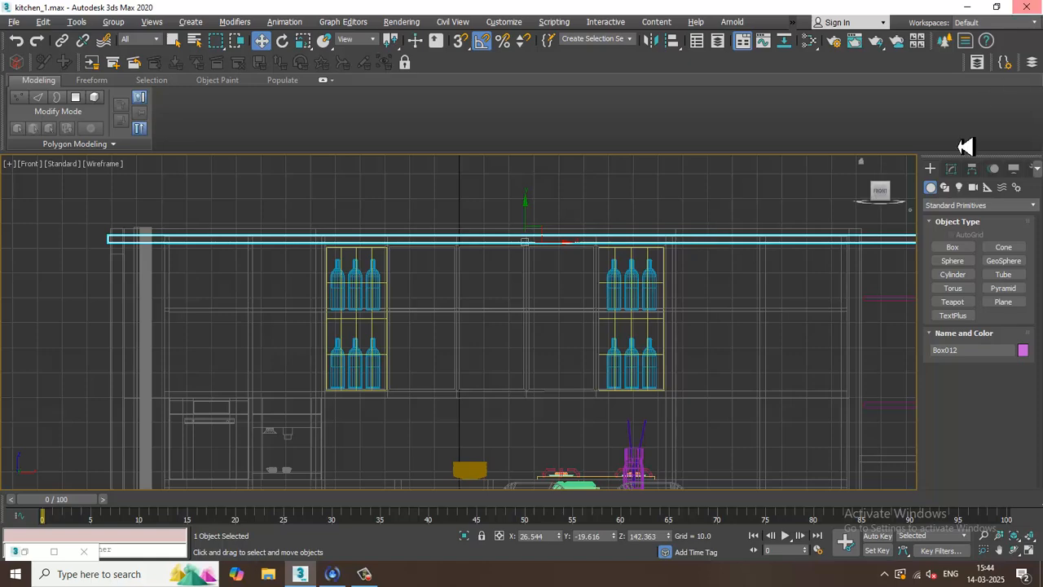
pyautogui.click(959, 188)
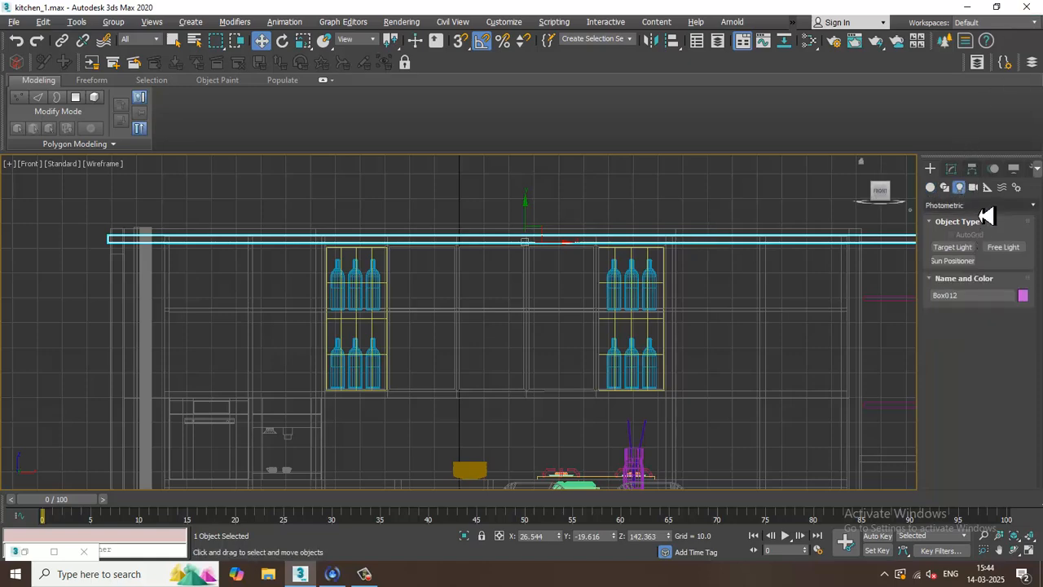
pyautogui.click(978, 206)
pyautogui.click(972, 242)
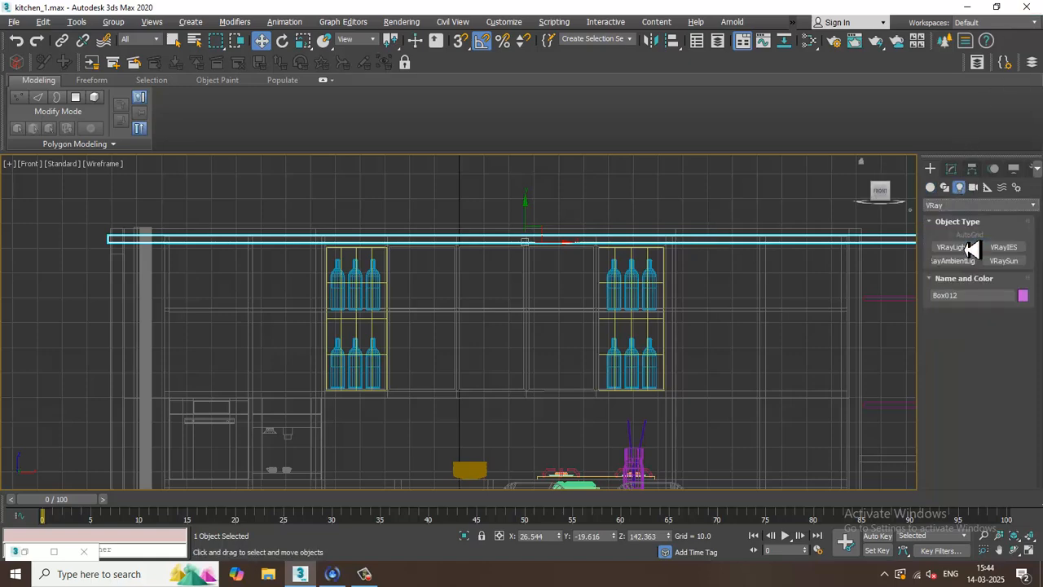
pyautogui.click(1011, 261)
pyautogui.scroll(-4, 654, 356)
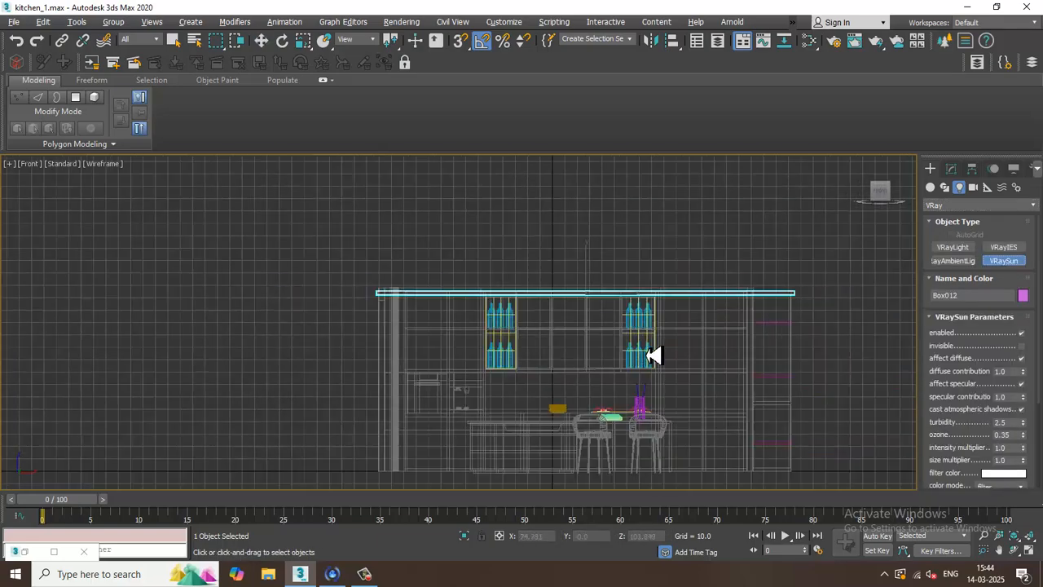
pyautogui.scroll(-4, 655, 356)
pyautogui.scroll(7, 668, 367)
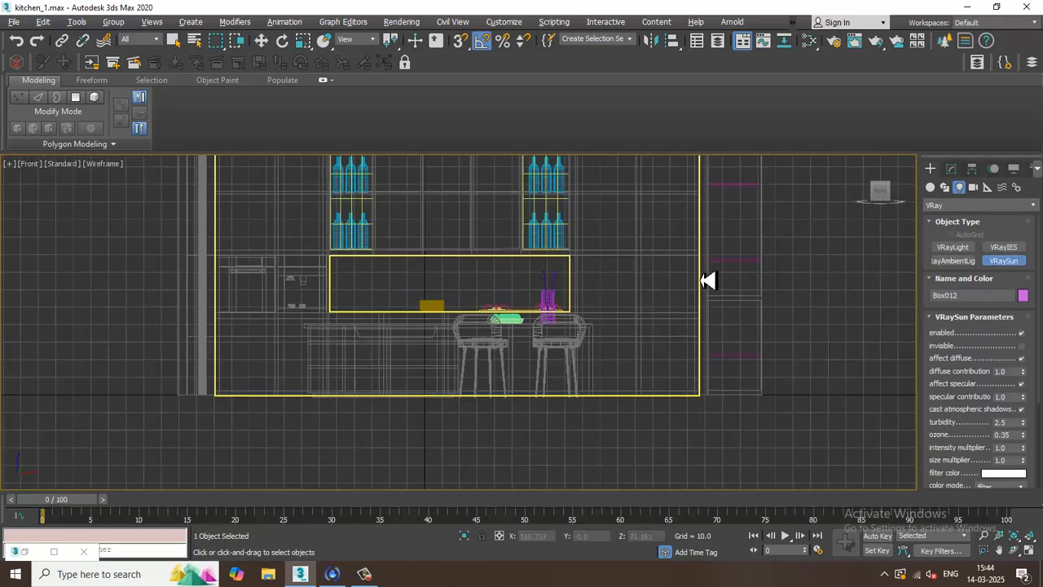
pyautogui.moveTo(709, 280); pyautogui.dragTo(722, 354, button='middle')
pyautogui.scroll(-2, 721, 354)
pyautogui.moveTo(672, 331); pyautogui.dragTo(683, 329, button='middle')
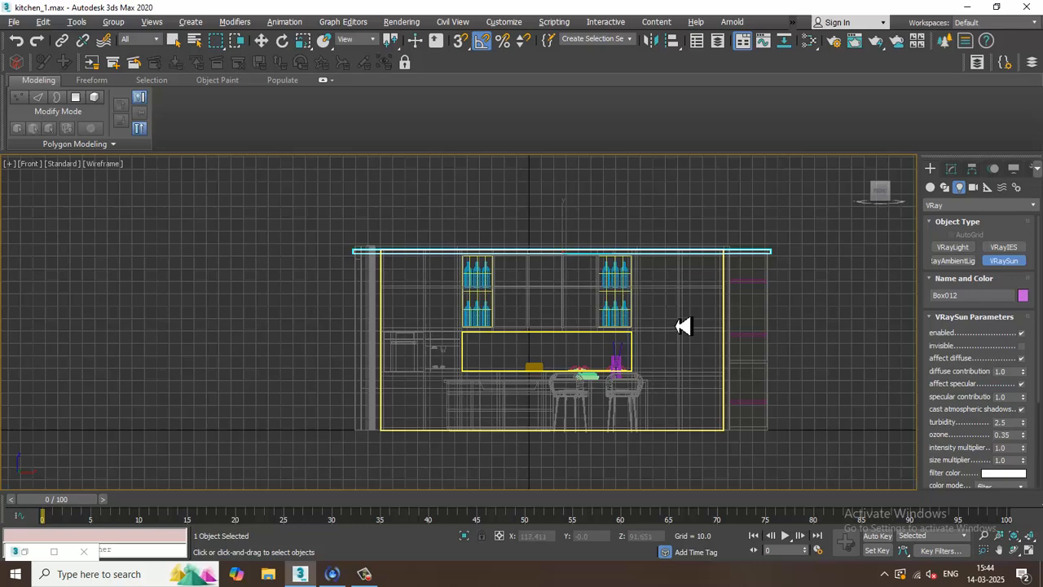
pyautogui.moveTo(89, 186); pyautogui.dragTo(588, 411)
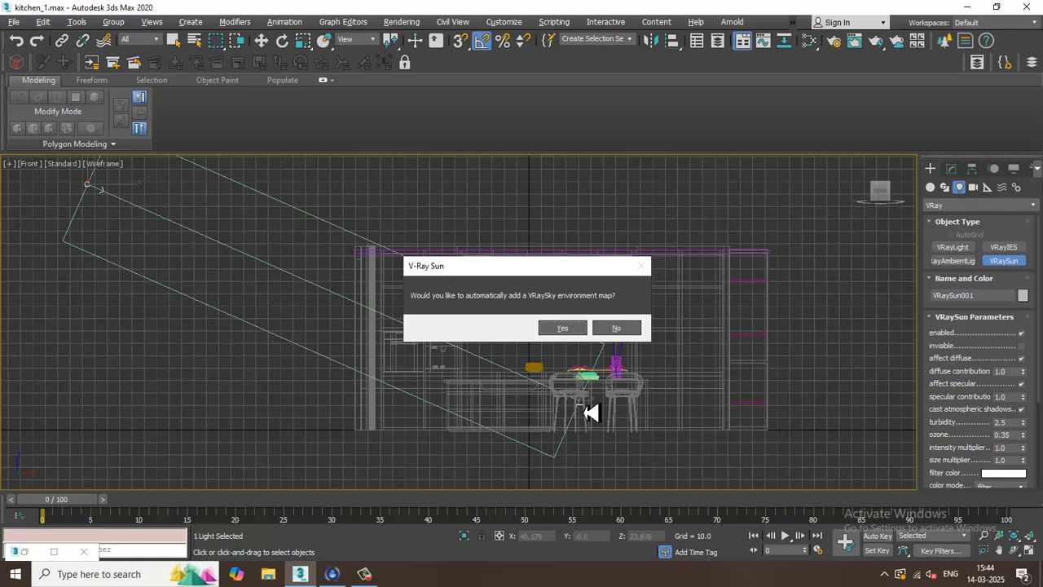
pyautogui.click(564, 328)
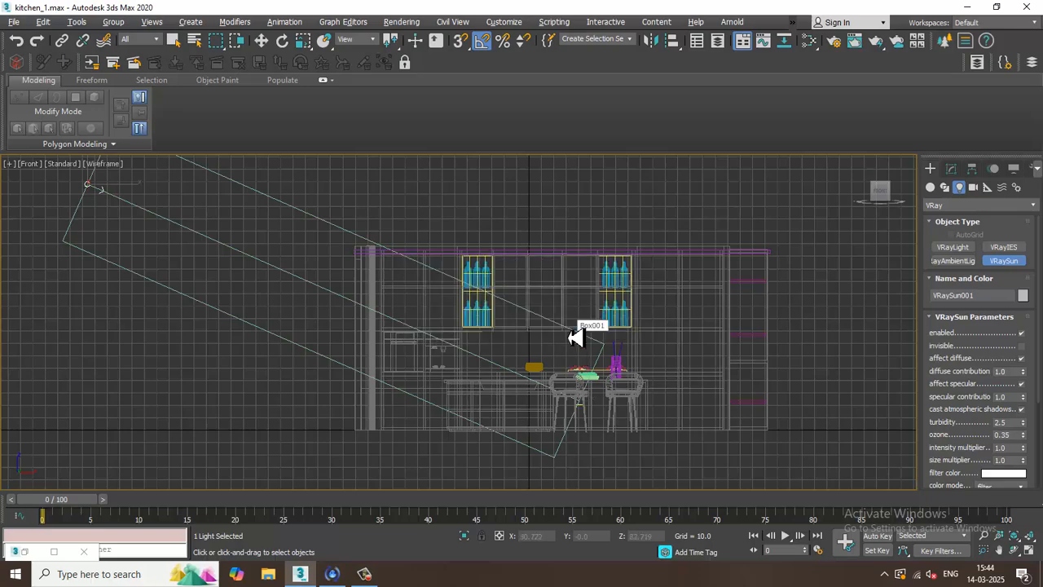
# Step: Open the room wall for vertex editing and select the upper vertices of the window post opposite the curtain
pyautogui.press('p')
pyautogui.scroll(-4, 615, 335)
pyautogui.moveTo(460, 336)
pyautogui.keyDown('alt'); pyautogui.mouseDown(button='middle')
pyautogui.moveTo(569, 348)
pyautogui.moveTo(467, 302)
pyautogui.moveTo(477, 305)
pyautogui.moveTo(459, 338)
pyautogui.moveTo(540, 340)
pyautogui.mouseUp(button='middle'); pyautogui.keyUp('alt')
pyautogui.press('w')
pyautogui.click(516, 311)
pyautogui.scroll(5, 569, 310)
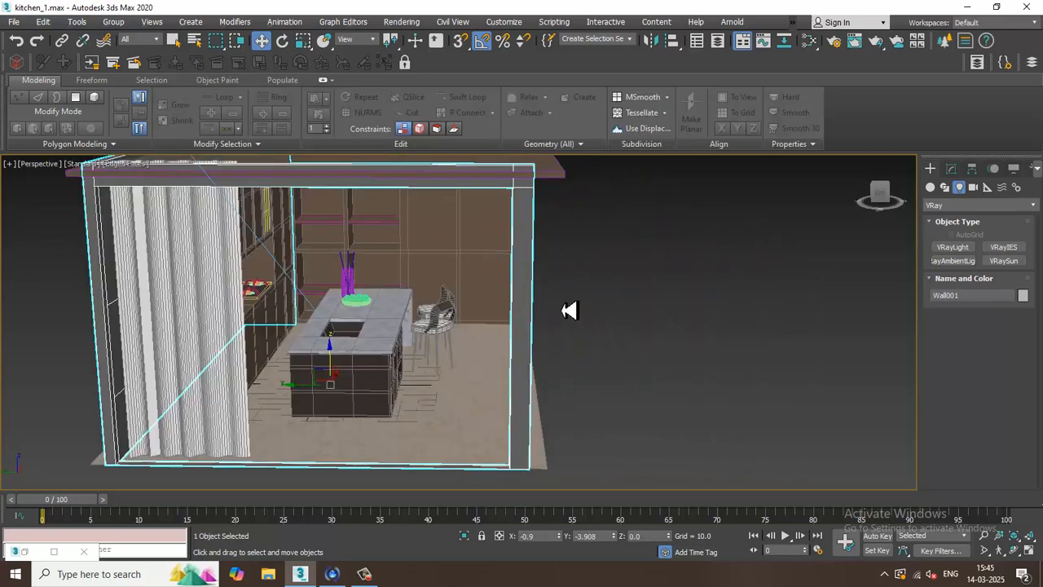
pyautogui.press('1')
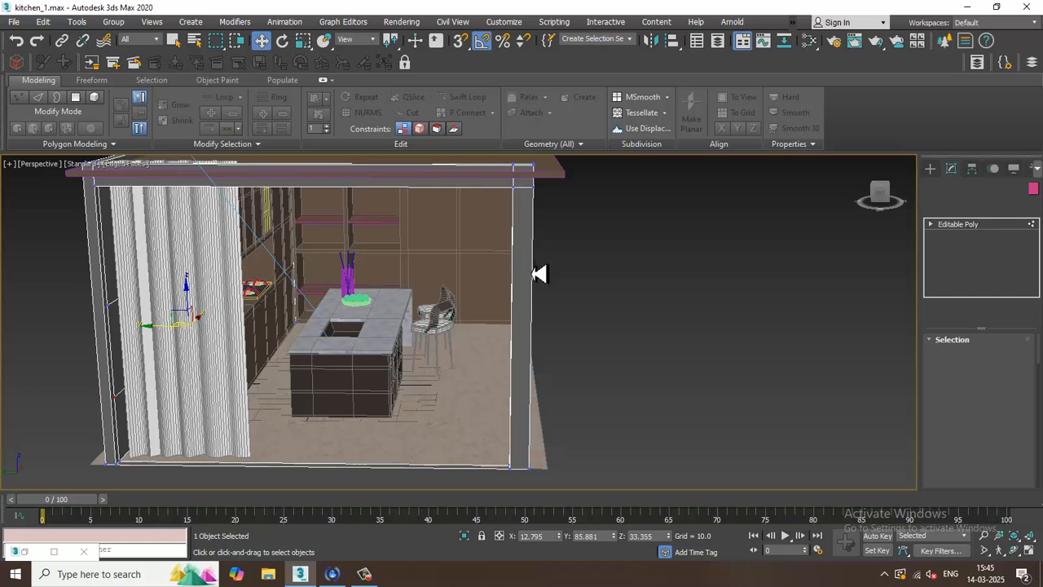
pyautogui.scroll(4, 540, 274)
pyautogui.scroll(-4, 644, 317)
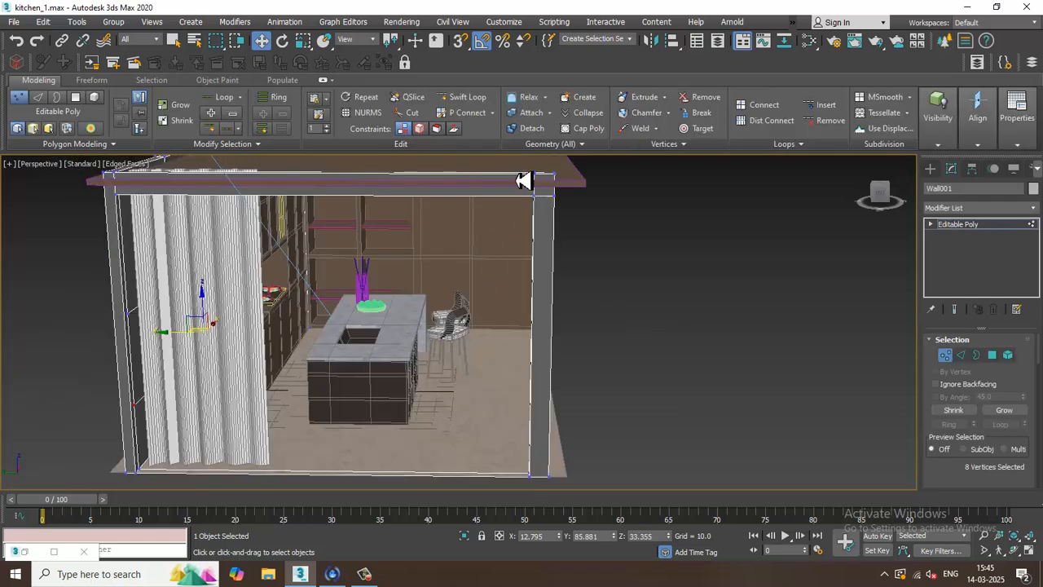
pyautogui.moveTo(541, 231); pyautogui.dragTo(542, 233)
pyautogui.scroll(-5, 585, 303)
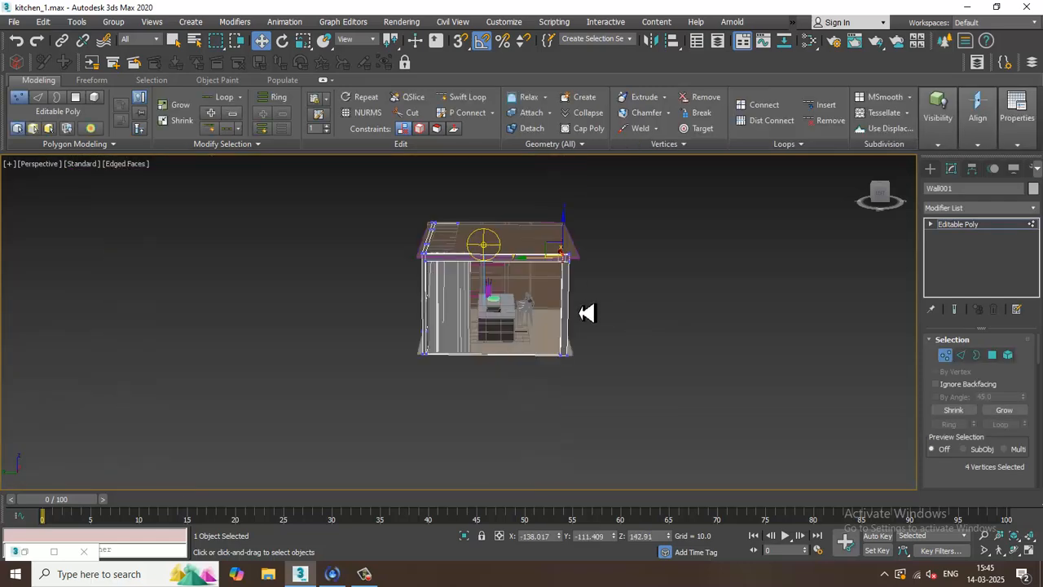
# Step: Move the inner vertices of the window post toward the curtain in the left view to widen it, and leave vertex editing
pyautogui.hotkey('alt', 'w')
pyautogui.rightClick(288, 433)
pyautogui.hotkey('alt', 'w')
pyautogui.scroll(-6, 465, 372)
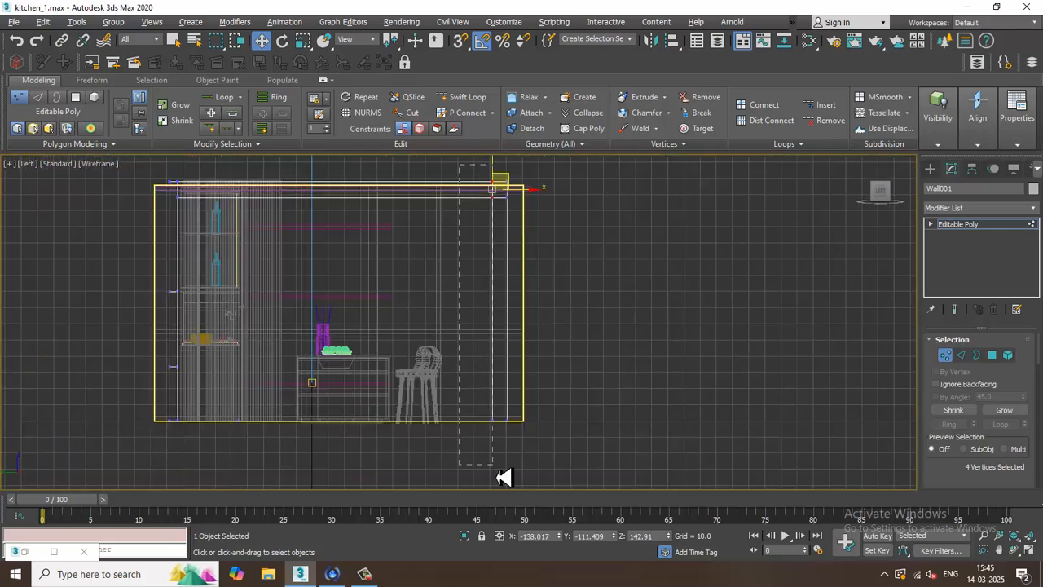
pyautogui.moveTo(497, 470); pyautogui.dragTo(504, 471)
pyautogui.moveTo(536, 277); pyautogui.dragTo(490, 279)
pyautogui.hotkey('alt', 'w')
pyautogui.middleClick(671, 372)
pyautogui.hotkey('alt', 'w')
pyautogui.keyDown('alt'); pyautogui.moveTo(670, 373); pyautogui.dragTo(823, 312, button='middle'); pyautogui.keyUp('alt')
pyautogui.click(1005, 228)
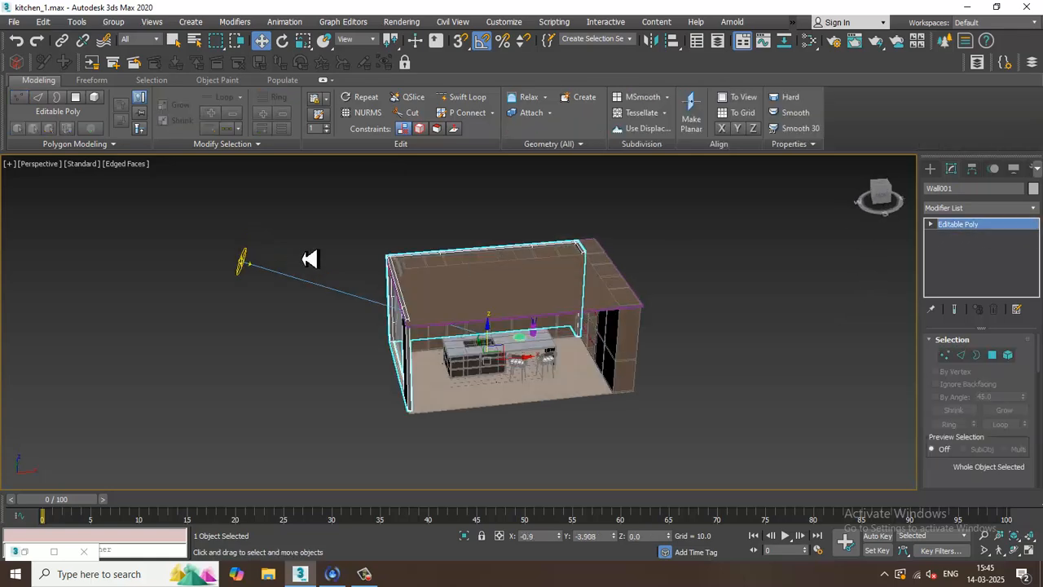
# Step: Switch the perspective view to wireframe and pick out the VRaySun's target beside the island worktop
pyautogui.click(248, 245)
pyautogui.scroll(5, 470, 326)
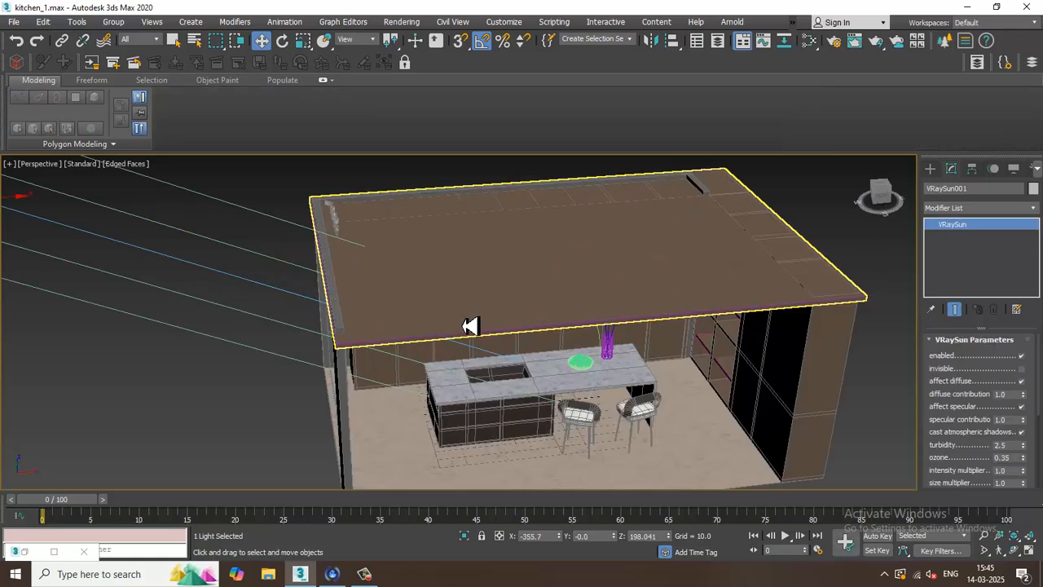
pyautogui.press('F3')
pyautogui.scroll(4, 611, 395)
pyautogui.keyDown('ctrl'); pyautogui.click(597, 375); pyautogui.keyUp('ctrl')
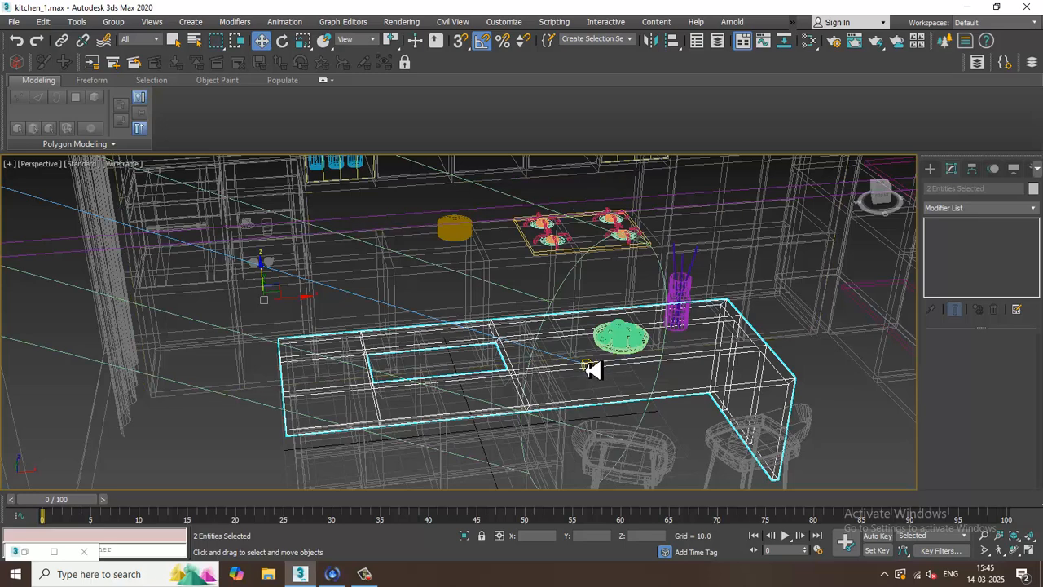
pyautogui.click(593, 370)
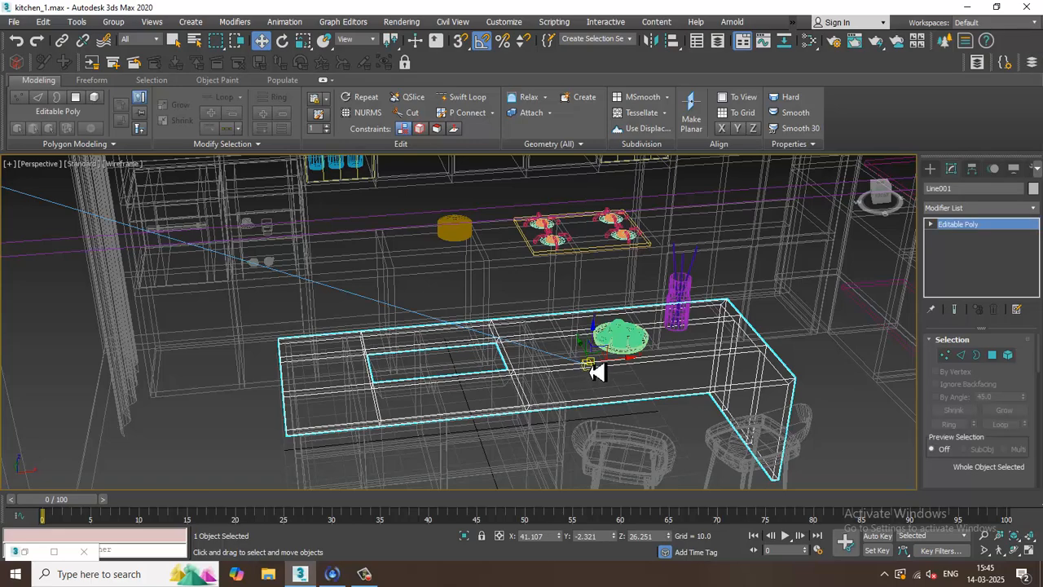
pyautogui.click(590, 370)
pyautogui.scroll(2, 558, 363)
pyautogui.scroll(-7, 558, 362)
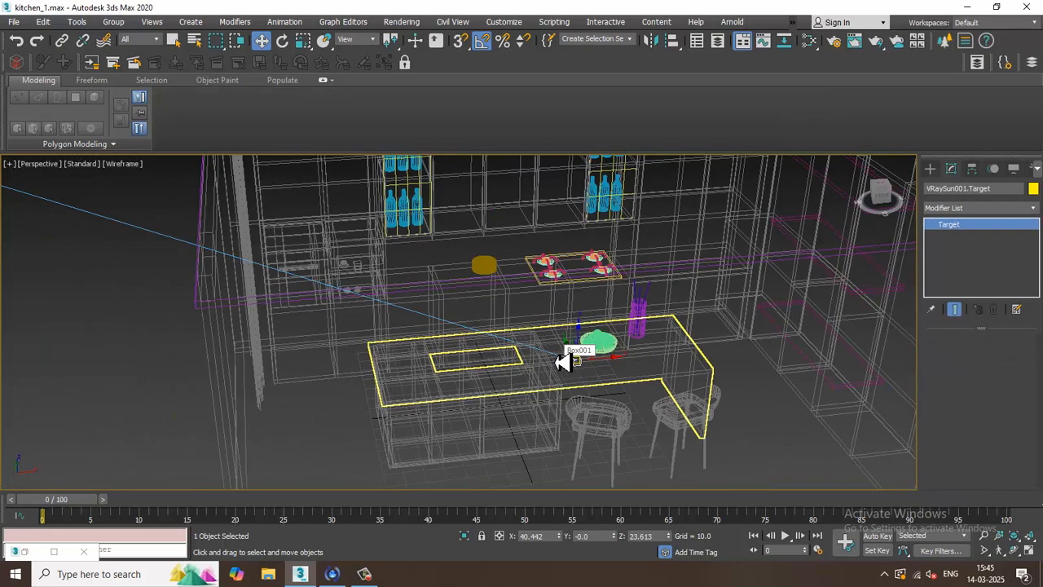
pyautogui.scroll(-5, 284, 311)
# Step: Move the VRaySun along Y to about -8.2 and return the perspective view to shaded display
pyautogui.click(249, 284)
pyautogui.keyDown('alt'); pyautogui.moveTo(248, 284); pyautogui.dragTo(356, 334, button='middle'); pyautogui.keyUp('alt')
pyautogui.keyDown('alt'); pyautogui.moveTo(277, 303); pyautogui.dragTo(290, 249, button='middle'); pyautogui.keyUp('alt')
pyautogui.click(291, 248)
pyautogui.press('F3')
pyautogui.keyDown('alt'); pyautogui.moveTo(499, 312); pyautogui.dragTo(601, 375, button='middle'); pyautogui.keyUp('alt')
pyautogui.scroll(3, 600, 375)
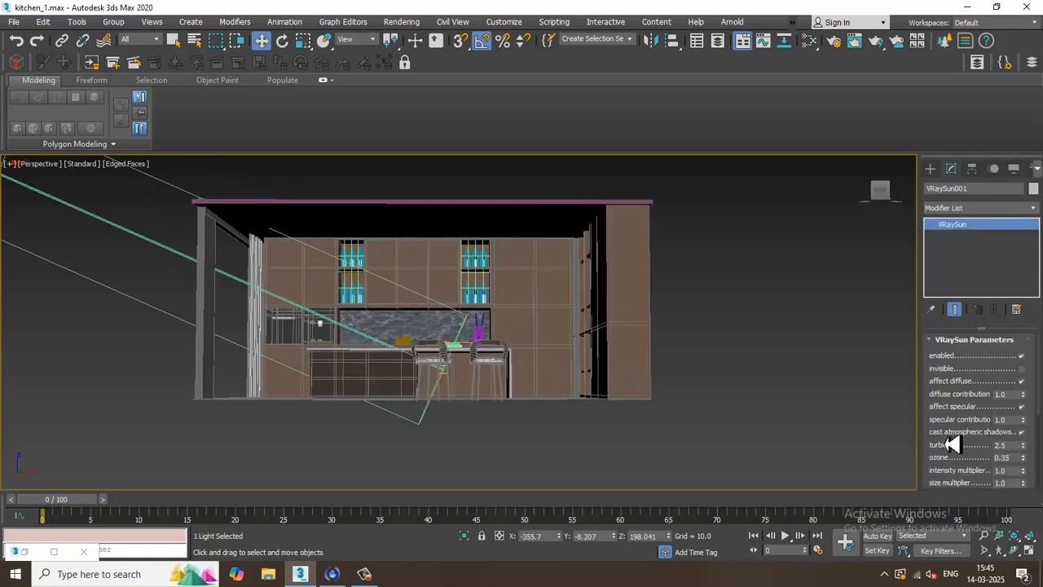
# Step: Raise the VRaySun's photon emit radius to 113.5 so it covers the room from the window side
pyautogui.moveTo(954, 444); pyautogui.dragTo(943, 340)
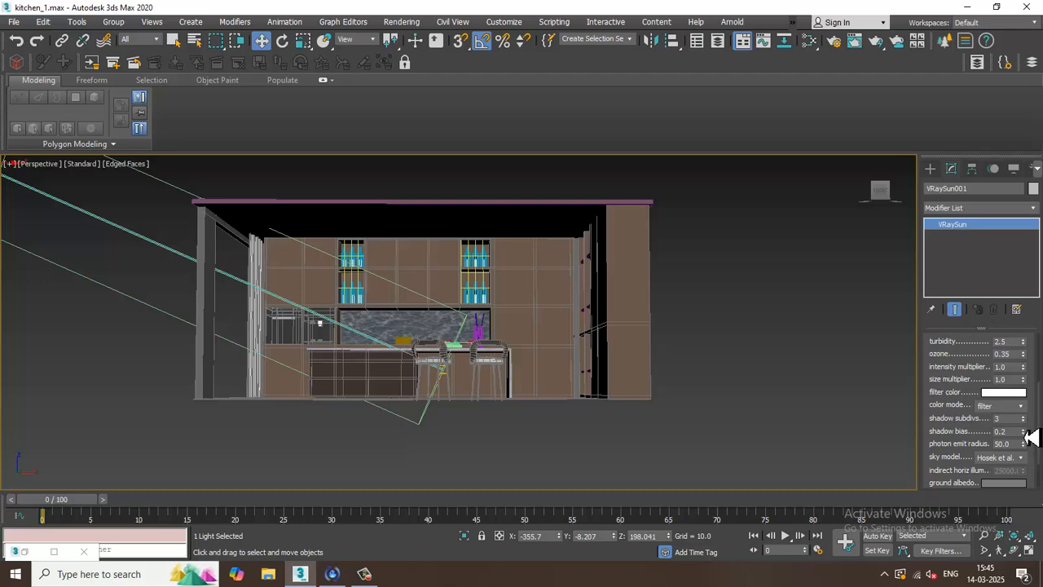
pyautogui.moveTo(1024, 450); pyautogui.dragTo(1020, 371)
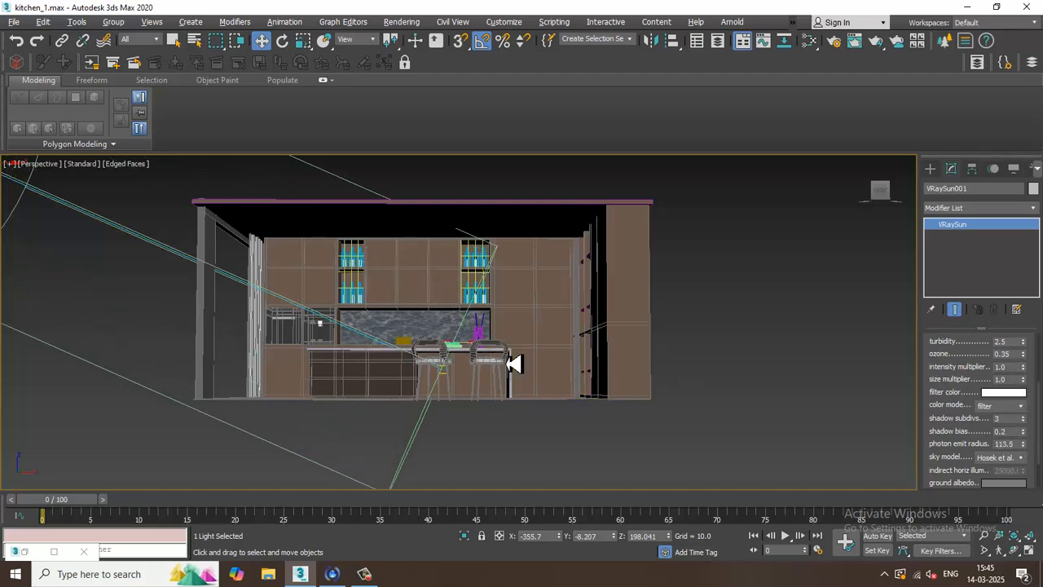
pyautogui.keyDown('alt'); pyautogui.moveTo(513, 361); pyautogui.dragTo(636, 404, button='middle'); pyautogui.keyUp('alt')
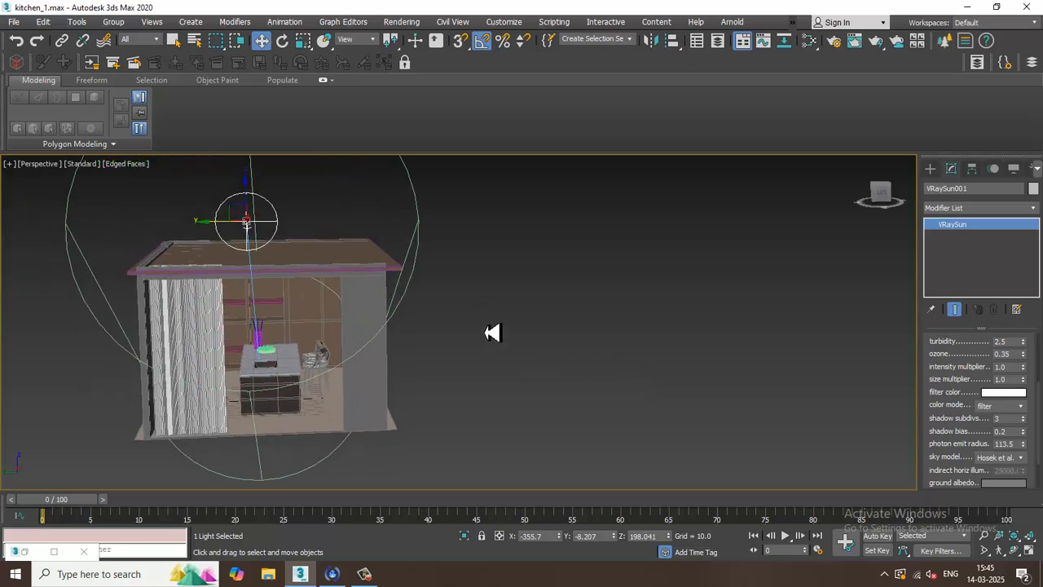
pyautogui.keyDown('alt'); pyautogui.moveTo(329, 382); pyautogui.dragTo(277, 399, button='middle'); pyautogui.keyUp('alt')
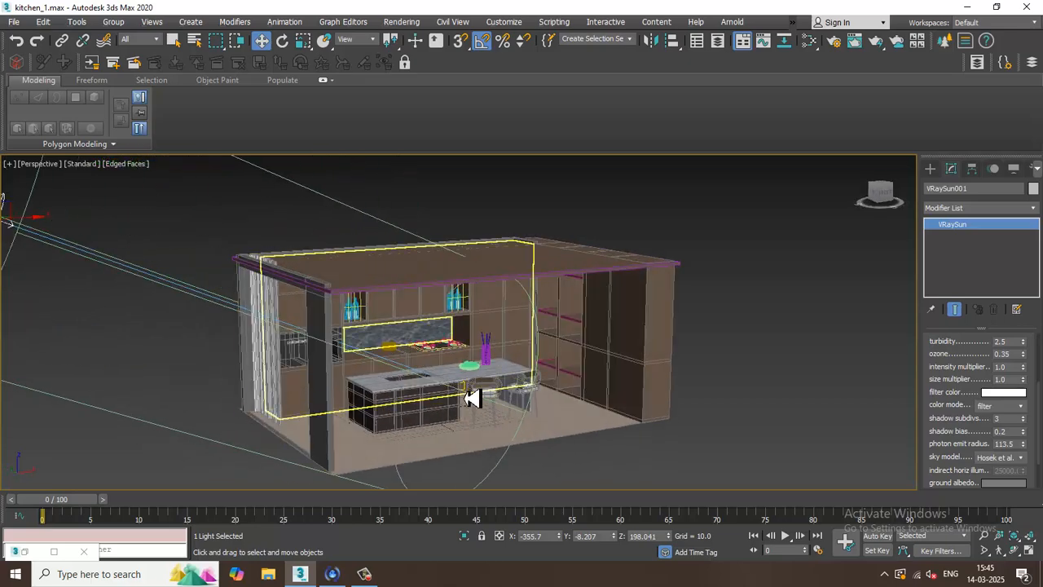
# Step: Move the VRaySun together with its target about 9.3 units along Y, toward the middle of the window opening
pyautogui.scroll(6, 467, 396)
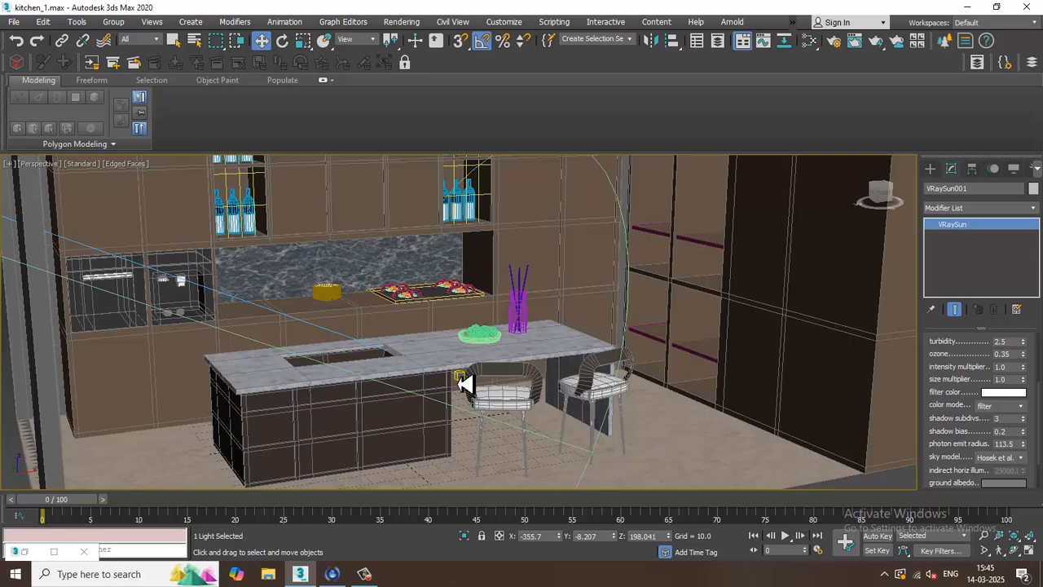
pyautogui.click(458, 380)
pyautogui.scroll(-6, 457, 380)
pyautogui.keyDown('alt'); pyautogui.moveTo(438, 367); pyautogui.dragTo(399, 343, button='middle'); pyautogui.keyUp('alt')
pyautogui.click(308, 317)
pyautogui.keyDown('alt'); pyautogui.moveTo(309, 319); pyautogui.dragTo(373, 356, button='middle'); pyautogui.keyUp('alt')
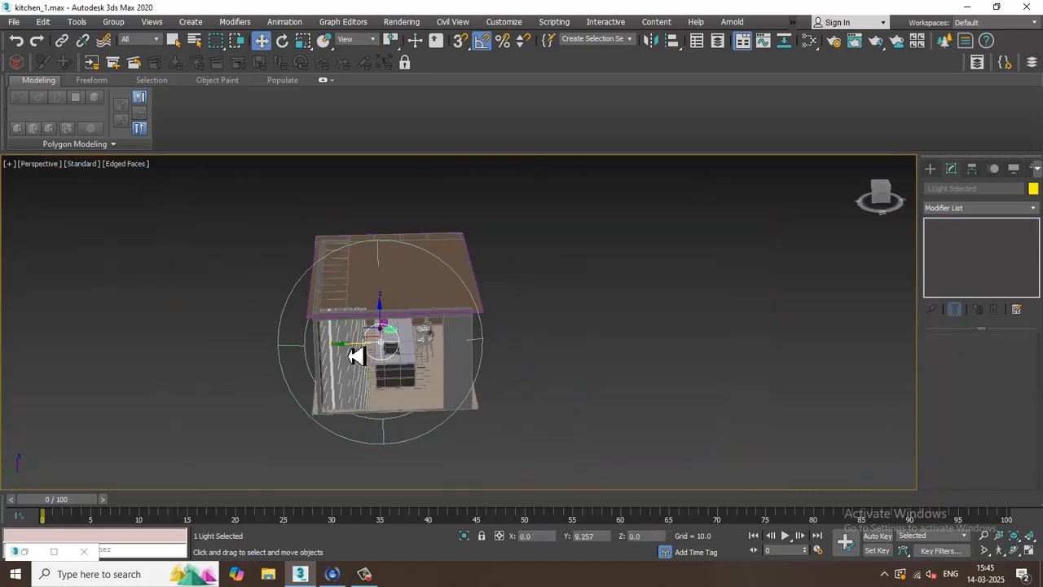
pyautogui.keyDown('alt'); pyautogui.moveTo(608, 357); pyautogui.dragTo(538, 366, button='middle'); pyautogui.keyUp('alt')
pyautogui.scroll(3, 538, 366)
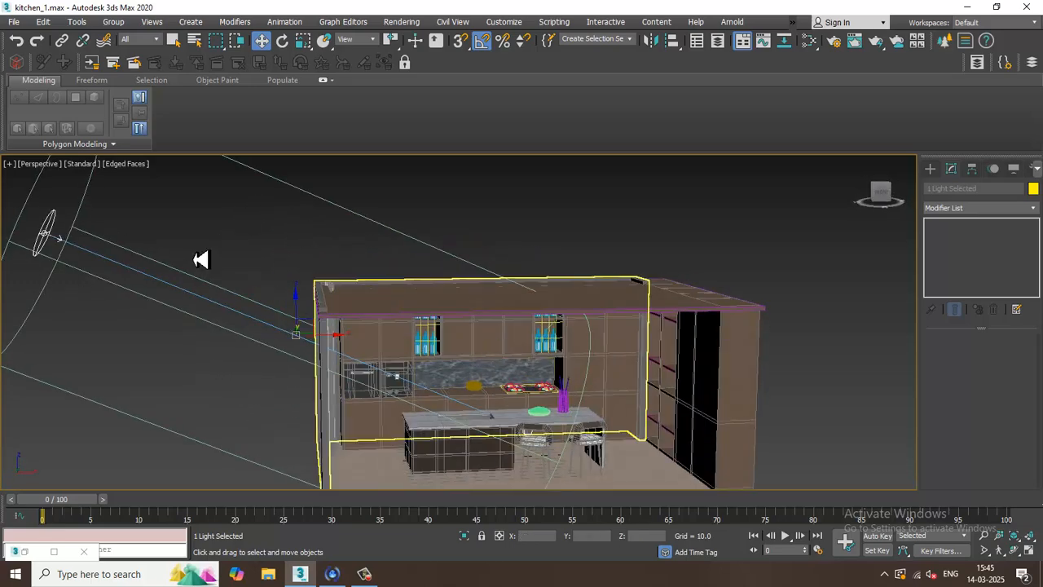
# Step: Change the VRaySun's filter color to a pale warm peach tone
pyautogui.click(48, 239)
pyautogui.keyDown('alt'); pyautogui.moveTo(570, 329); pyautogui.dragTo(493, 337, button='middle'); pyautogui.keyUp('alt')
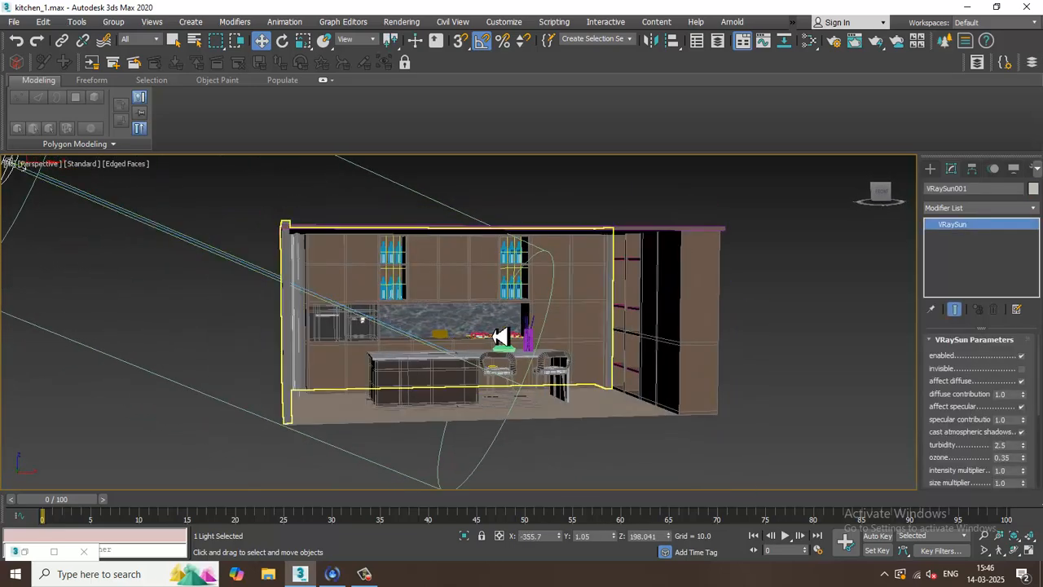
pyautogui.scroll(3, 494, 338)
pyautogui.moveTo(1037, 429); pyautogui.dragTo(1029, 341)
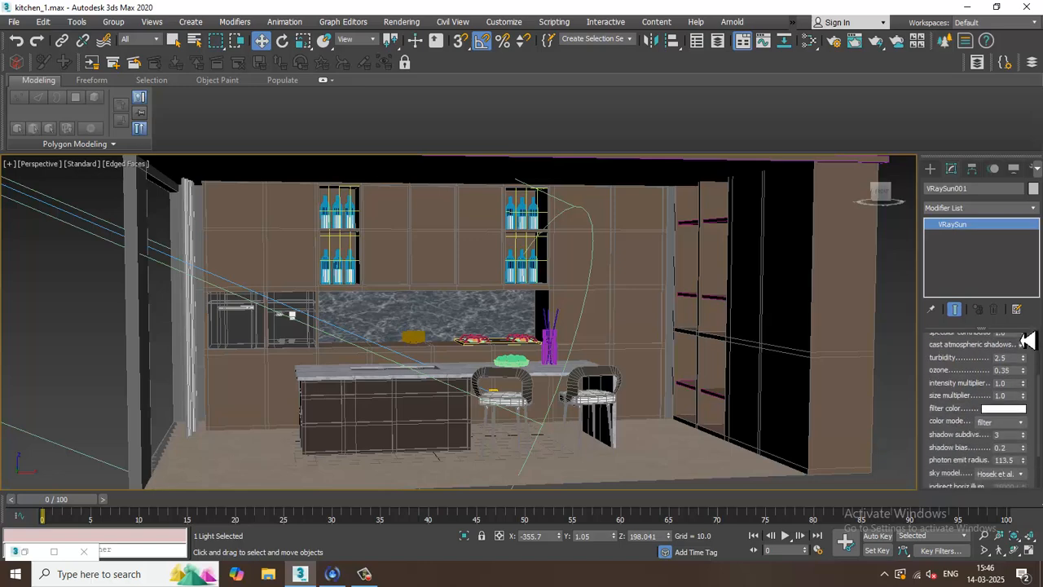
pyautogui.click(1021, 410)
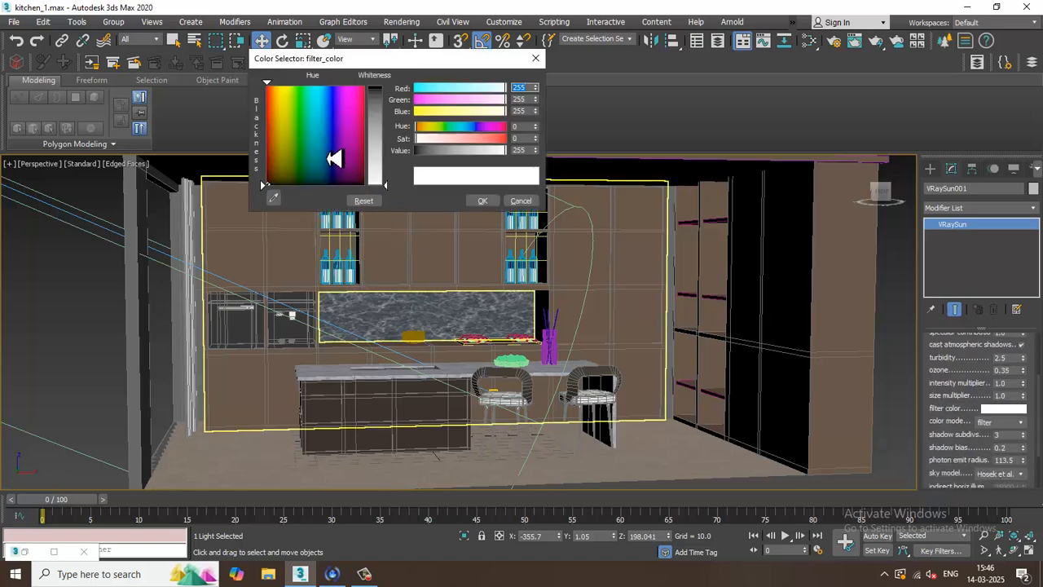
pyautogui.click(276, 108)
pyautogui.moveTo(272, 109); pyautogui.dragTo(276, 98)
pyautogui.click(276, 97)
pyautogui.moveTo(394, 187); pyautogui.dragTo(389, 168)
pyautogui.click(493, 204)
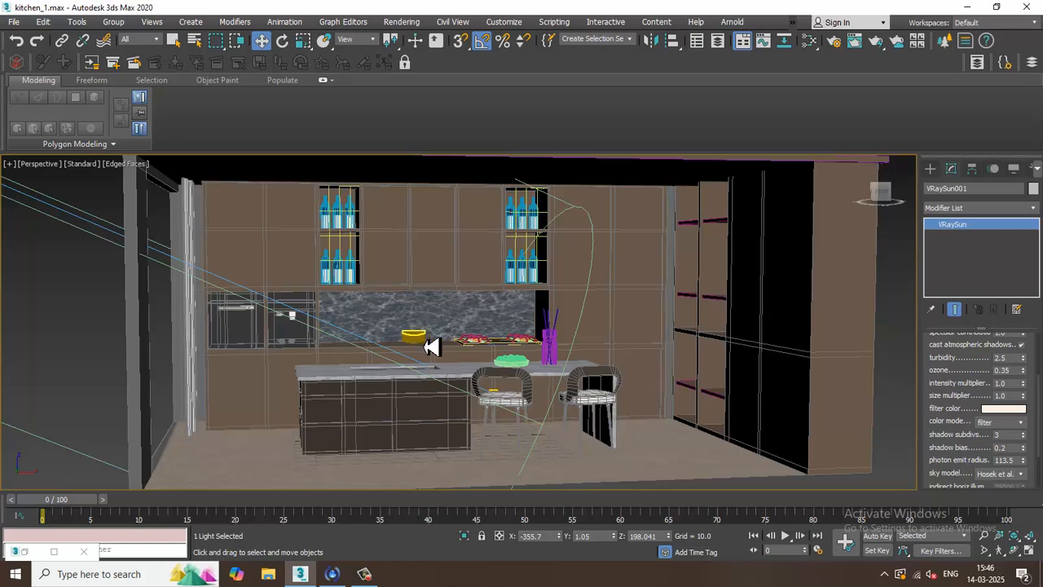
# Step: Test-render the straightened perspective view of the kitchen with V-Ray and turn on the safe frame
pyautogui.keyDown('alt'); pyautogui.moveTo(440, 343); pyautogui.dragTo(513, 277, button='middle'); pyautogui.keyUp('alt')
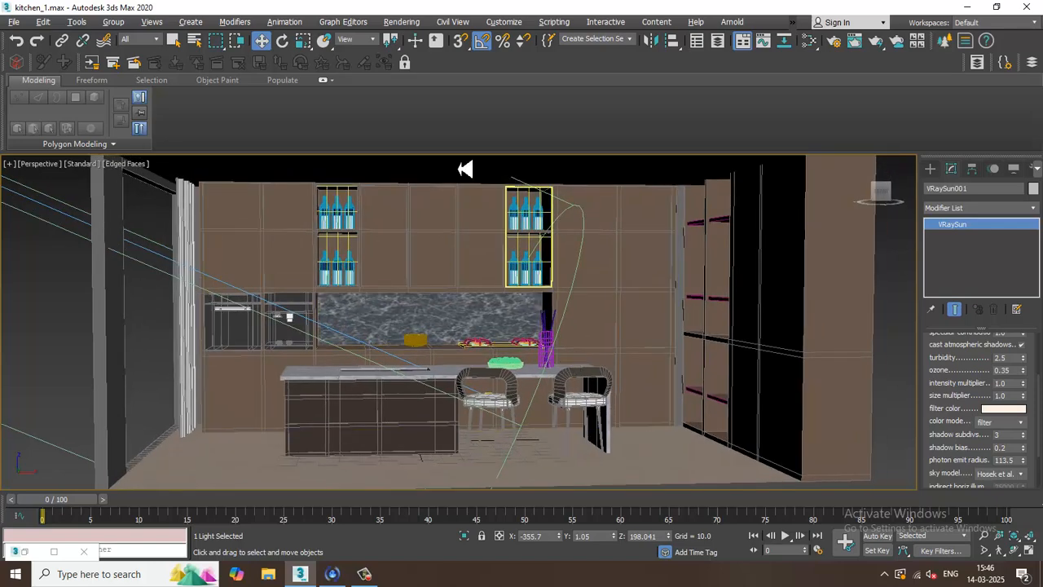
pyautogui.click(401, 21)
pyautogui.click(434, 49)
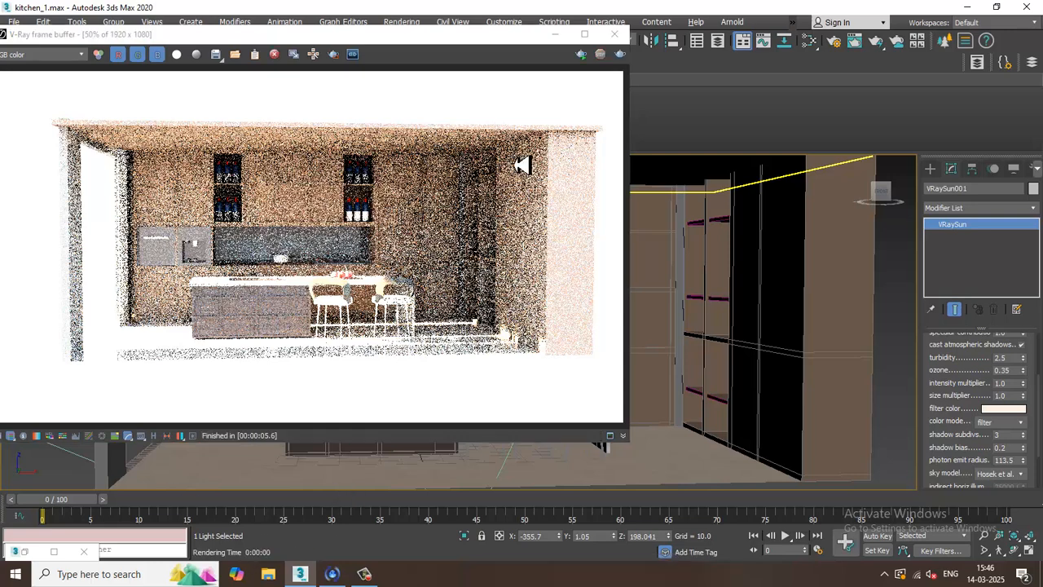
pyautogui.click(614, 33)
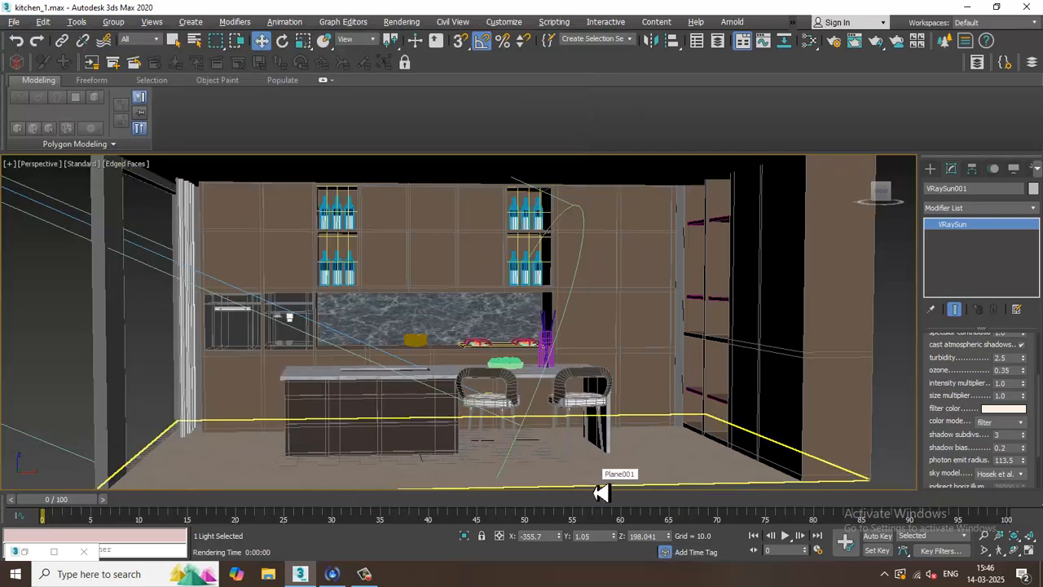
pyautogui.hotkey('shift', 'f')
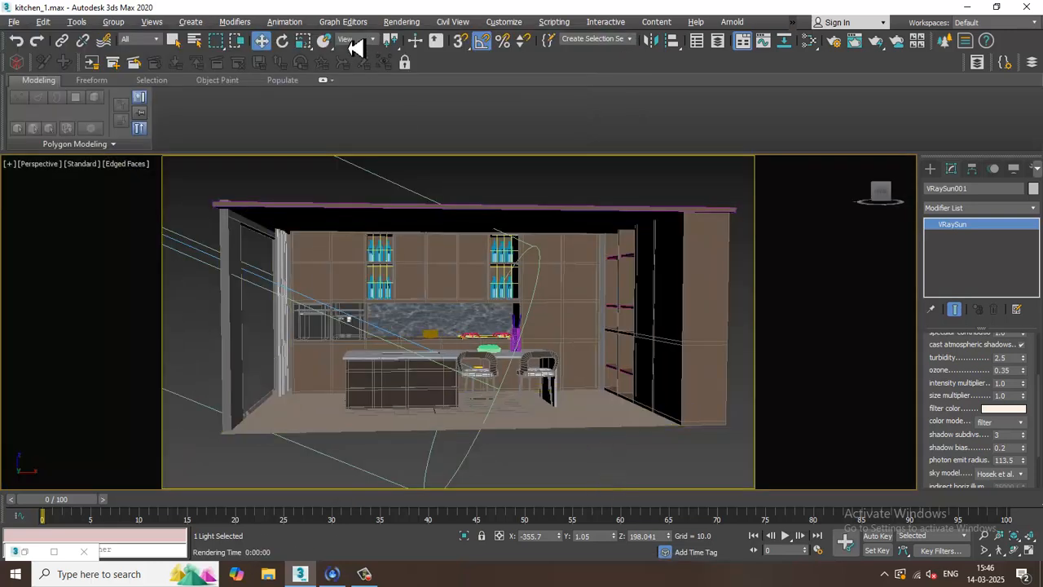
# Step: Set the primary global illumination engine to Irradiance map in the V-Ray render setup
pyautogui.click(401, 21)
pyautogui.click(471, 90)
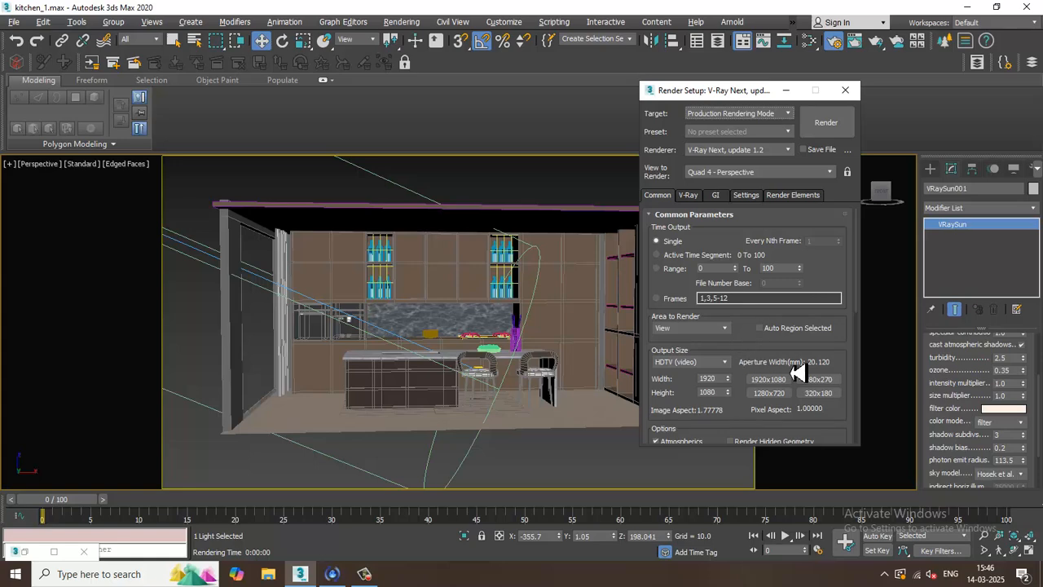
pyautogui.scroll(-5, 728, 299)
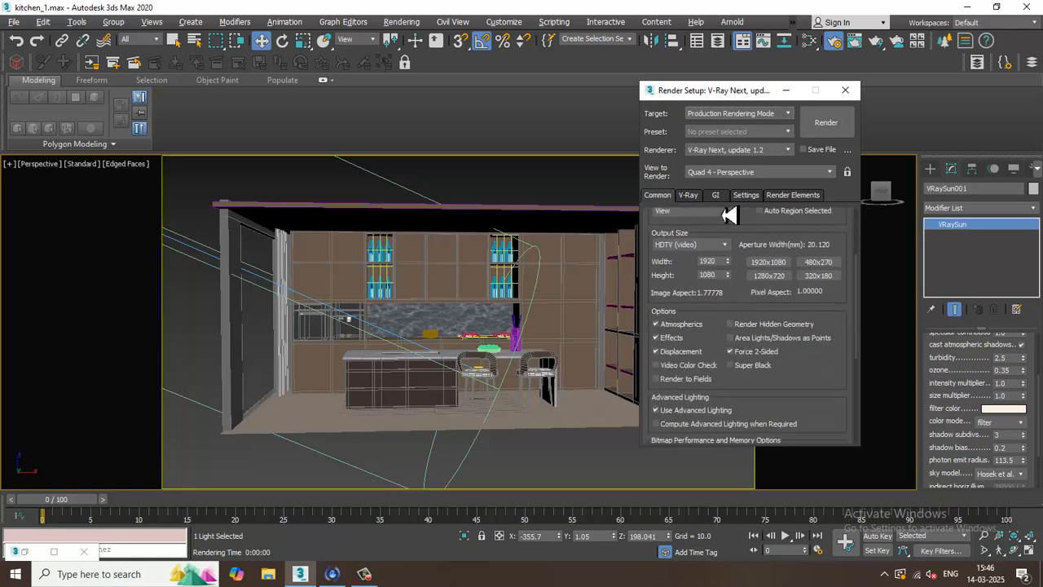
pyautogui.click(695, 195)
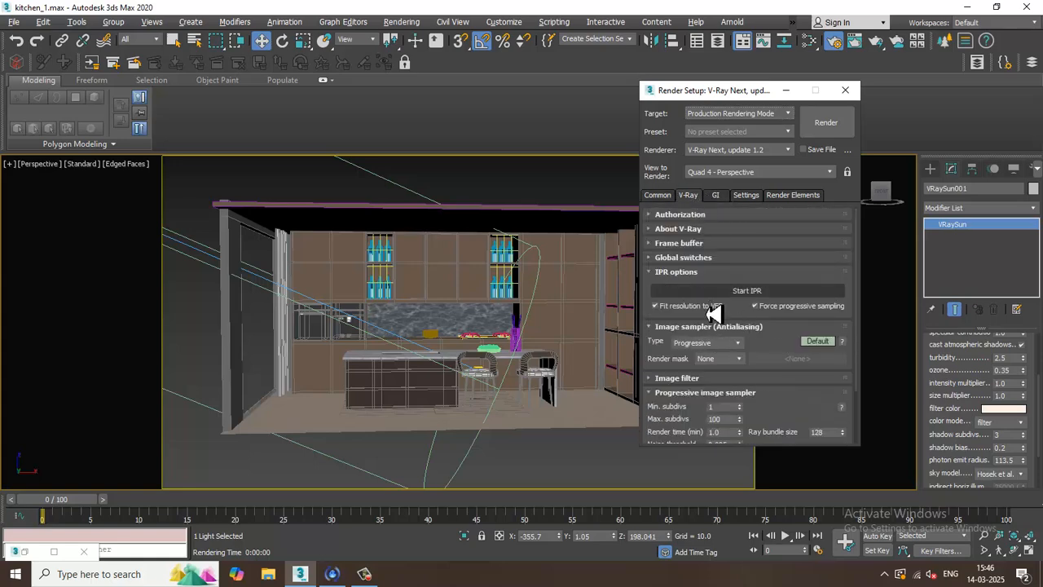
pyautogui.click(717, 196)
pyautogui.click(750, 244)
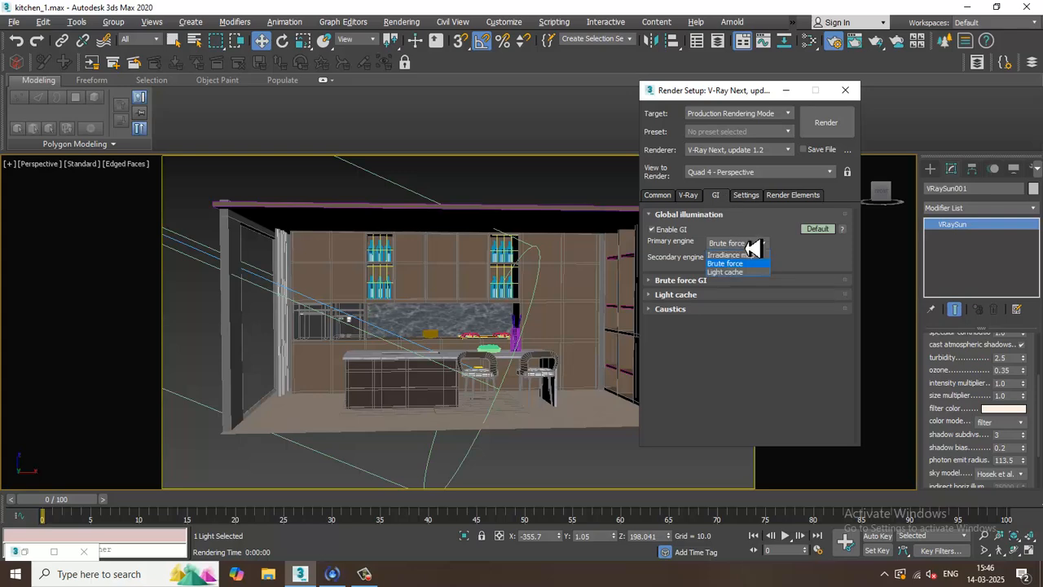
pyautogui.click(742, 255)
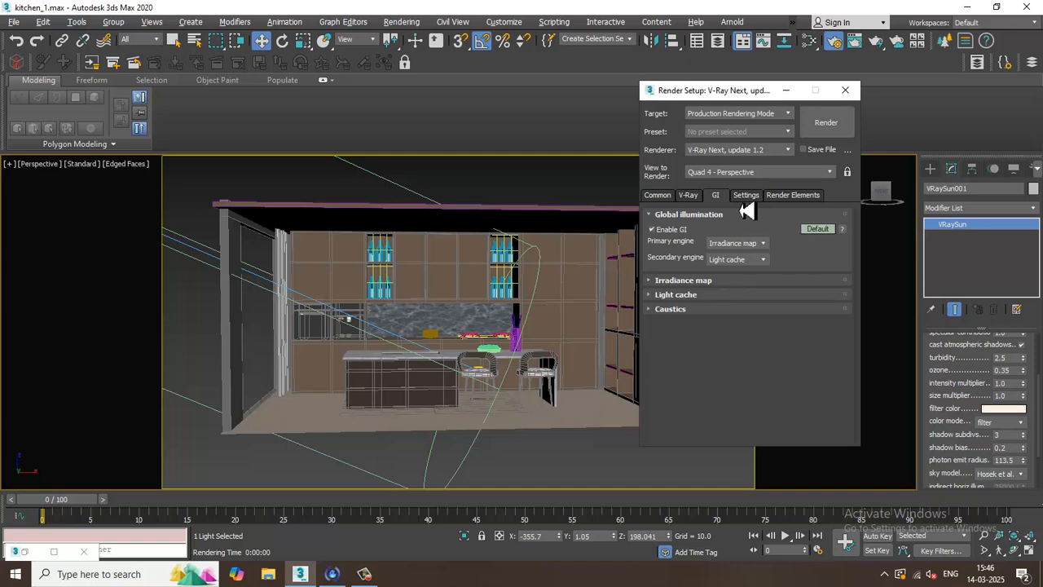
# Step: Change the V-Ray image sampler type to Bucket
pyautogui.click(689, 196)
pyautogui.click(718, 345)
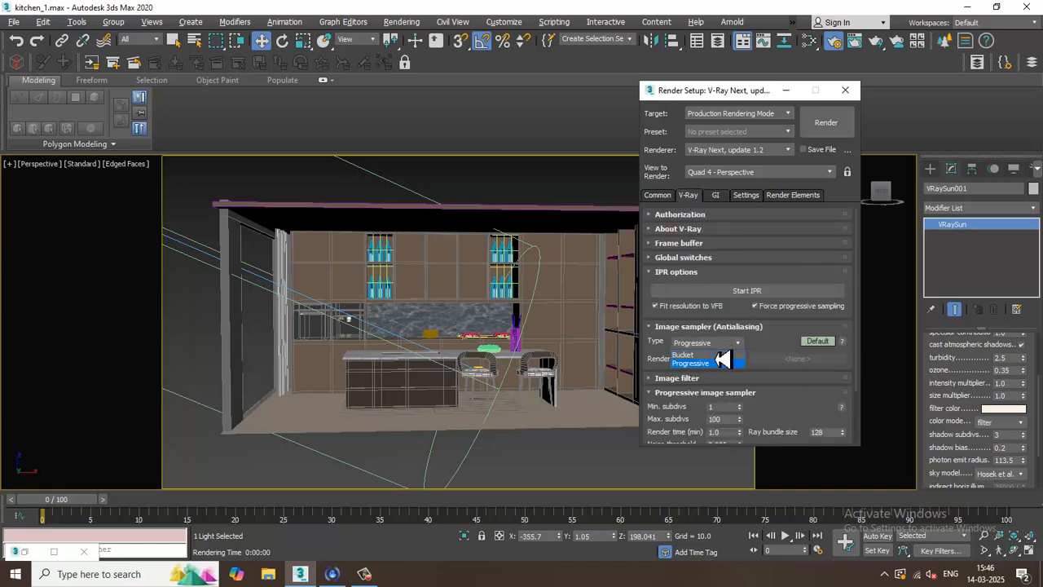
pyautogui.click(719, 346)
pyautogui.click(721, 345)
pyautogui.click(701, 357)
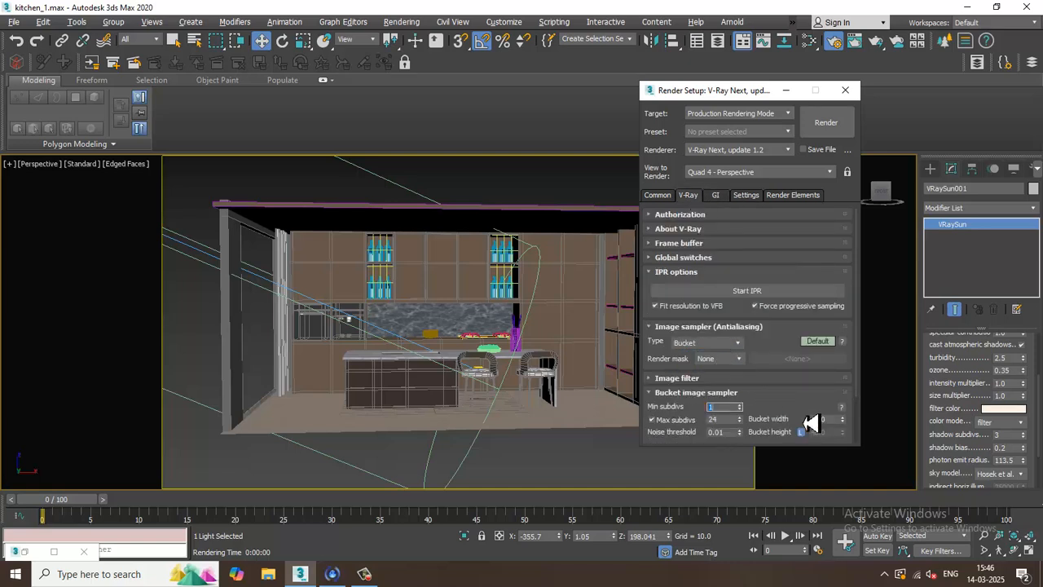
# Step: Set the V-Ray image filter to Catmull-Rom and minimize the render setup
pyautogui.click(722, 380)
pyautogui.click(789, 354)
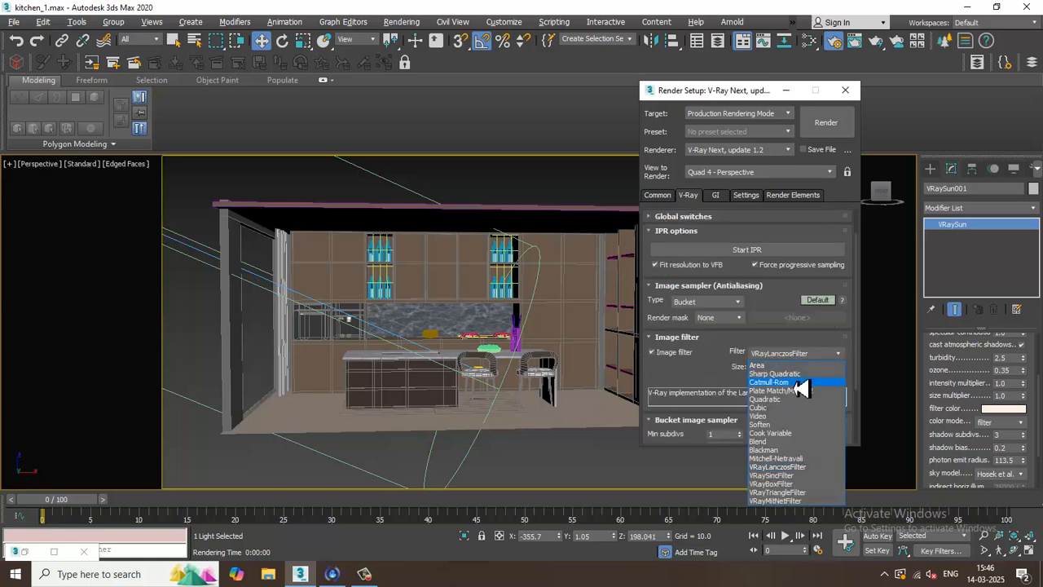
pyautogui.click(797, 384)
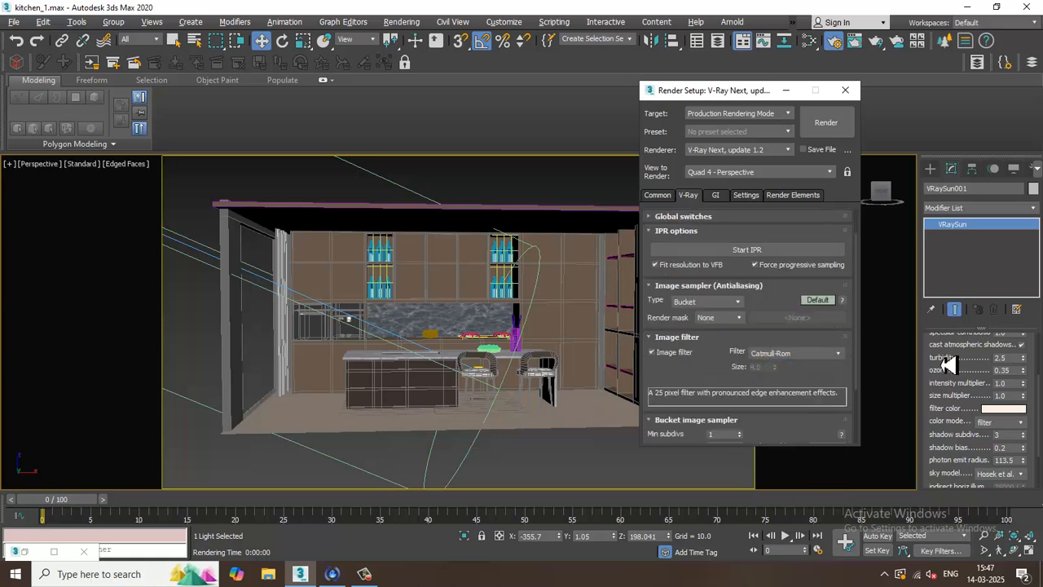
pyautogui.click(786, 90)
# Step: Frame the island and cabinets more closely and set the VRaySun's intensity multiplier to 0.2
pyautogui.scroll(6, 515, 381)
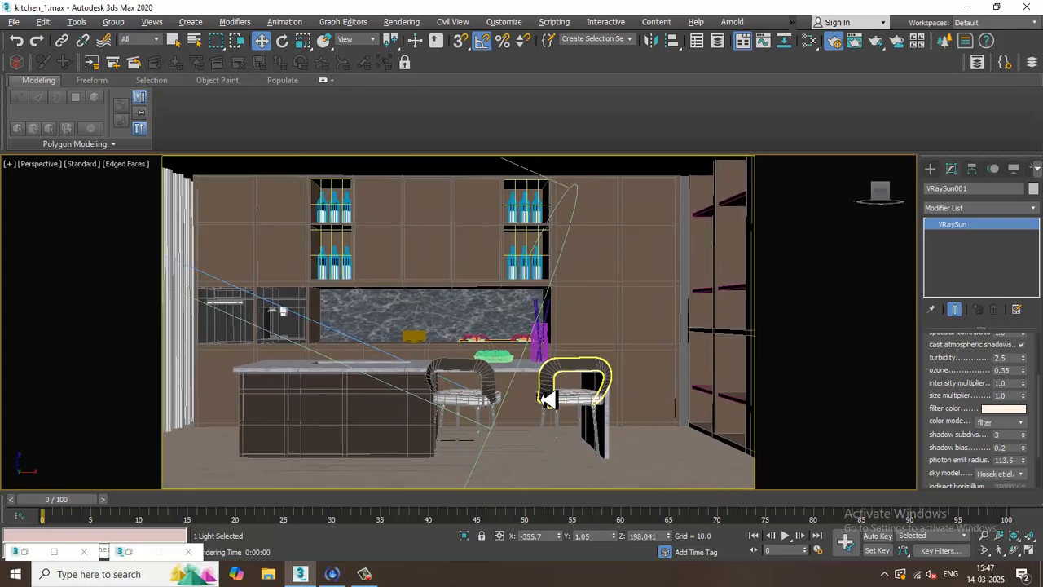
pyautogui.moveTo(547, 399); pyautogui.dragTo(545, 400, button='middle')
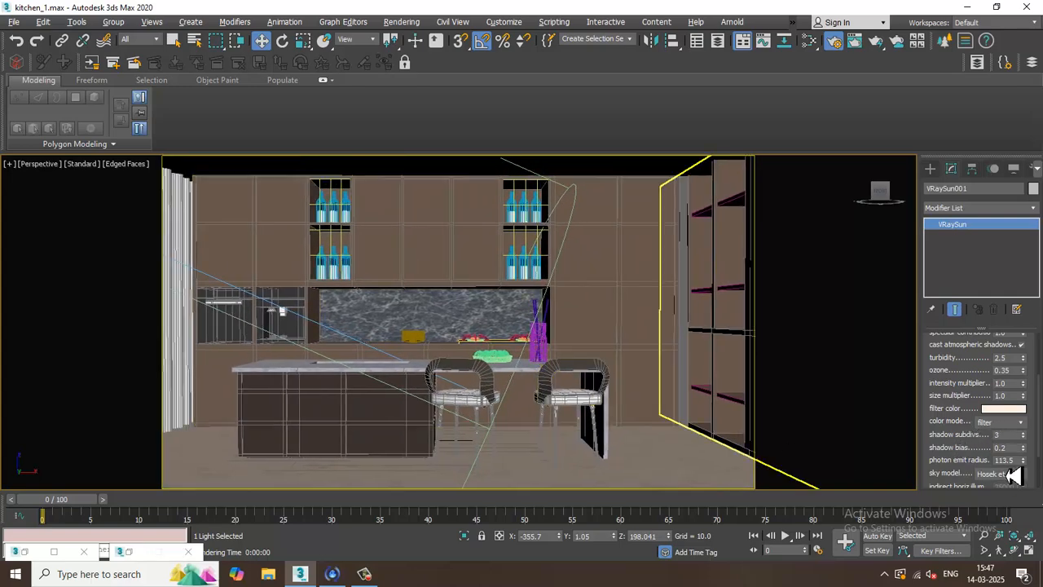
pyautogui.moveTo(976, 467); pyautogui.dragTo(981, 567)
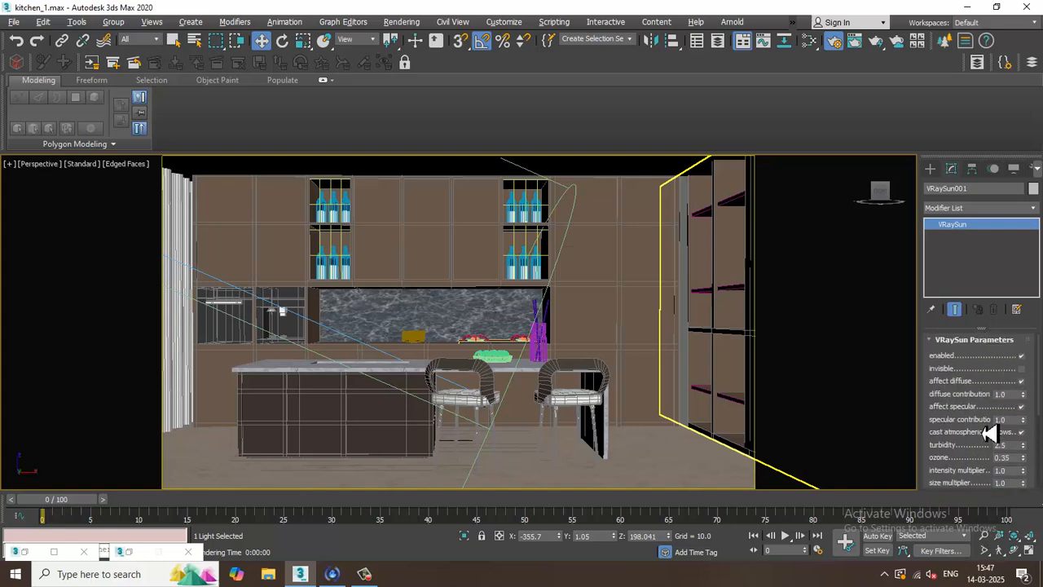
pyautogui.moveTo(968, 479); pyautogui.dragTo(1014, 456)
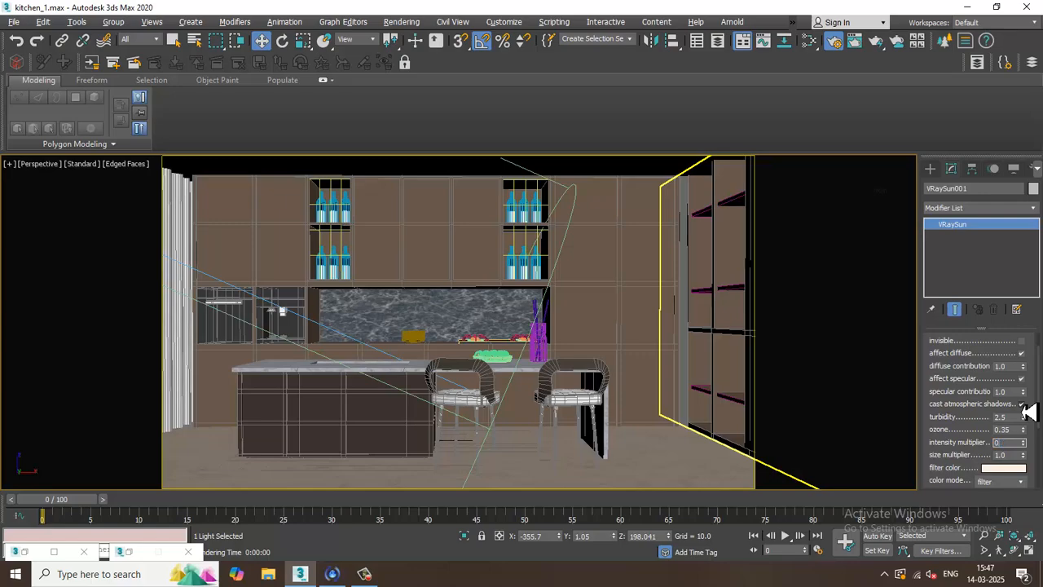
# Step: Render the framed kitchen view with V-Ray and dismiss the V-Ray messages log
pyautogui.click(405, 22)
pyautogui.click(428, 40)
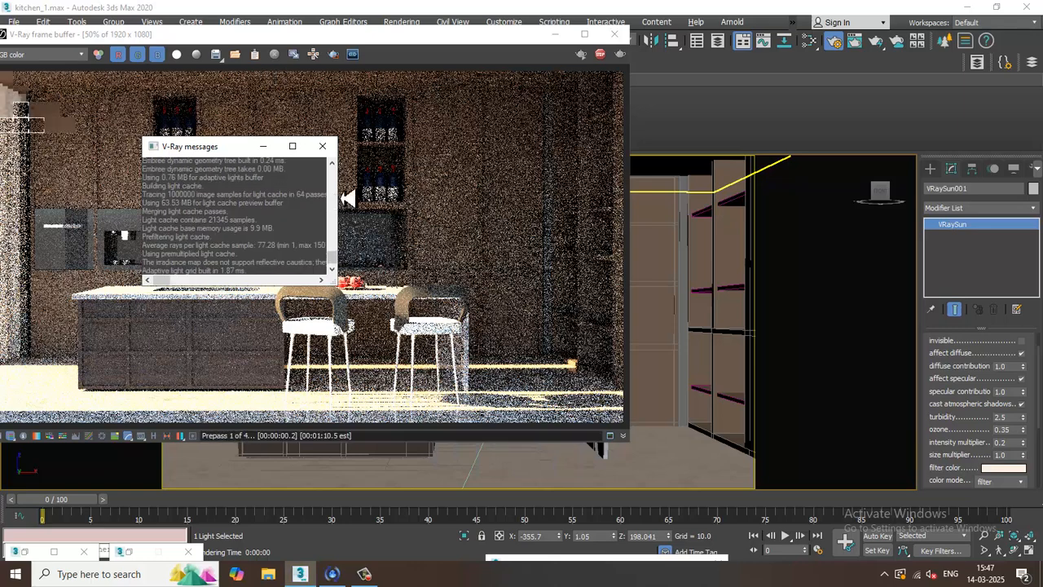
pyautogui.click(325, 149)
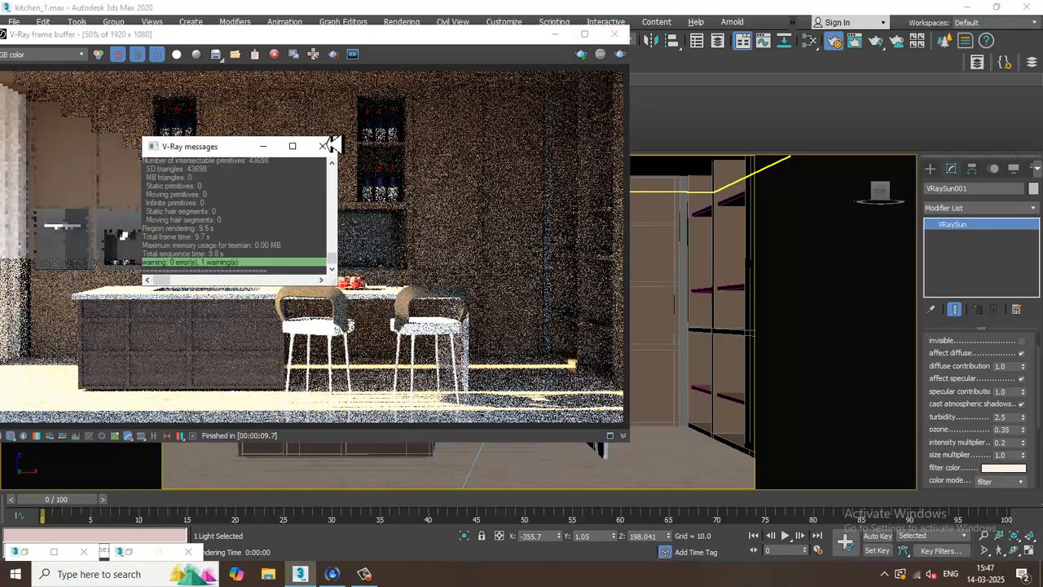
# Step: Close the render windows, set the VRaySun's intensity multiplier to 0.07 and save the scene
pyautogui.click(322, 146)
pyautogui.click(615, 35)
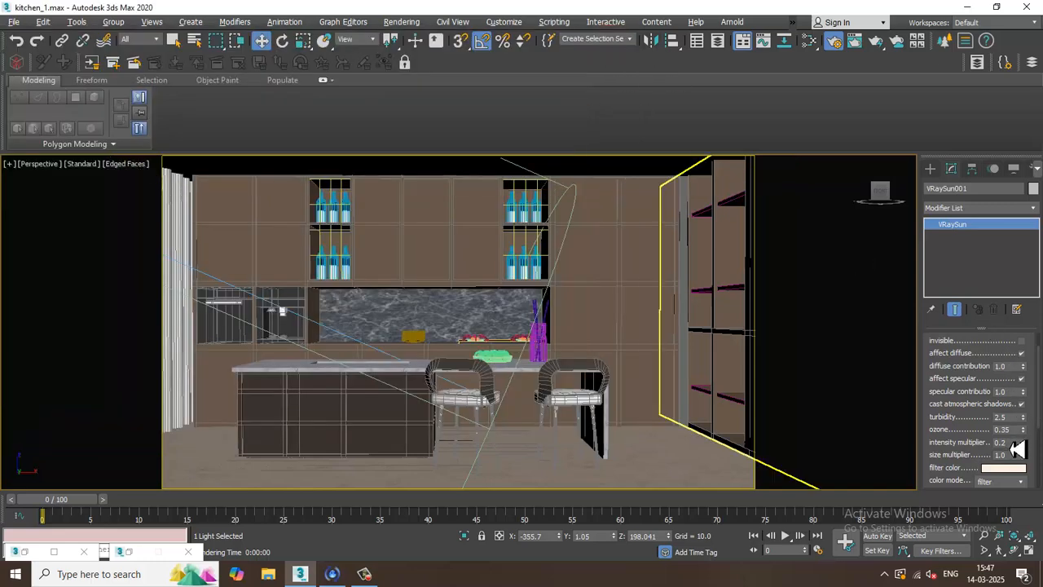
pyautogui.click(1002, 442)
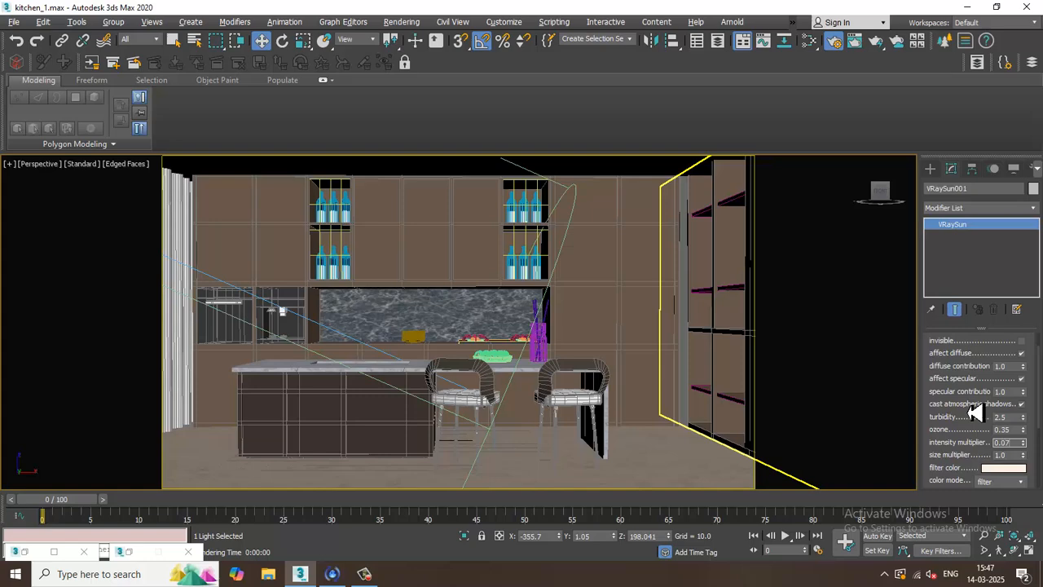
pyautogui.press('Return')
pyautogui.click(13, 26)
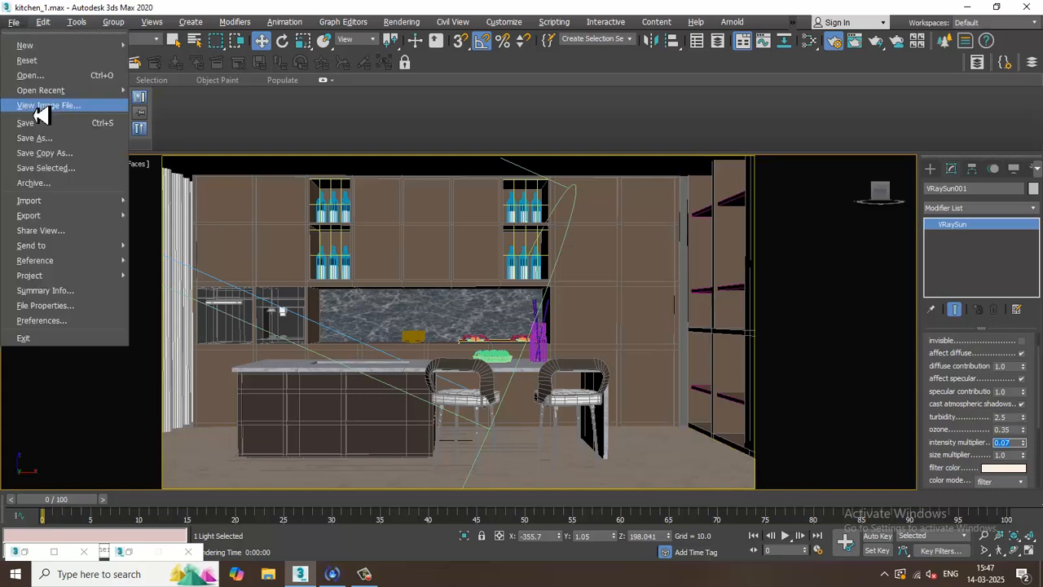
pyautogui.click(40, 125)
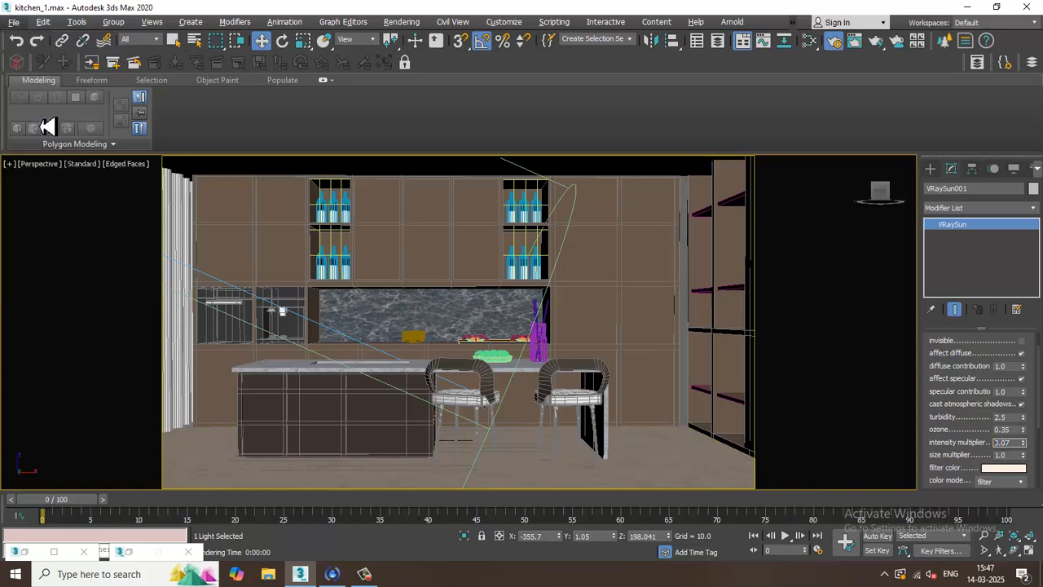
# Step: Render the kitchen view with V-Ray at the reduced sun intensity and close the frame buffer and messages log
pyautogui.click(367, 580)
pyautogui.click(366, 579)
pyautogui.click(400, 23)
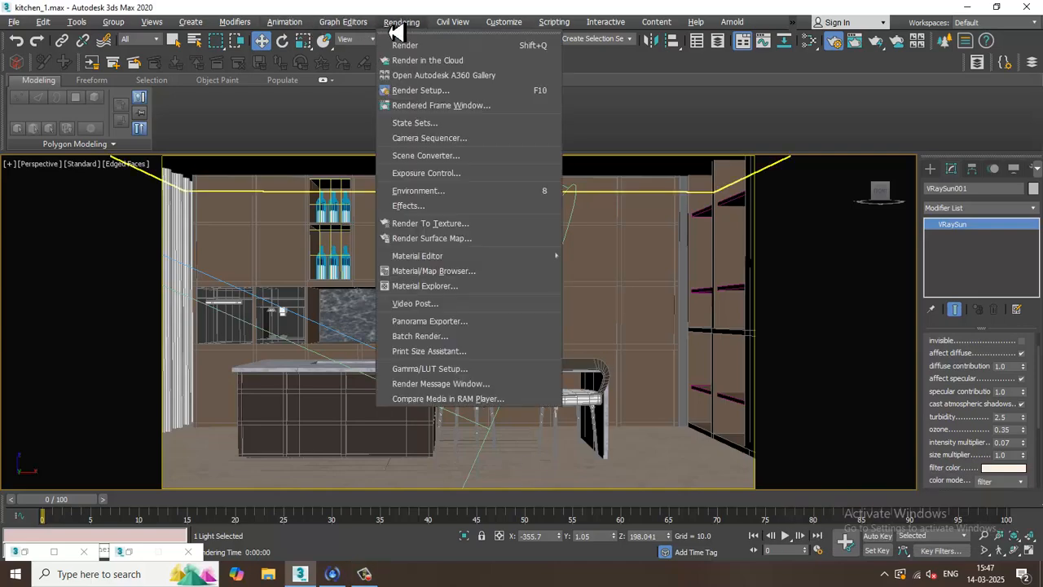
pyautogui.click(409, 44)
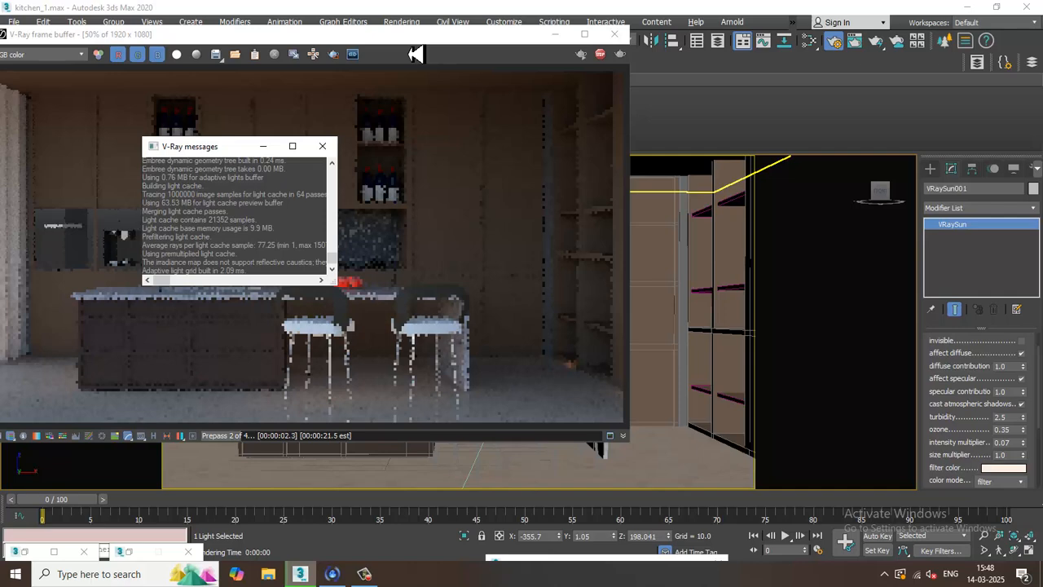
pyautogui.click(615, 34)
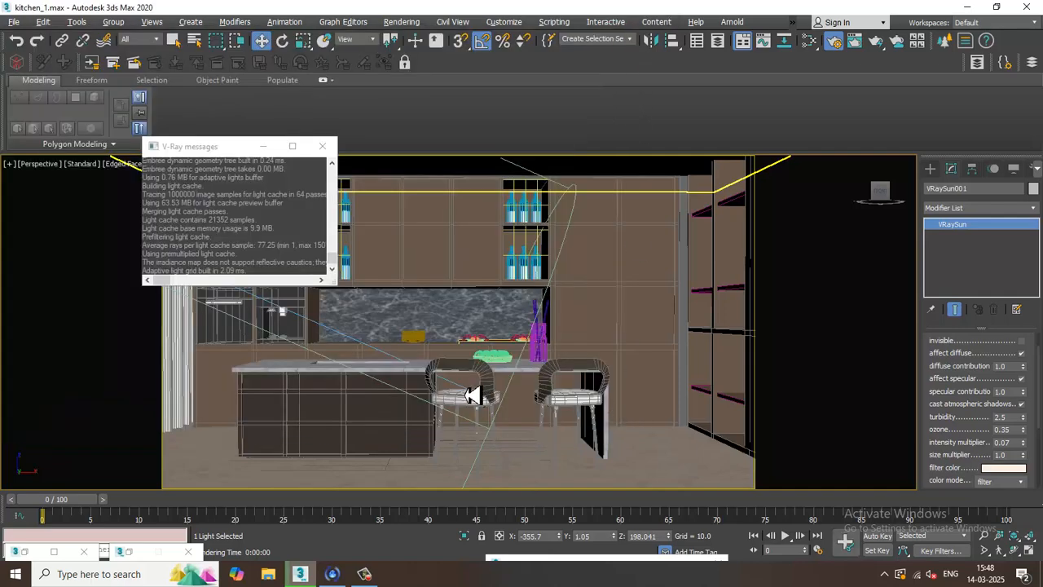
pyautogui.click(322, 146)
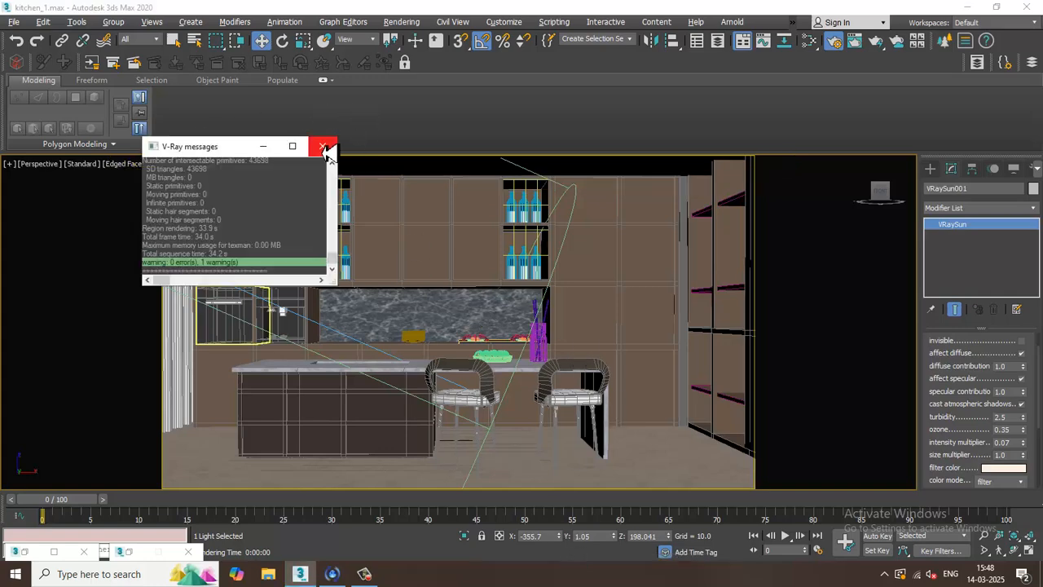
pyautogui.click(325, 145)
# Step: Raise the VRaySun to a Z height of about 271 and shift its target slightly along X toward the window side
pyautogui.scroll(-10, 523, 284)
pyautogui.moveTo(375, 210); pyautogui.dragTo(373, 189)
pyautogui.scroll(8, 515, 291)
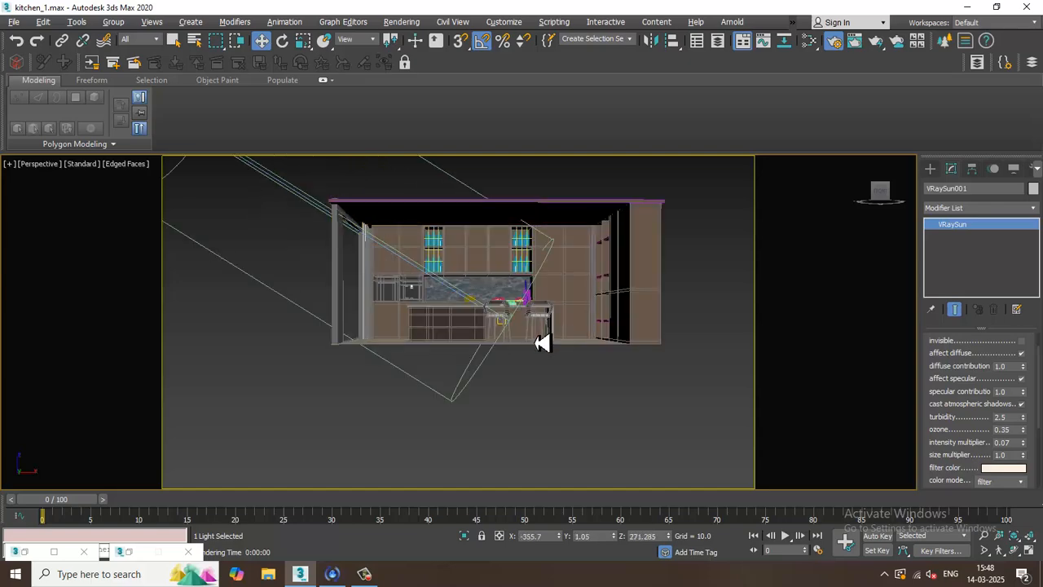
pyautogui.click(511, 339)
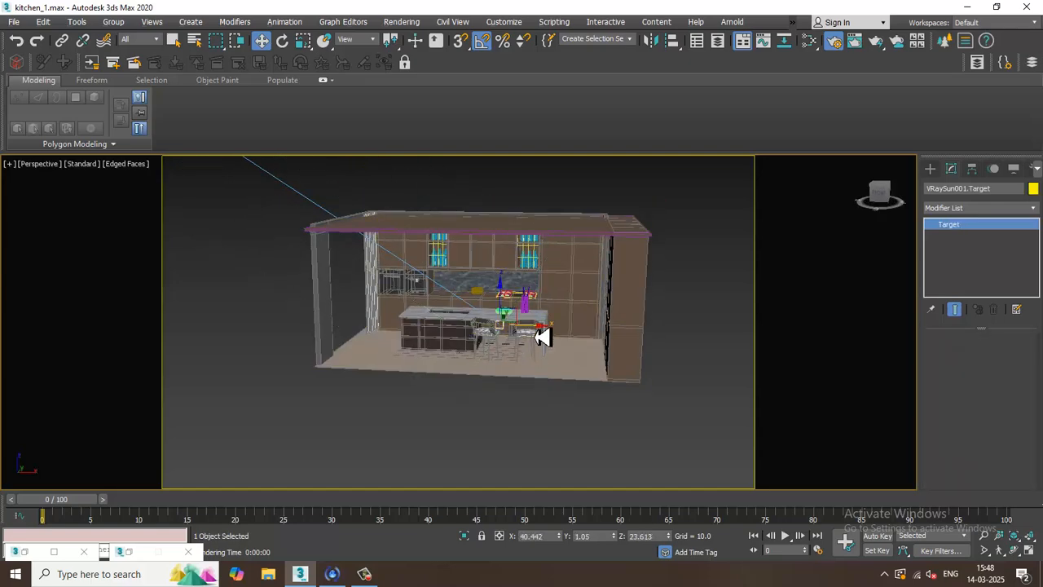
pyautogui.moveTo(535, 337); pyautogui.dragTo(515, 338)
pyautogui.keyDown('alt'); pyautogui.moveTo(357, 231); pyautogui.dragTo(314, 206, button='middle'); pyautogui.keyUp('alt')
pyautogui.scroll(-5, 405, 248)
# Step: Hide the viewport's safe frame and lighten the VRaySun's filter color to RGB 250, 230, 203
pyautogui.click(285, 183)
pyautogui.scroll(4, 479, 319)
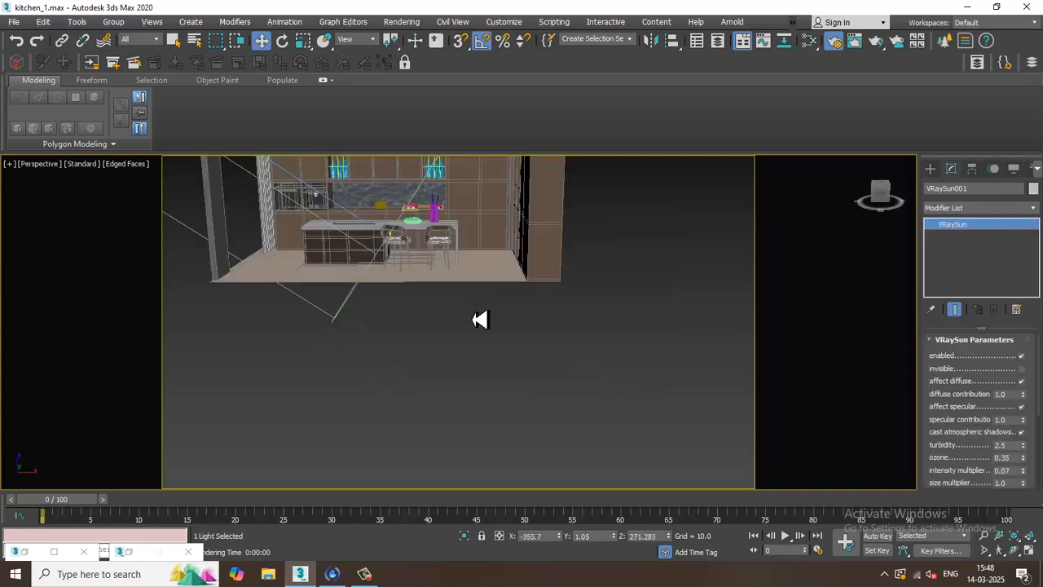
pyautogui.scroll(-2, 479, 319)
pyautogui.keyDown('alt'); pyautogui.moveTo(479, 318); pyautogui.dragTo(489, 374, button='middle'); pyautogui.keyUp('alt')
pyautogui.scroll(6, 489, 374)
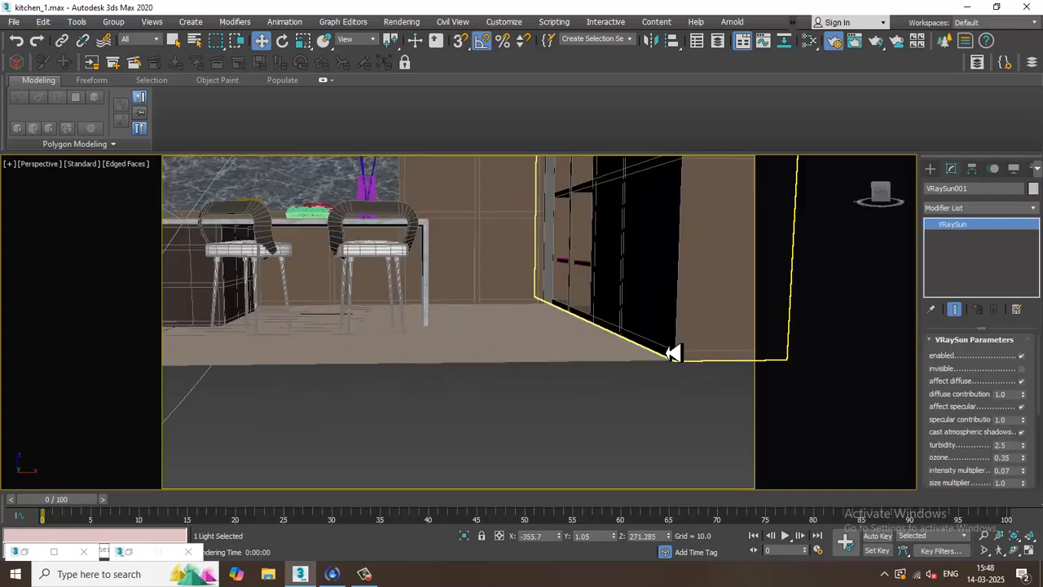
pyautogui.hotkey('shift', 'f')
pyautogui.moveTo(611, 299); pyautogui.dragTo(644, 398, button='middle')
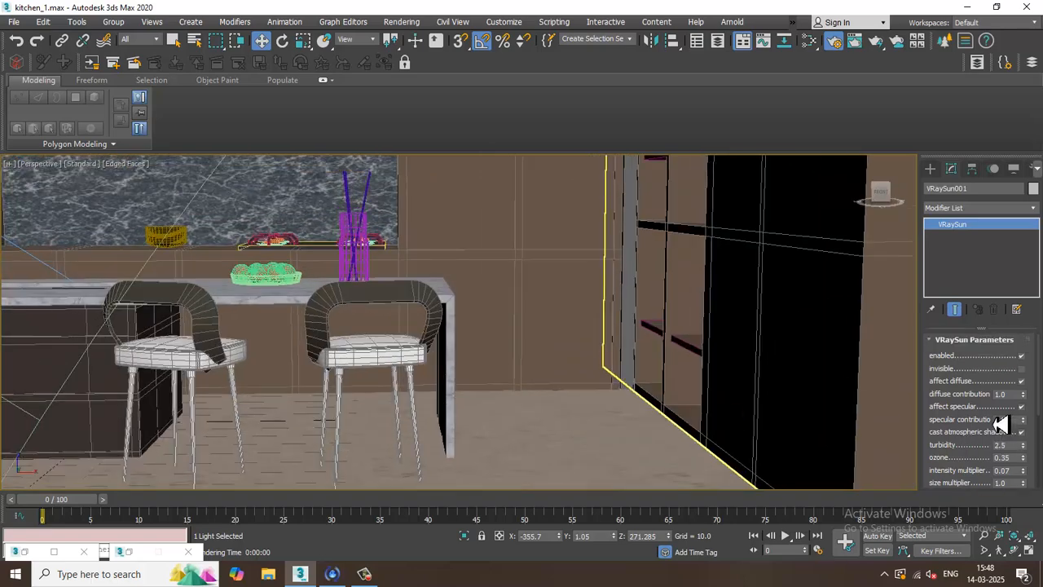
pyautogui.scroll(-3, 1002, 424)
pyautogui.click(1004, 437)
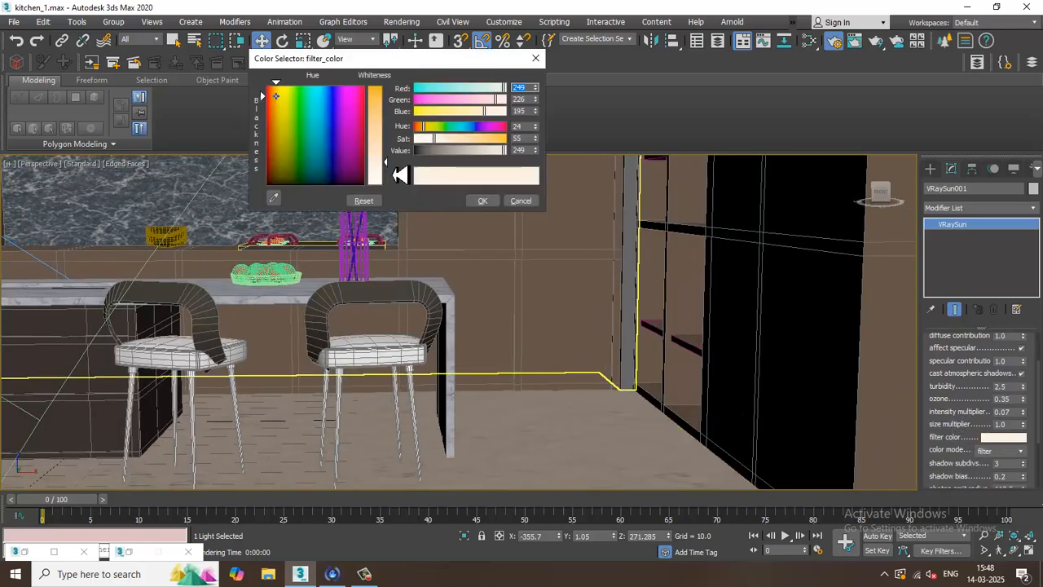
pyautogui.moveTo(398, 174)
pyautogui.mouseDown()
pyautogui.moveTo(392, 161)
pyautogui.moveTo(396, 172)
pyautogui.mouseUp()
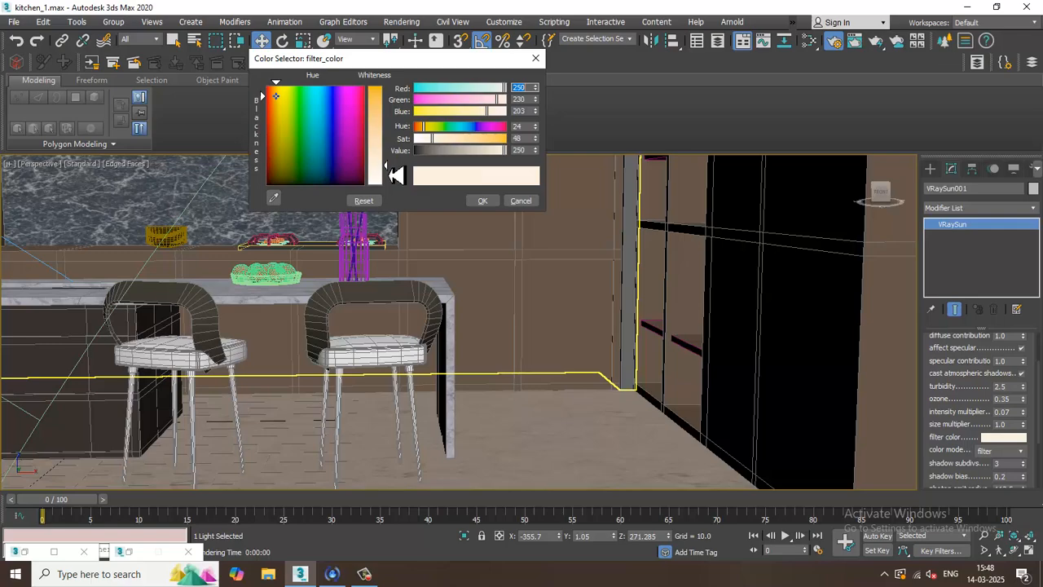
pyautogui.click(482, 200)
# Step: Frame the whole kitchen in perspective and enable the GI environment in the V-Ray render settings
pyautogui.scroll(-10, 647, 319)
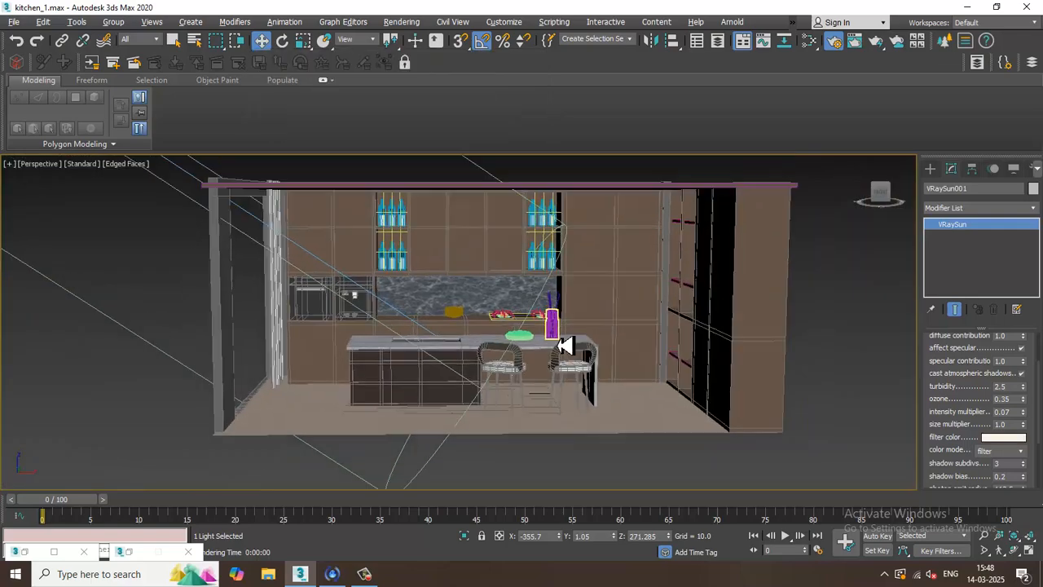
pyautogui.scroll(6, 565, 346)
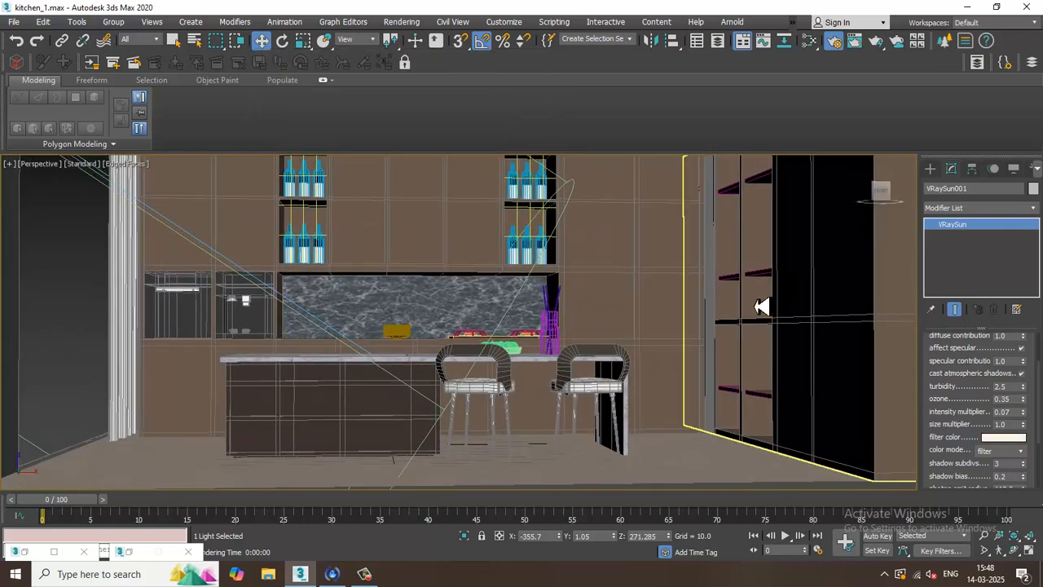
pyautogui.scroll(-1, 718, 308)
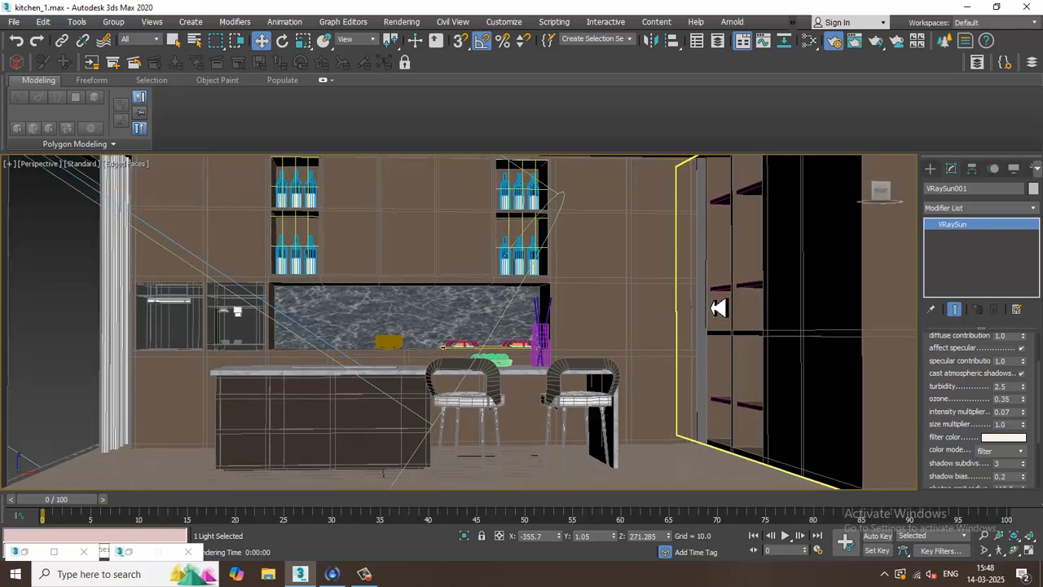
pyautogui.click(416, 22)
pyautogui.click(451, 94)
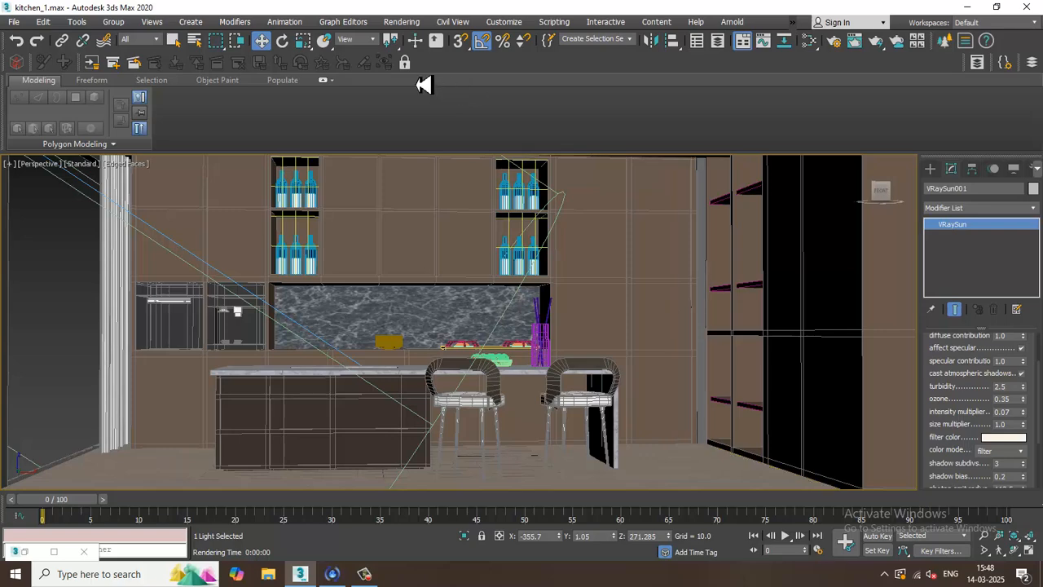
pyautogui.click(404, 18)
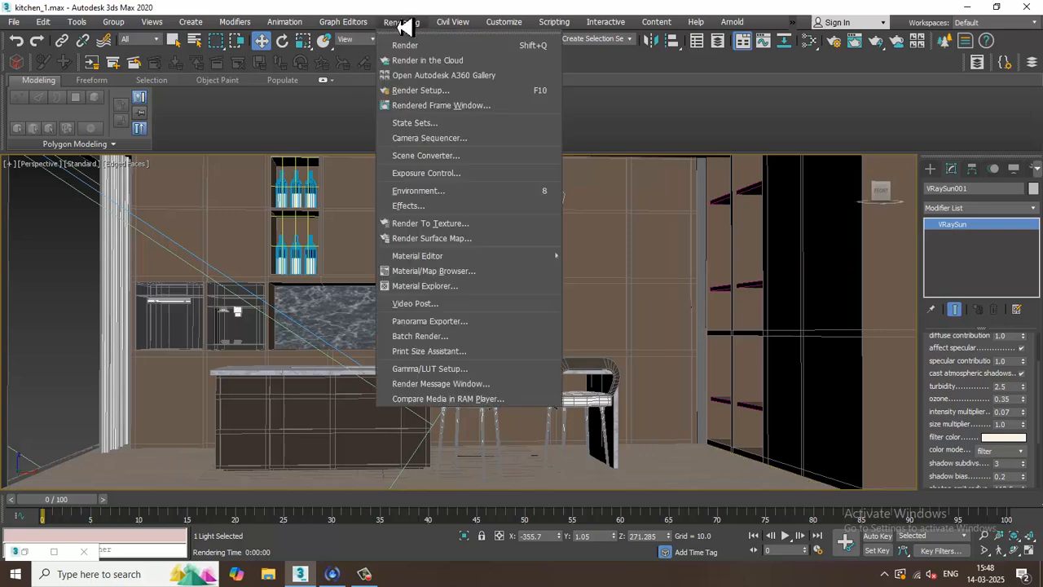
pyautogui.click(440, 96)
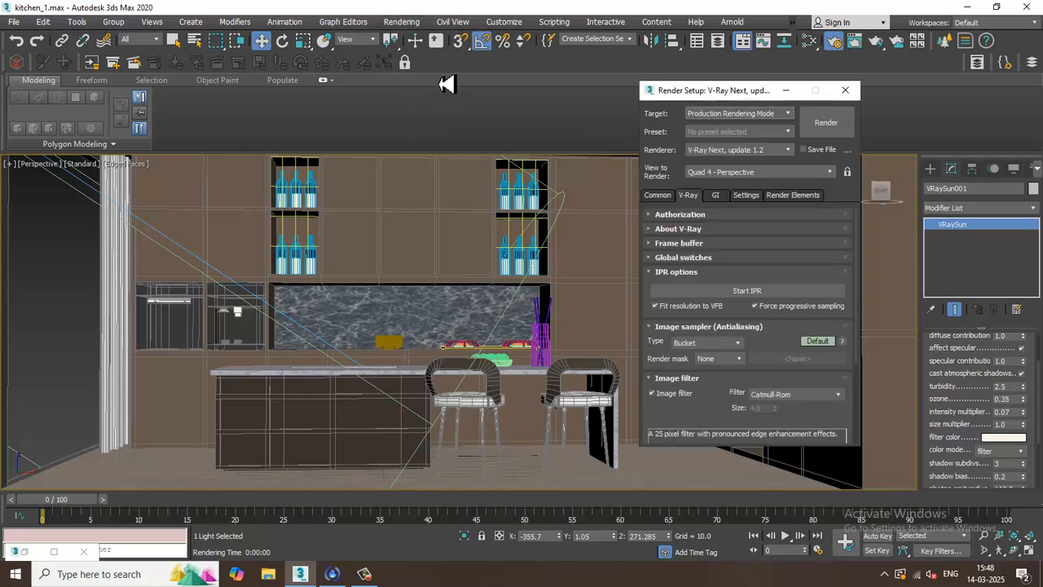
pyautogui.click(717, 195)
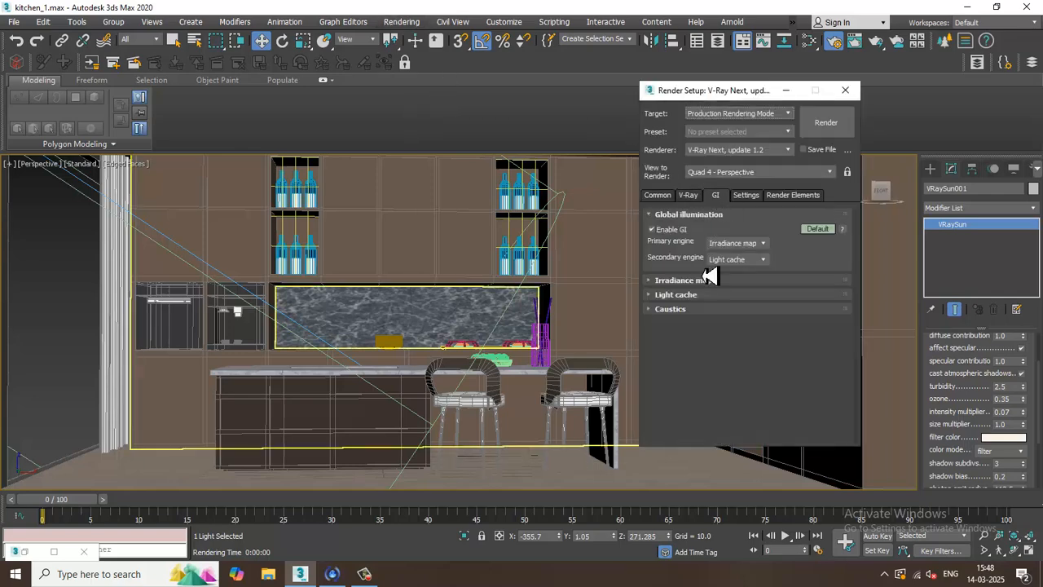
pyautogui.click(688, 196)
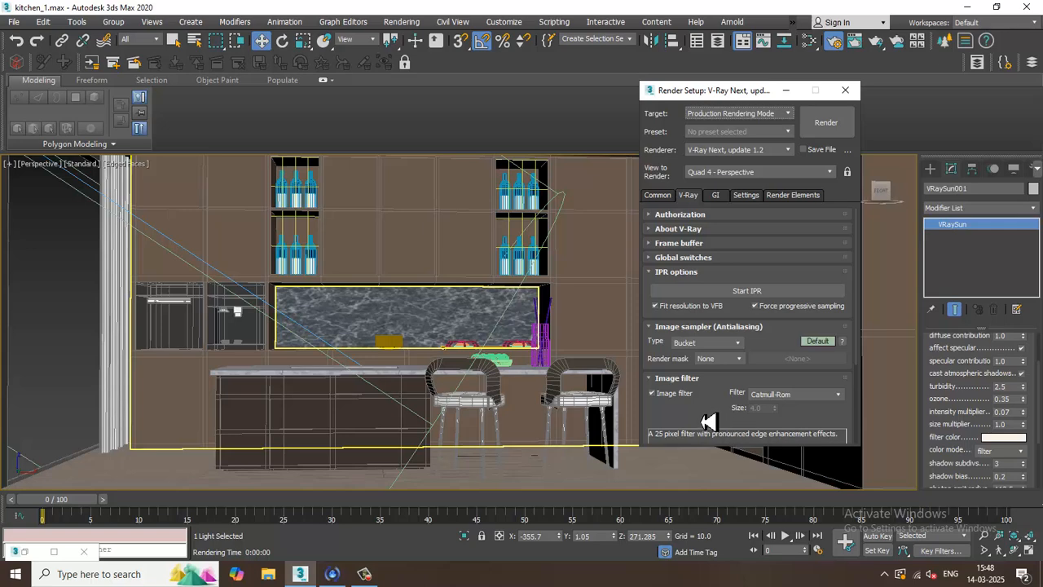
pyautogui.scroll(-3, 707, 422)
pyautogui.click(679, 409)
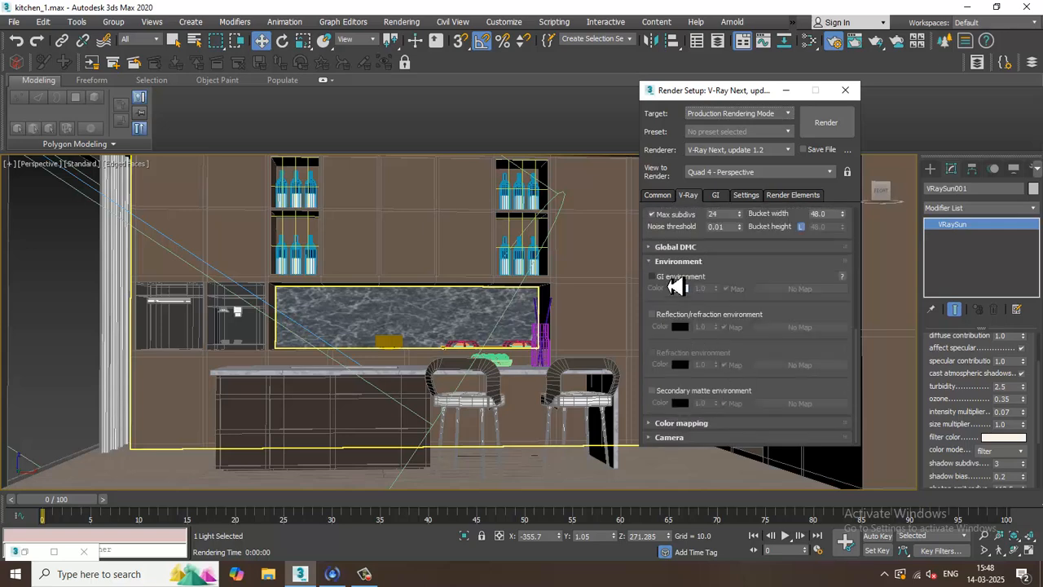
pyautogui.click(674, 278)
# Step: Set the V-Ray color mapping type to Exponential
pyautogui.click(711, 425)
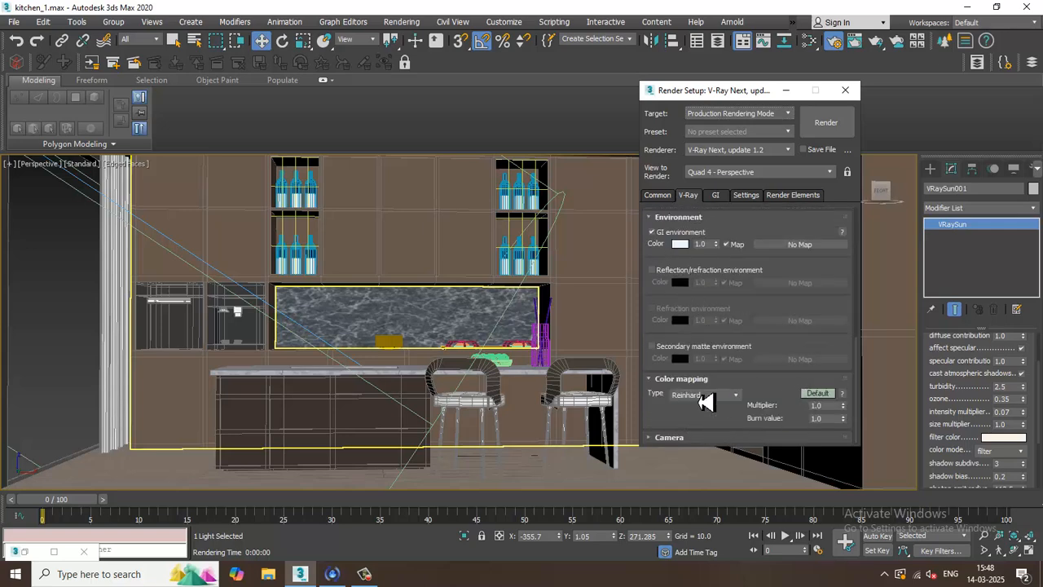
pyautogui.click(702, 398)
pyautogui.click(702, 414)
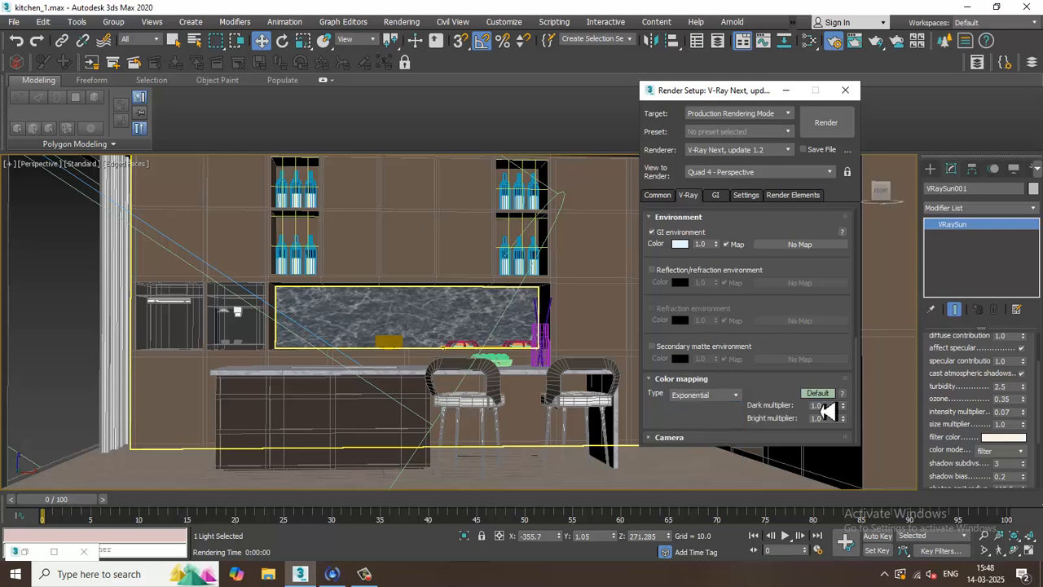
# Step: Render the kitchen with the new environment and color mapping settings and close the render windows and messages log
pyautogui.click(838, 128)
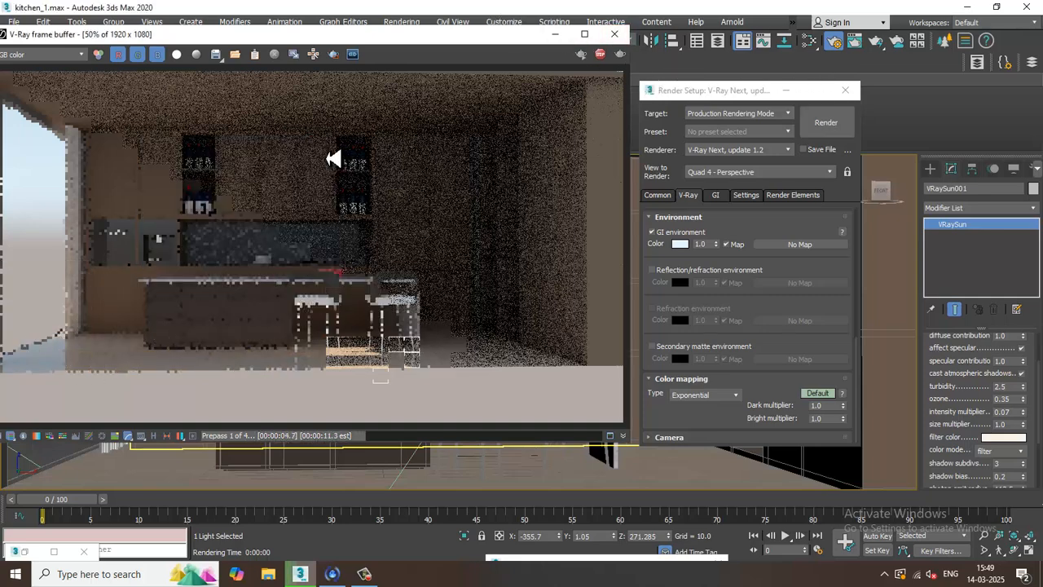
pyautogui.click(615, 35)
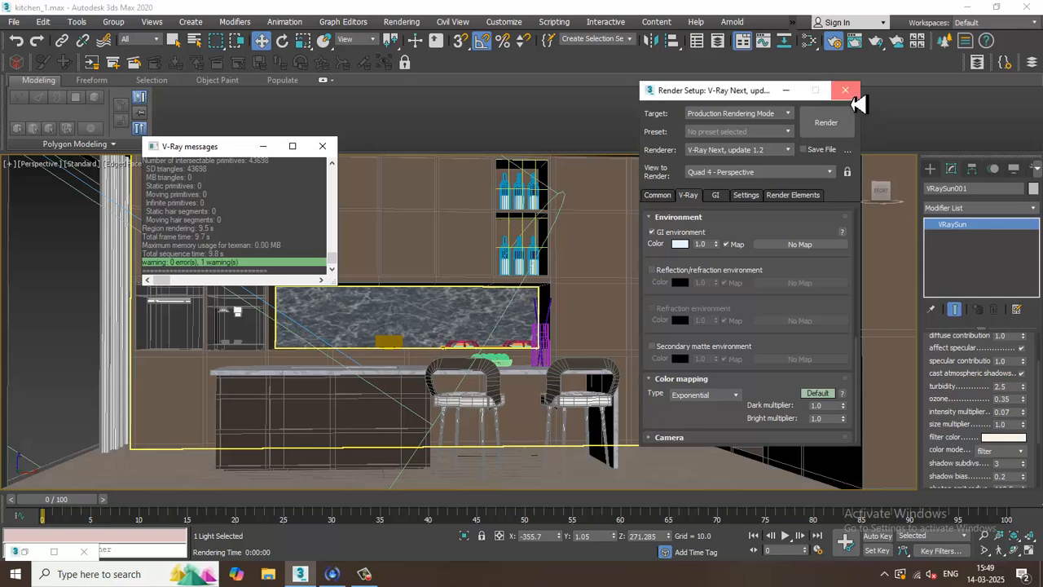
pyautogui.click(845, 90)
pyautogui.click(328, 146)
# Step: Draw a plane VRayLight in the Front view, spanning about half the cabinet wall's width around the stools
pyautogui.click(642, 304)
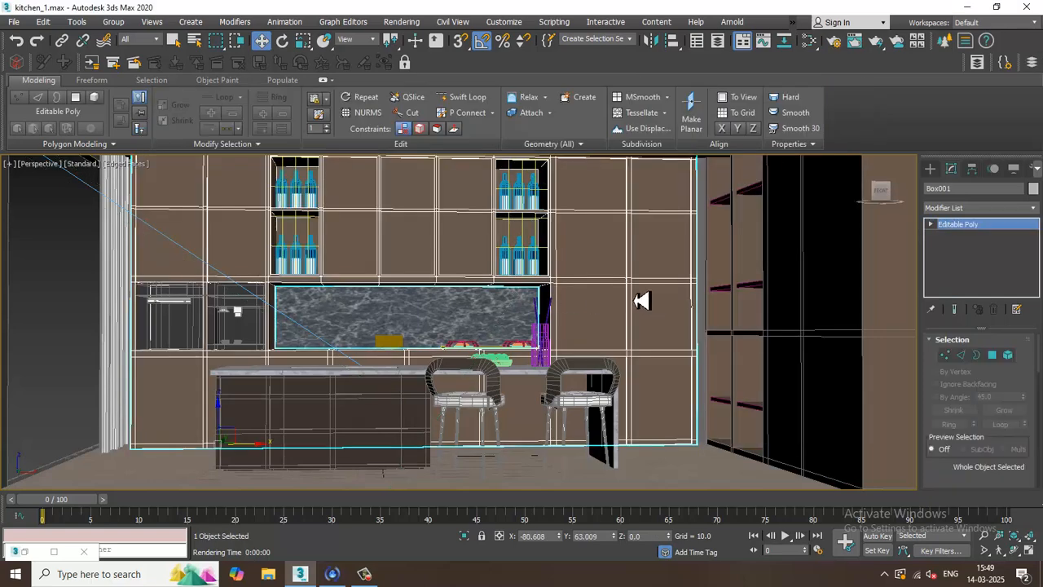
pyautogui.scroll(-5, 635, 301)
pyautogui.keyDown('alt'); pyautogui.moveTo(635, 301); pyautogui.dragTo(782, 392, button='middle'); pyautogui.keyUp('alt')
pyautogui.click(930, 168)
pyautogui.keyDown('alt'); pyautogui.moveTo(687, 332); pyautogui.dragTo(978, 298, button='middle'); pyautogui.keyUp('alt')
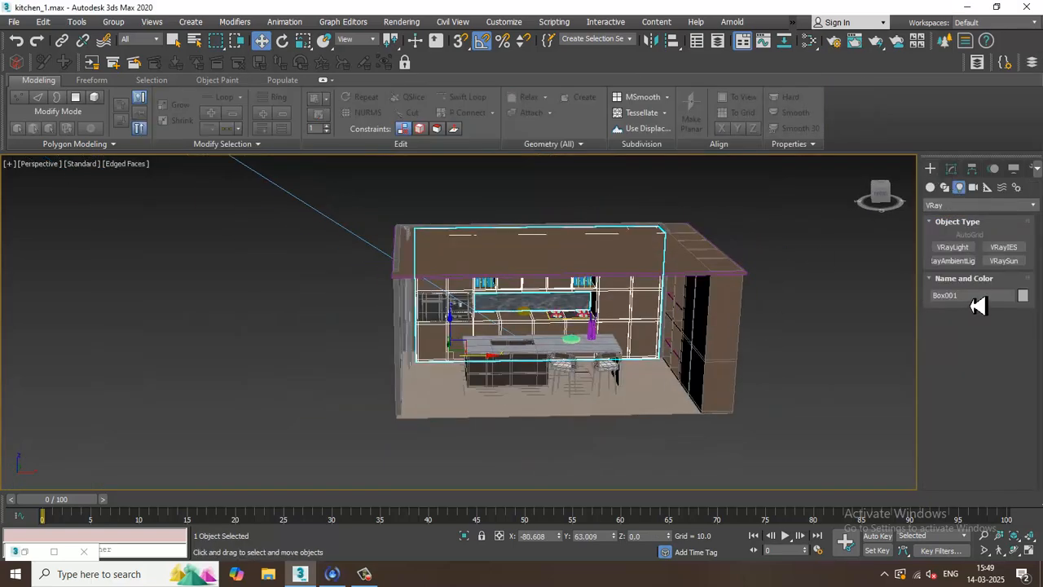
pyautogui.click(952, 247)
pyautogui.keyDown('alt'); pyautogui.moveTo(680, 356); pyautogui.dragTo(653, 343, button='middle'); pyautogui.keyUp('alt')
pyautogui.hotkey('alt', 'w')
pyautogui.scroll(-1, 715, 255)
pyautogui.hotkey('alt', 'w')
pyautogui.moveTo(646, 260); pyautogui.dragTo(703, 265, button='middle')
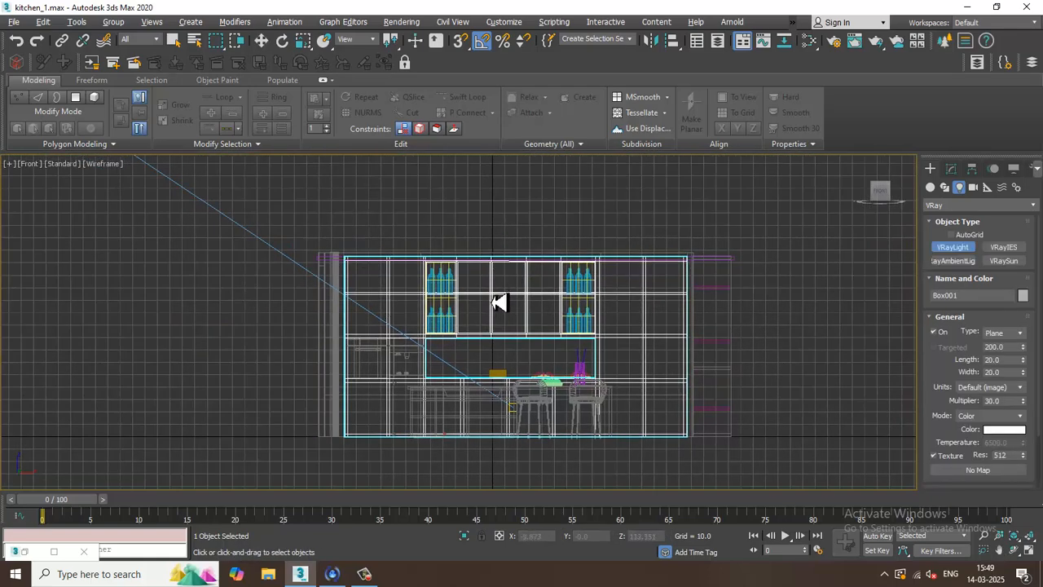
pyautogui.moveTo(467, 276); pyautogui.dragTo(647, 414)
pyautogui.press('w')
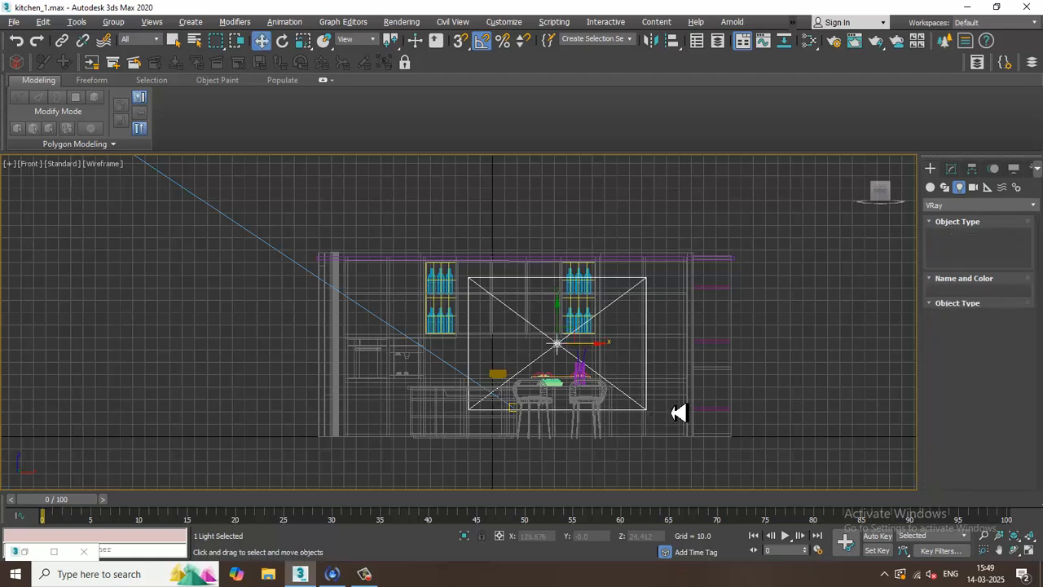
# Step: Move the plane VRayLight out in front of the open kitchen side, to about Y -243 in the perspective view
pyautogui.hotkey('alt', 'w')
pyautogui.middleClick(623, 427)
pyautogui.hotkey('alt', 'w')
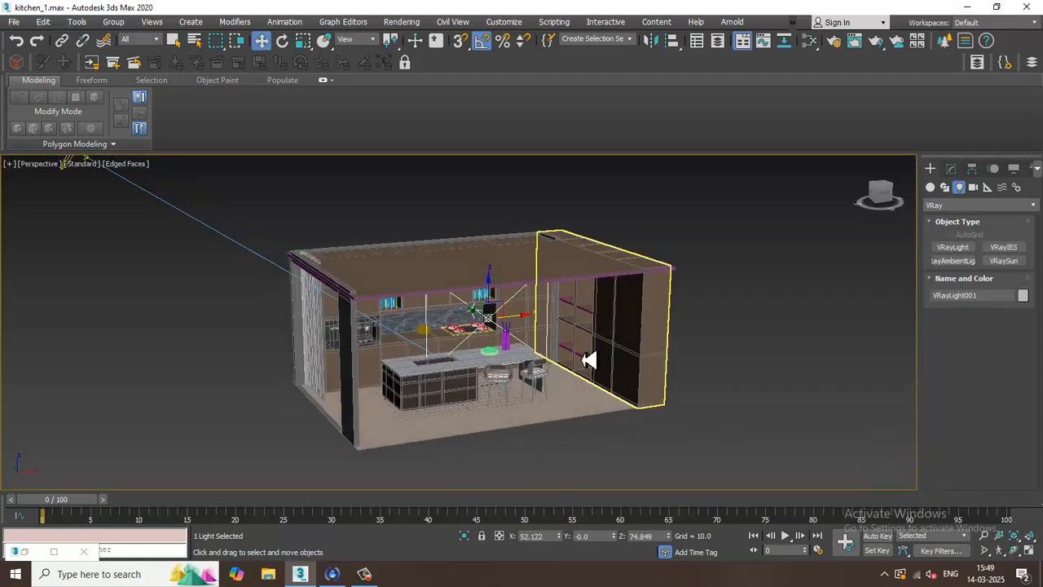
pyautogui.moveTo(483, 322); pyautogui.dragTo(610, 402)
pyautogui.keyDown('alt'); pyautogui.moveTo(610, 403); pyautogui.dragTo(615, 397, button='middle'); pyautogui.keyUp('alt')
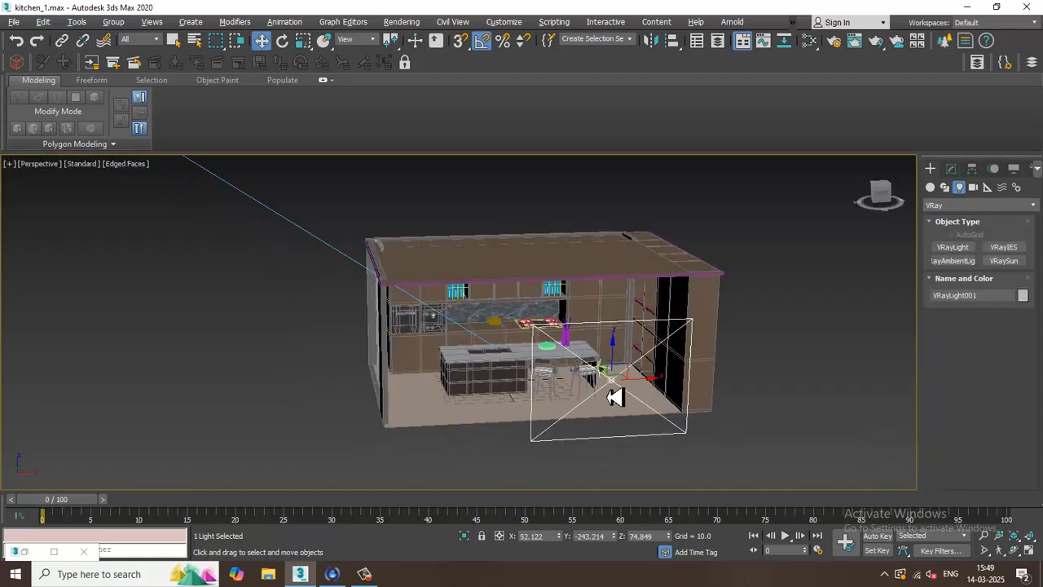
# Step: Rotate the plane VRayLight about -13° around Z and move it closer to the kitchen, to about X 78, Y -167
pyautogui.press('e')
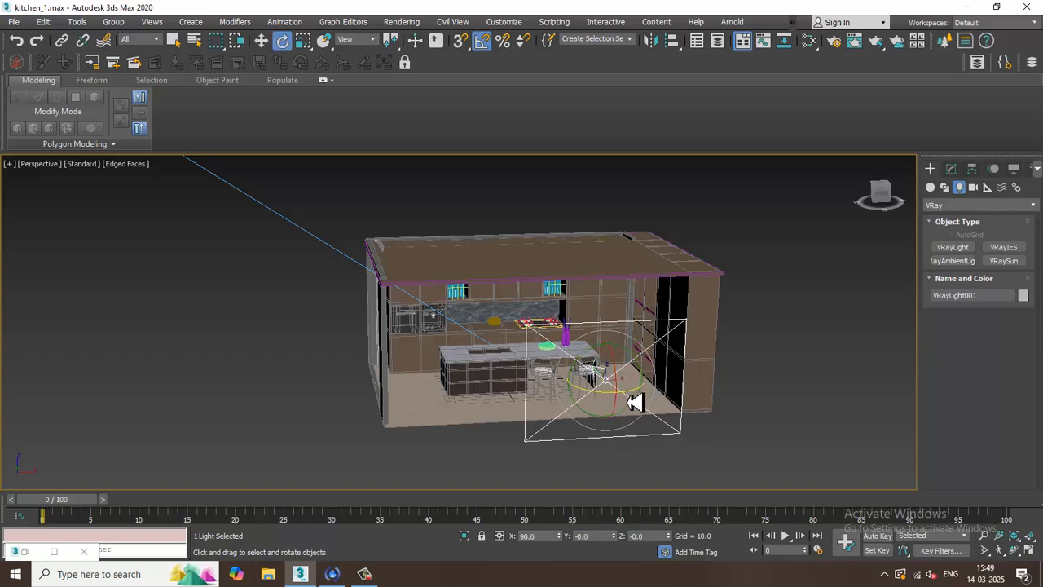
pyautogui.moveTo(636, 401); pyautogui.dragTo(632, 402)
pyautogui.hotkey('ctrl', 'z')
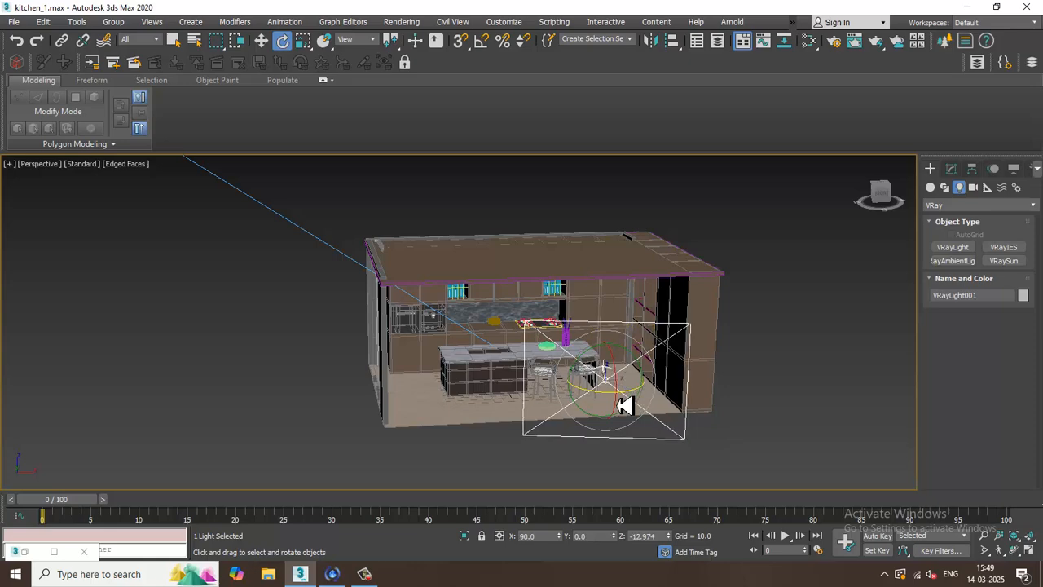
pyautogui.keyDown('alt'); pyautogui.moveTo(625, 405); pyautogui.dragTo(692, 354, button='middle'); pyautogui.keyUp('alt')
pyautogui.press('w')
pyautogui.moveTo(692, 354); pyautogui.dragTo(671, 358)
pyautogui.keyDown('alt'); pyautogui.moveTo(672, 359); pyautogui.dragTo(628, 378, button='middle'); pyautogui.keyUp('alt')
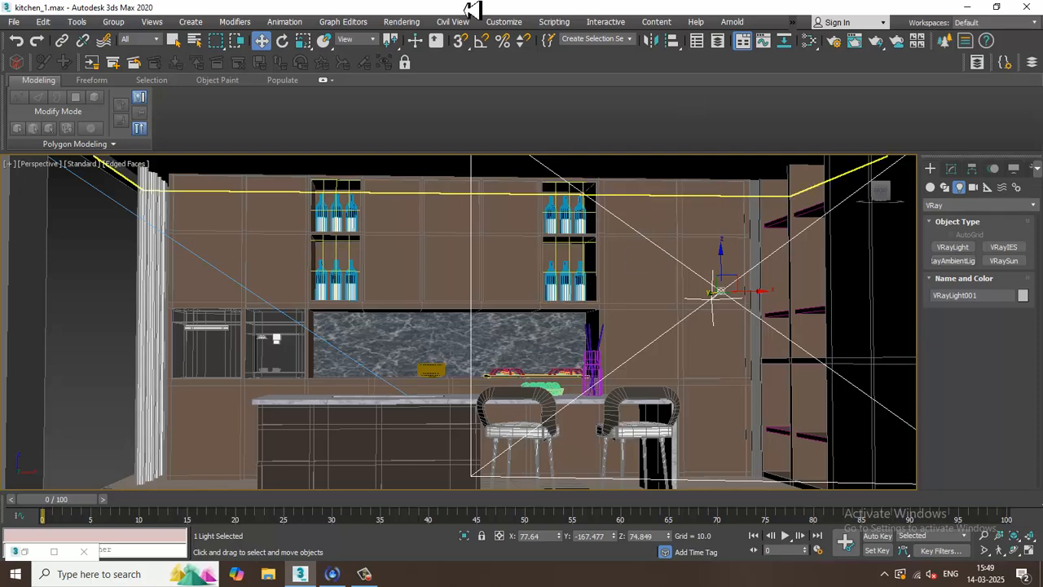
# Step: Test-render the kitchen with the repositioned plane light and close the frame buffer
pyautogui.click(401, 22)
pyautogui.click(411, 38)
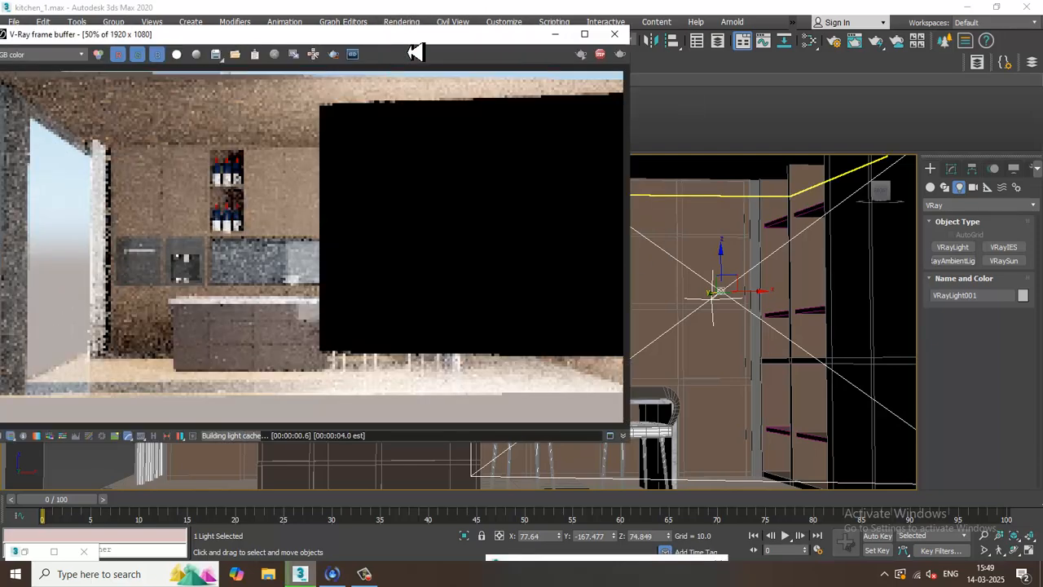
pyautogui.click(614, 34)
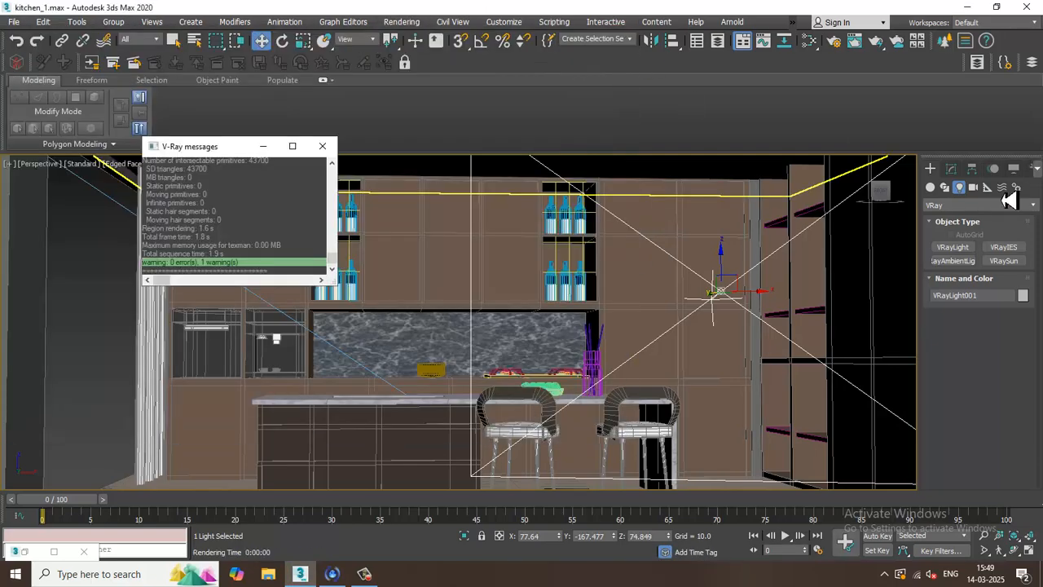
# Step: Switch the plane VRayLight to Temperature mode at 5915 and enable its Double-sided, Invisible and No decay options
pyautogui.click(953, 170)
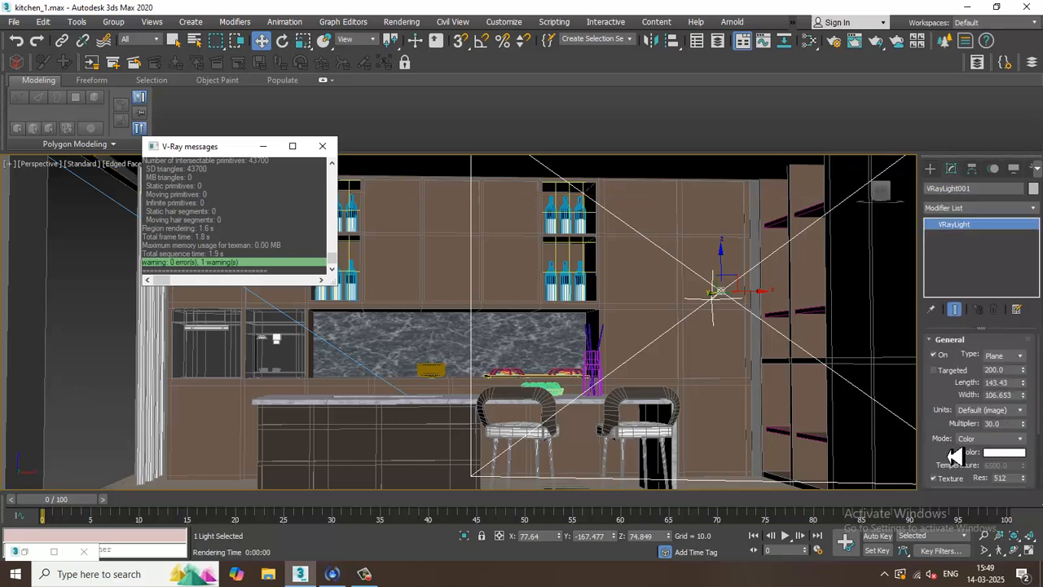
pyautogui.scroll(-2, 950, 452)
pyautogui.click(1017, 388)
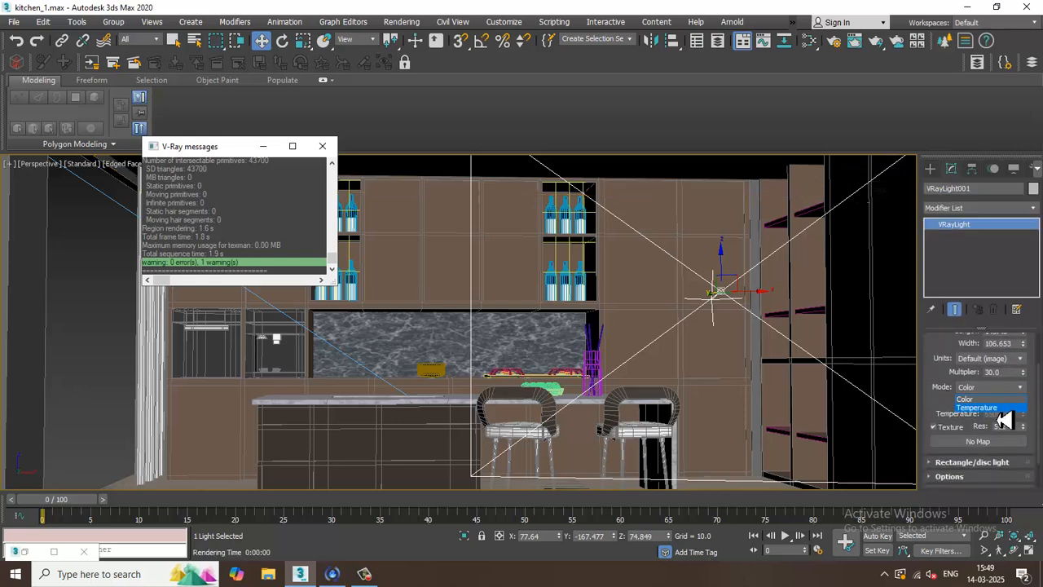
pyautogui.click(976, 407)
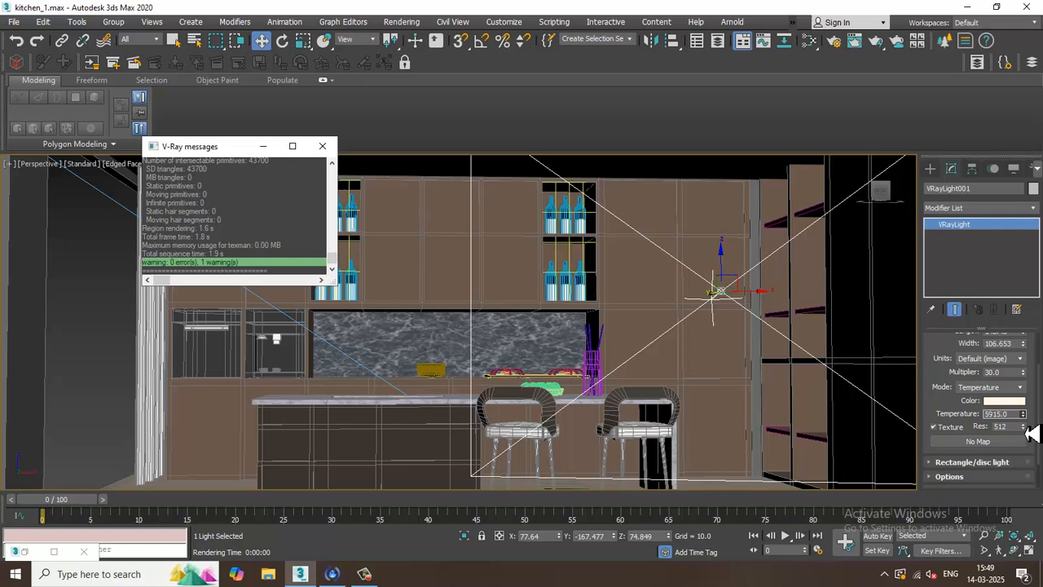
pyautogui.moveTo(944, 433); pyautogui.dragTo(946, 351)
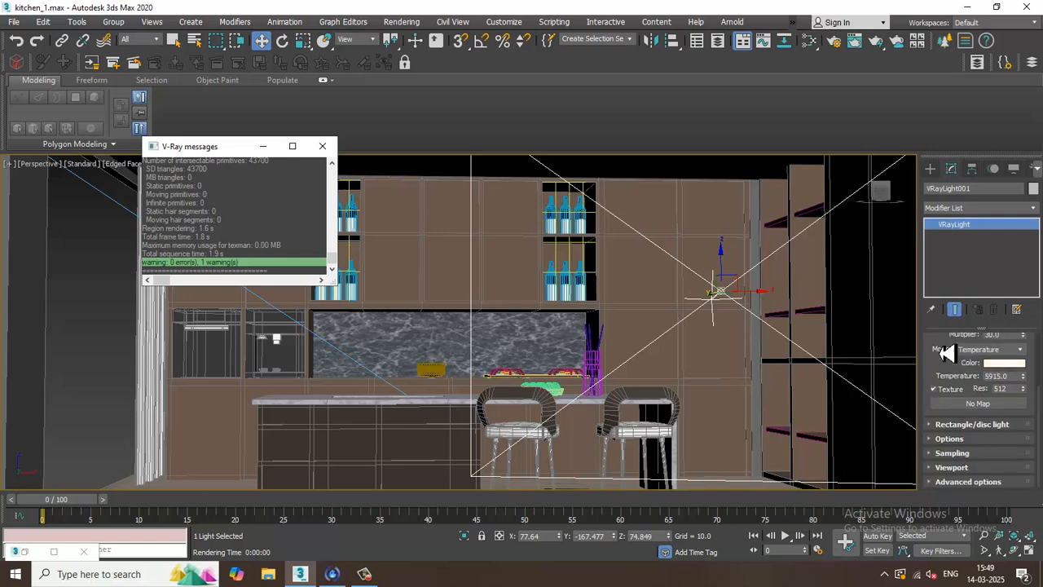
pyautogui.click(967, 439)
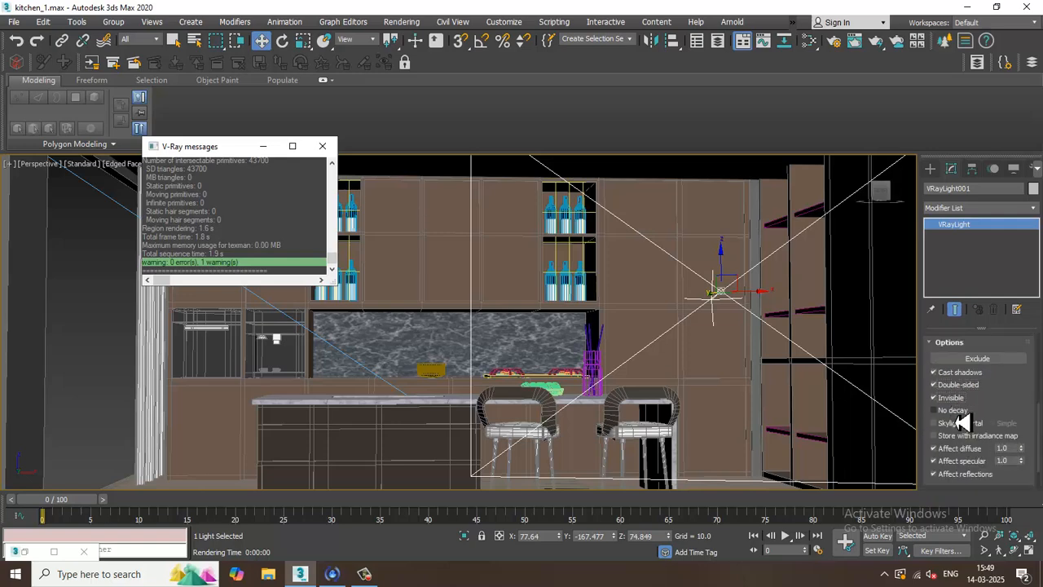
# Step: Test-render the kitchen with the invisible, non-decaying light and close the frame buffer
pyautogui.click(401, 21)
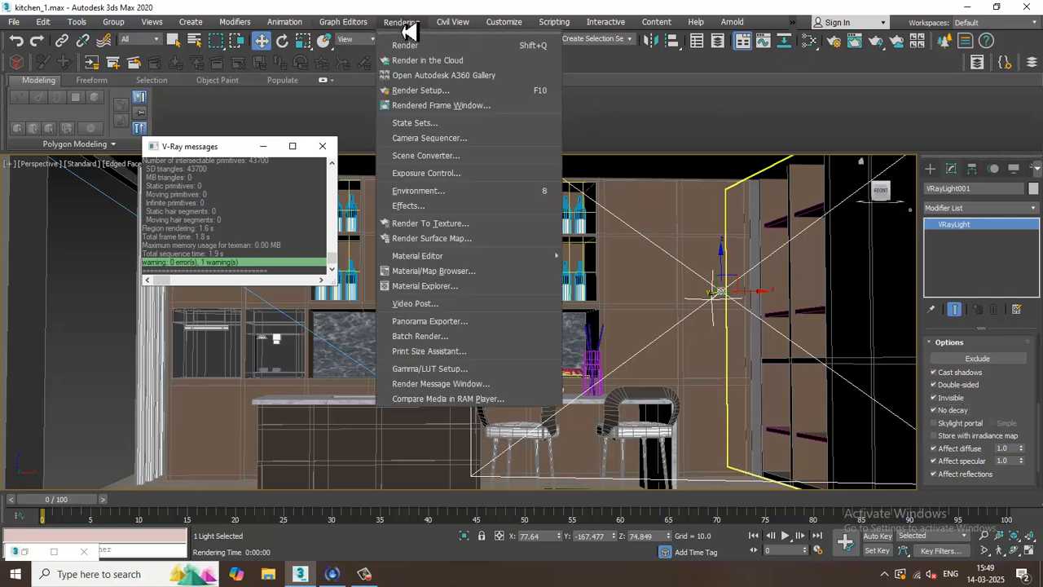
pyautogui.click(405, 46)
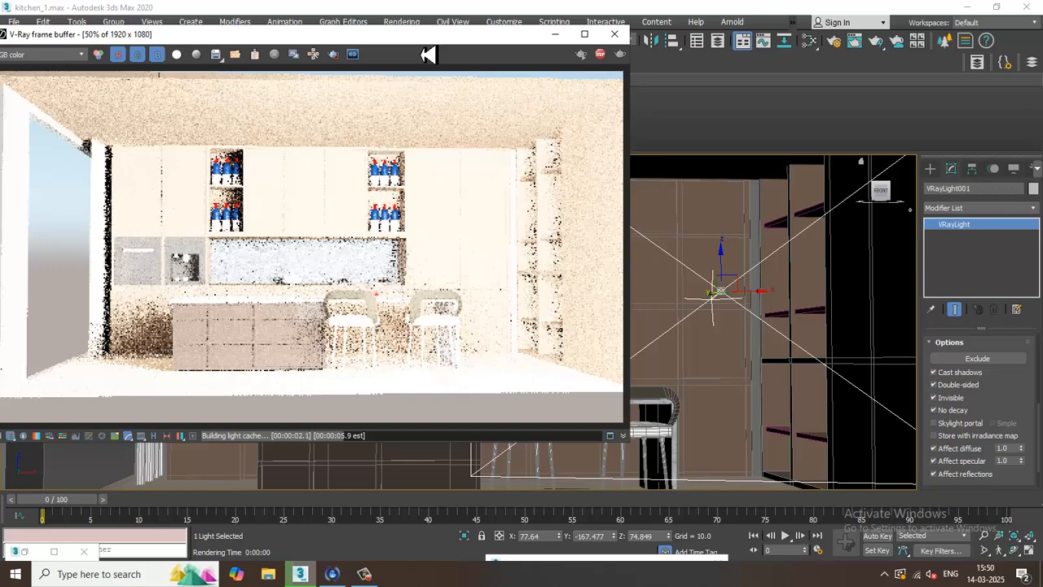
pyautogui.click(620, 38)
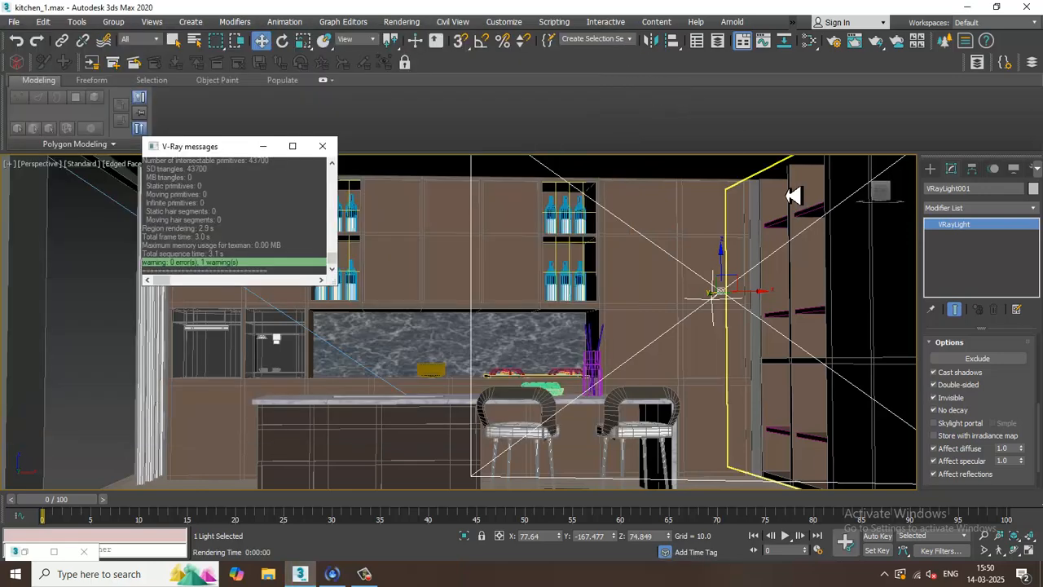
# Step: Set the VRayLight's multiplier to 2.0 and check the brightness with a test render
pyautogui.moveTo(1017, 416); pyautogui.dragTo(1021, 561)
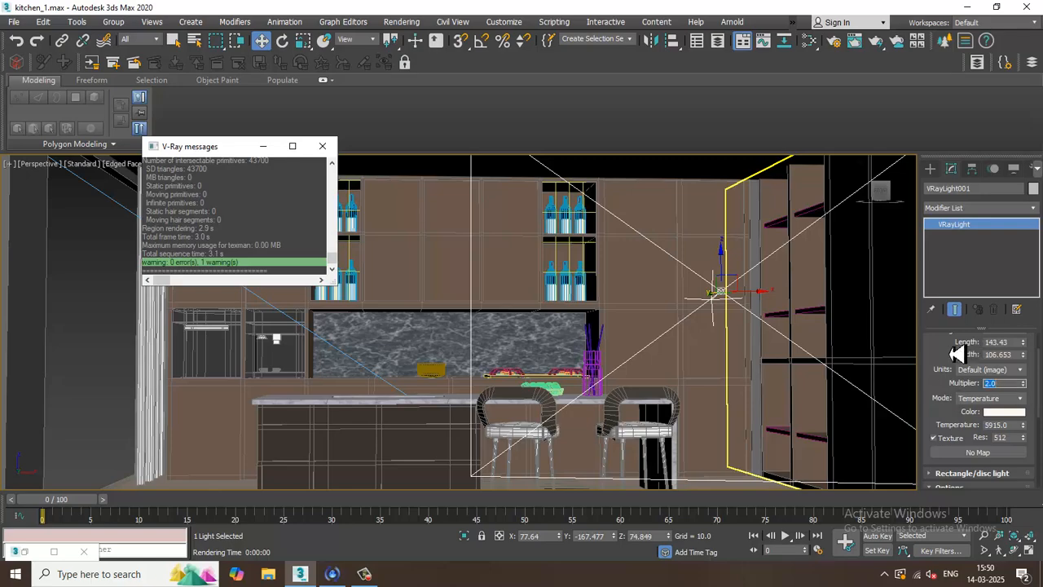
pyautogui.click(401, 21)
pyautogui.click(403, 45)
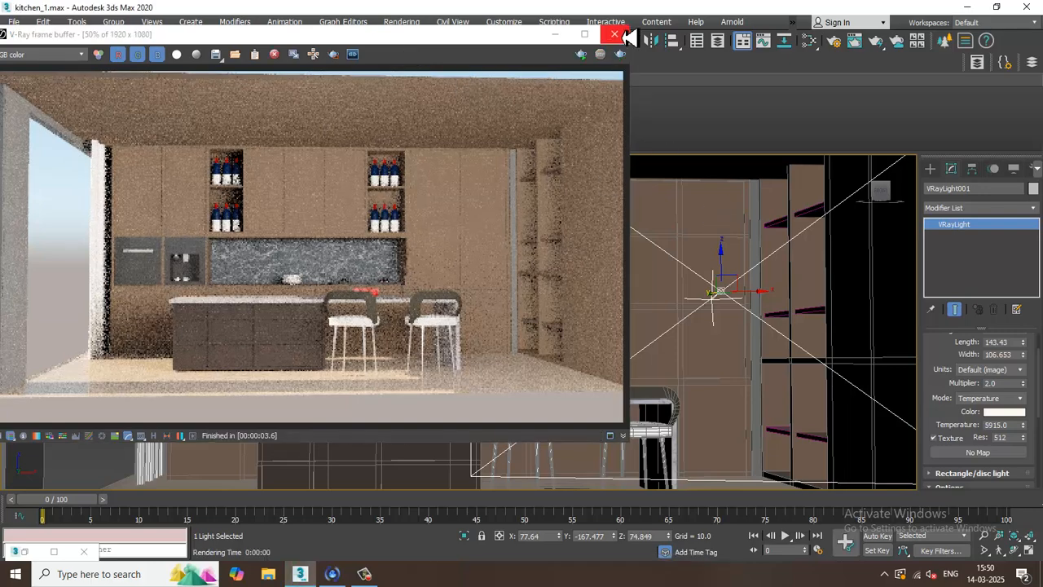
pyautogui.click(616, 34)
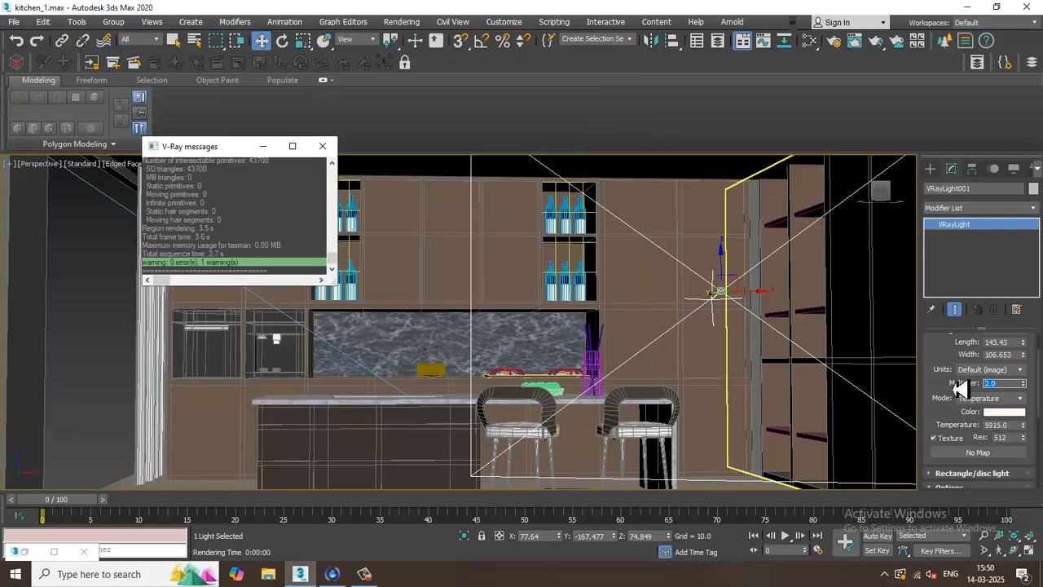
# Step: Set the VRayLight's multiplier to 1.0 and temperature to 5027.75, test-render the kitchen and close the render windows
pyautogui.moveTo(1025, 427); pyautogui.dragTo(1028, 418)
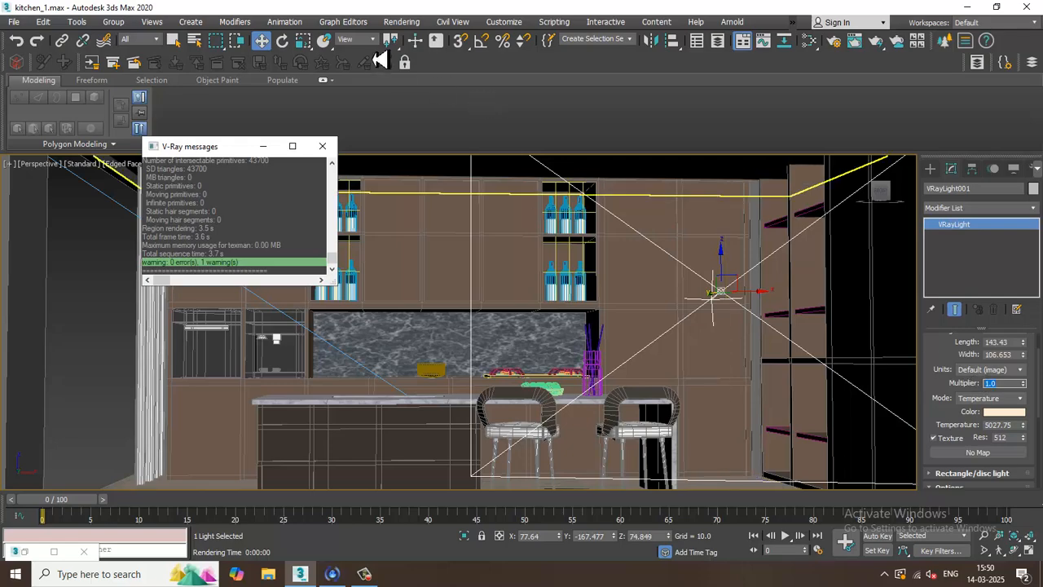
pyautogui.click(401, 21)
pyautogui.click(400, 32)
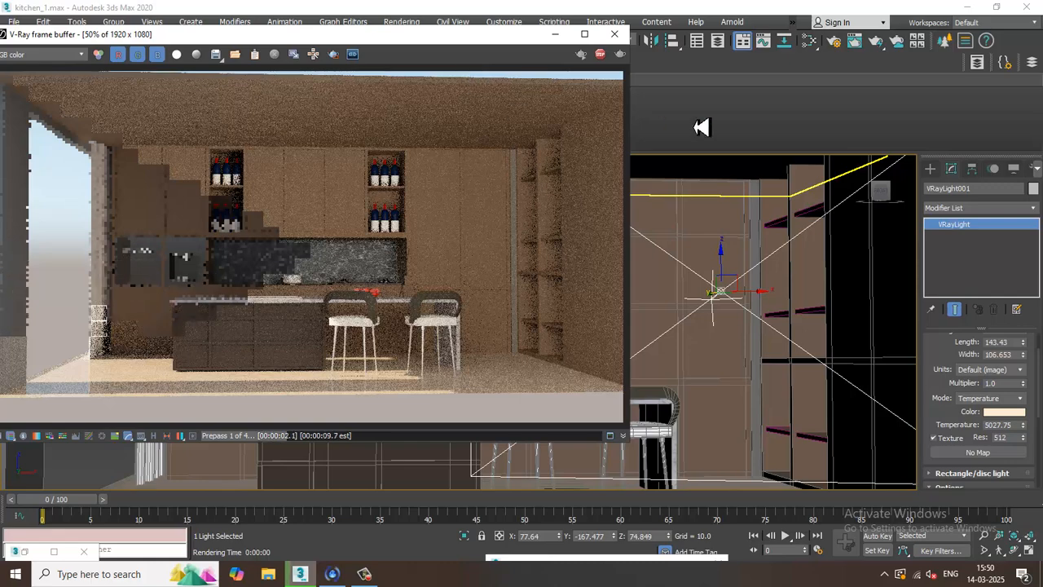
pyautogui.click(619, 35)
pyautogui.click(822, 401)
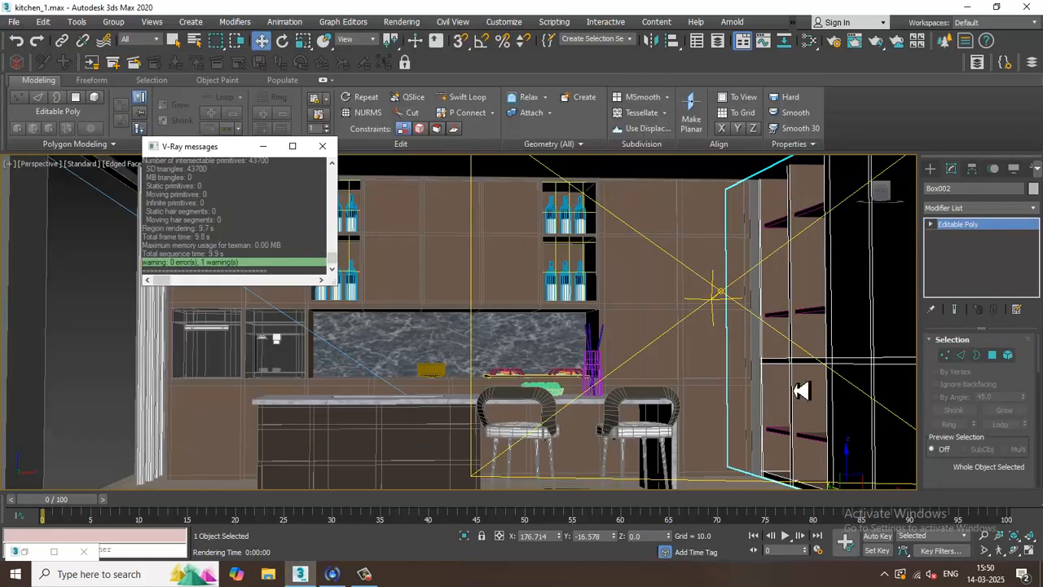
pyautogui.click(322, 146)
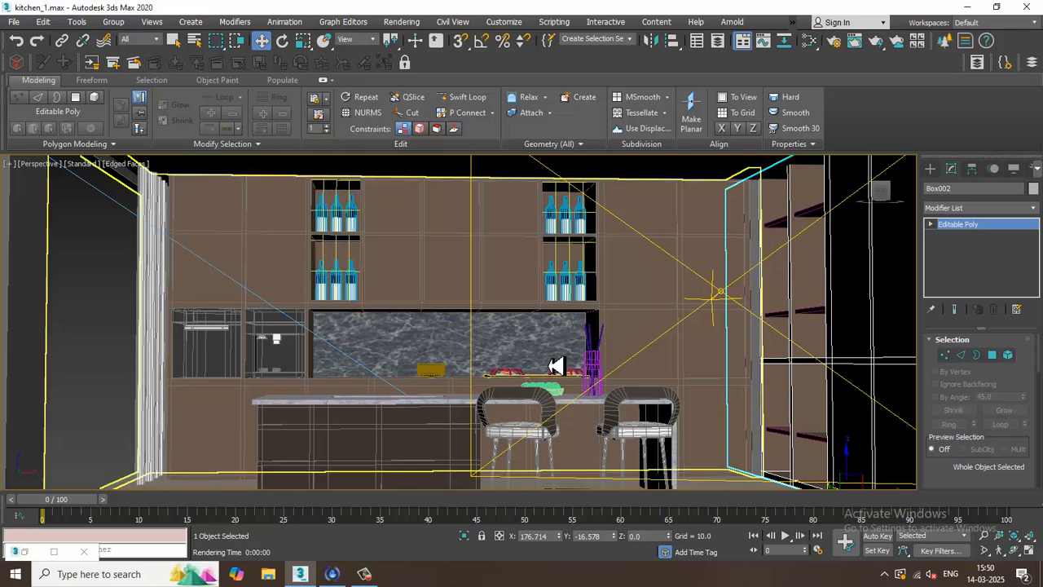
# Step: Copy the gridded plane in front of the first bottle niche along X to the shelving unit, at about X 150
pyautogui.scroll(-10, 554, 370)
pyautogui.keyDown('alt'); pyautogui.moveTo(535, 328); pyautogui.dragTo(496, 345, button='middle'); pyautogui.keyUp('alt')
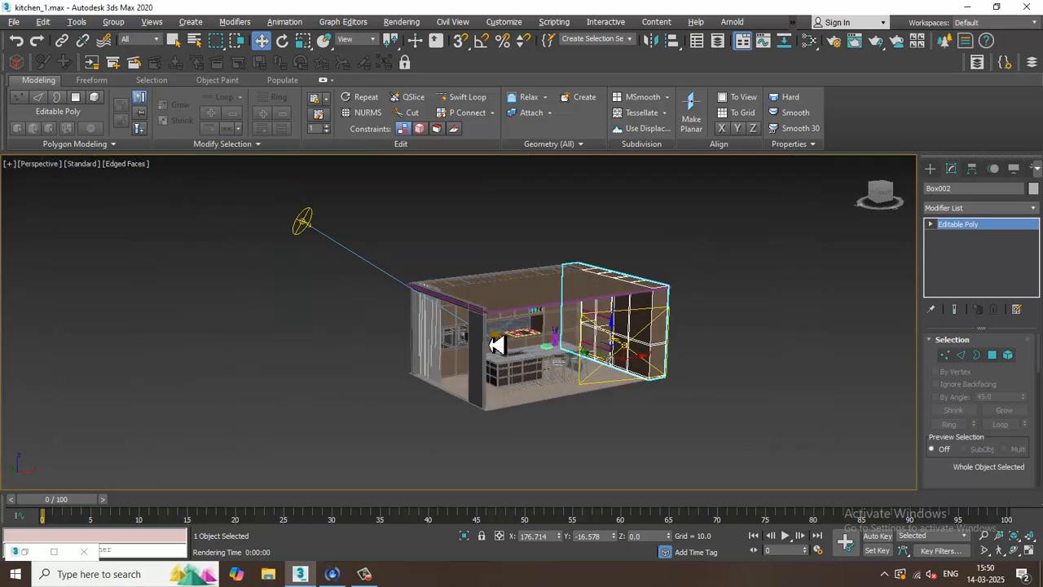
pyautogui.scroll(6, 489, 335)
pyautogui.click(478, 258)
pyautogui.keyDown('alt'); pyautogui.moveTo(571, 305); pyautogui.dragTo(559, 318, button='middle'); pyautogui.keyUp('alt')
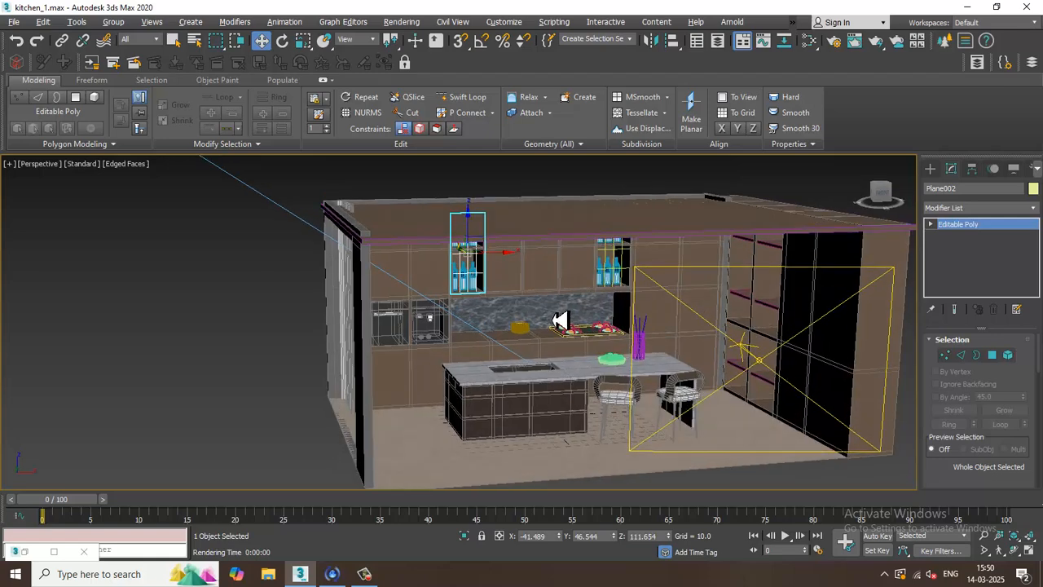
pyautogui.moveTo(500, 270)
pyautogui.keyDown('shift'); pyautogui.mouseDown()
pyautogui.moveTo(610, 270)
pyautogui.moveTo(799, 307)
pyautogui.moveTo(736, 318)
pyautogui.mouseUp(); pyautogui.keyUp('shift')
pyautogui.click(524, 343)
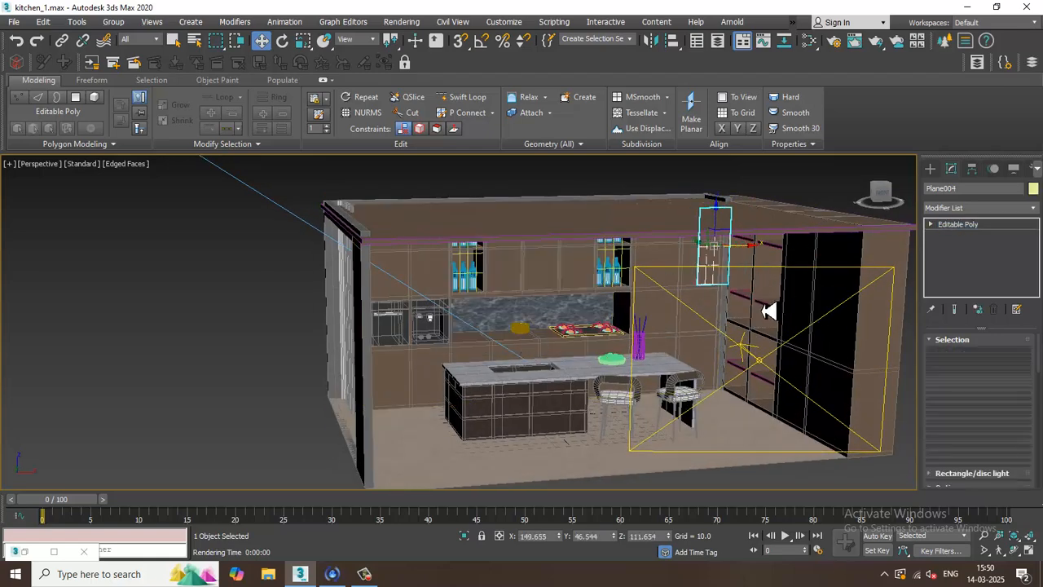
# Step: Bring the copied plane forward to about Y 7.6 and rotate it to face out from the tall shelving unit
pyautogui.moveTo(764, 303)
pyautogui.keyDown('alt'); pyautogui.mouseDown(button='middle')
pyautogui.moveTo(778, 317)
pyautogui.moveTo(756, 278)
pyautogui.moveTo(726, 280)
pyautogui.moveTo(729, 250)
pyautogui.moveTo(668, 328)
pyautogui.moveTo(596, 295)
pyautogui.moveTo(658, 315)
pyautogui.mouseUp(button='middle'); pyautogui.keyUp('alt')
pyautogui.scroll(6, 662, 322)
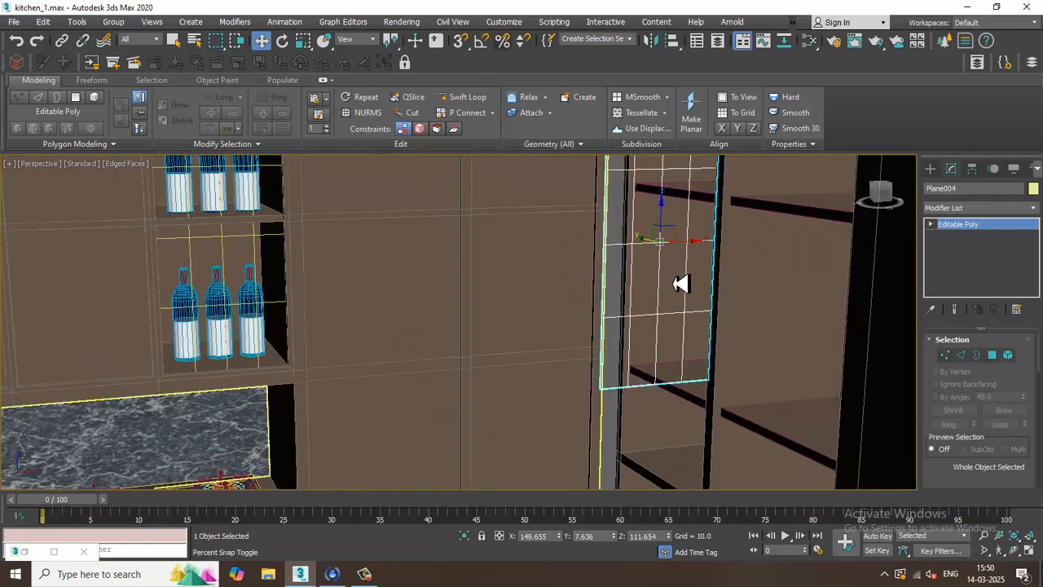
pyautogui.press('e')
pyautogui.press('a')
pyautogui.press('w')
pyautogui.moveTo(664, 261)
pyautogui.keyDown('alt'); pyautogui.mouseDown(button='middle')
pyautogui.moveTo(710, 275)
pyautogui.moveTo(701, 299)
pyautogui.moveTo(710, 326)
pyautogui.moveTo(679, 268)
pyautogui.mouseUp(button='middle'); pyautogui.keyUp('alt')
# Step: Scale the copied plane uniformly to about 169% and widen it to about 307% along its X axis
pyautogui.press('r')
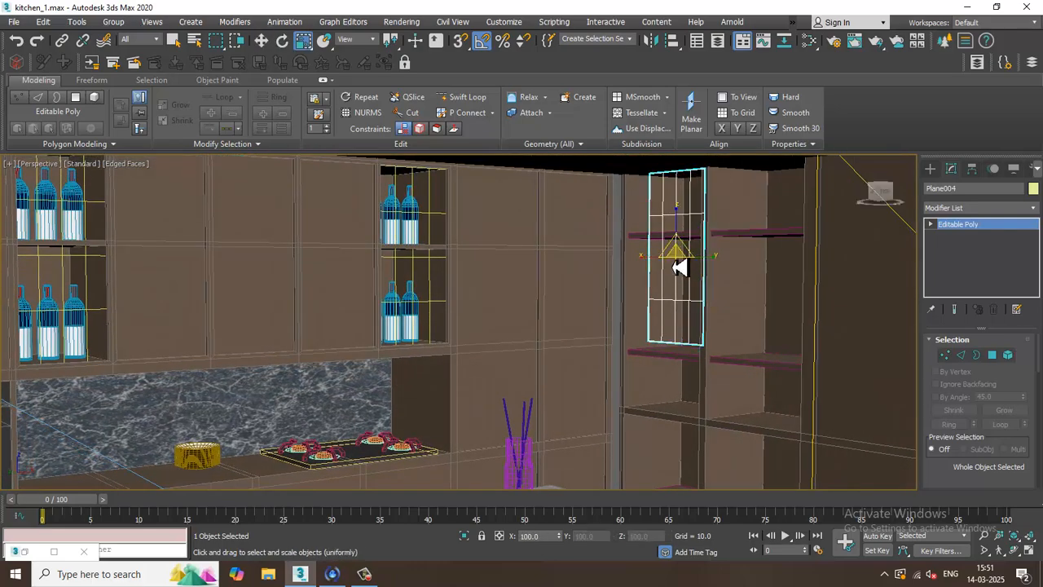
pyautogui.press('r')
pyautogui.keyDown('alt'); pyautogui.moveTo(656, 221); pyautogui.dragTo(711, 277, button='middle'); pyautogui.keyUp('alt')
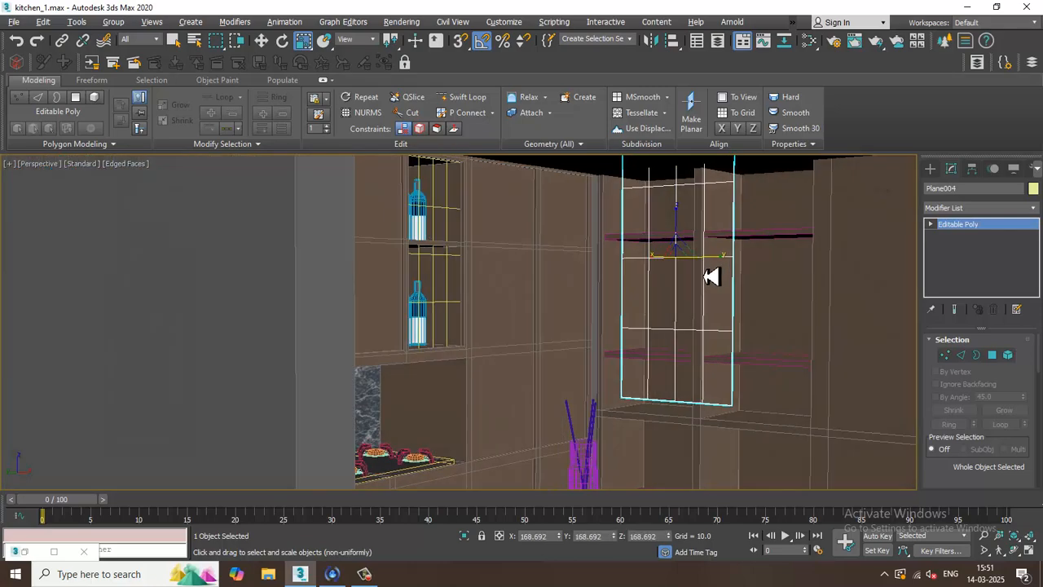
pyautogui.moveTo(725, 264); pyautogui.dragTo(762, 273)
pyautogui.scroll(-5, 758, 279)
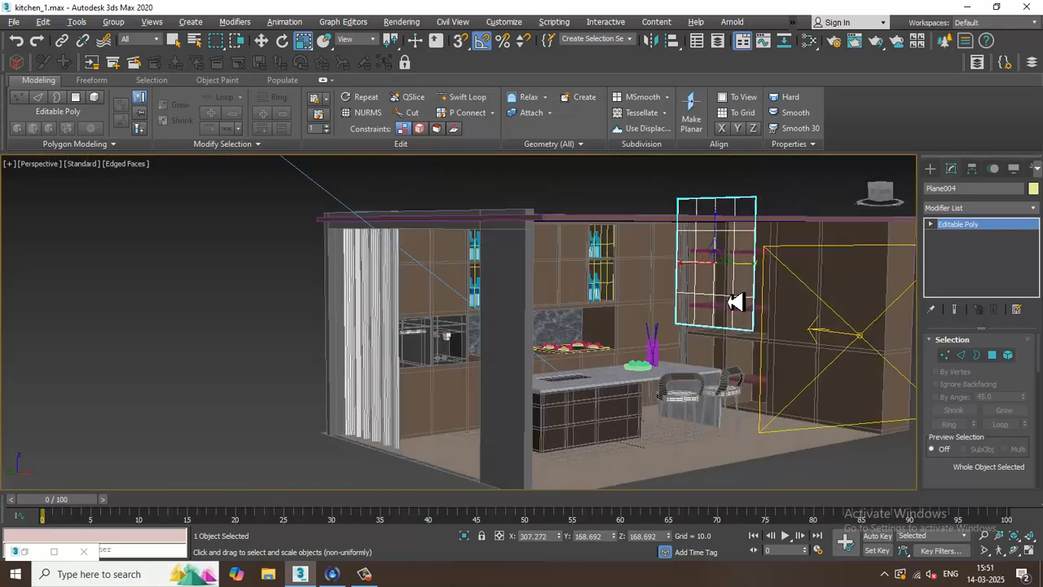
# Step: Move the copied plane against the shelving unit's front, to about X 162, and lower it to about Z 52
pyautogui.press('w')
pyautogui.keyDown('alt'); pyautogui.moveTo(750, 304); pyautogui.dragTo(763, 228, button='middle'); pyautogui.keyUp('alt')
pyautogui.scroll(4, 710, 304)
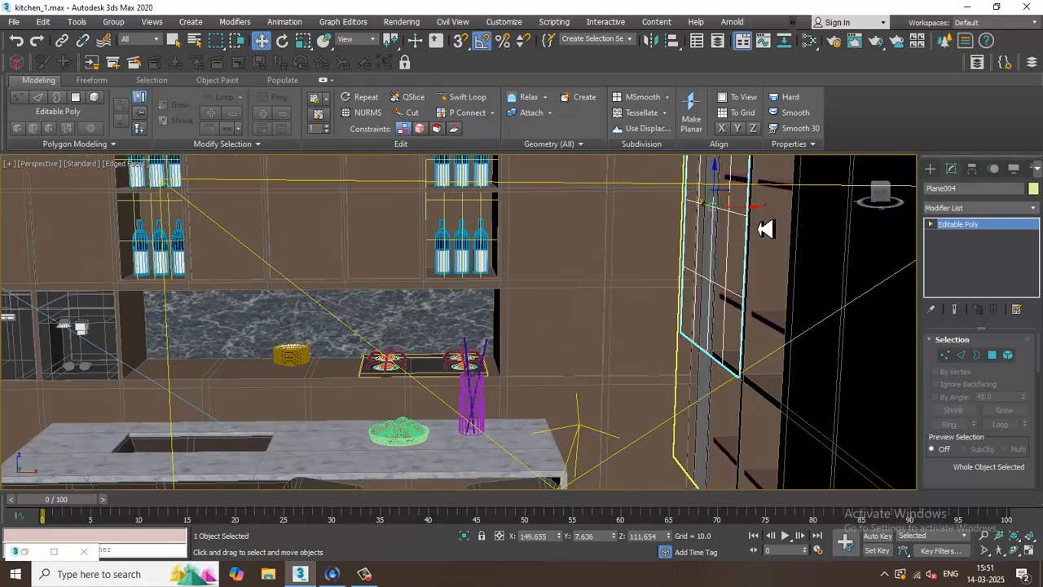
pyautogui.moveTo(758, 217); pyautogui.dragTo(793, 214)
pyautogui.scroll(3, 770, 231)
pyautogui.keyDown('alt'); pyautogui.moveTo(771, 237); pyautogui.dragTo(652, 366, button='middle'); pyautogui.keyUp('alt')
pyautogui.scroll(-4, 719, 303)
pyautogui.scroll(-3, 654, 354)
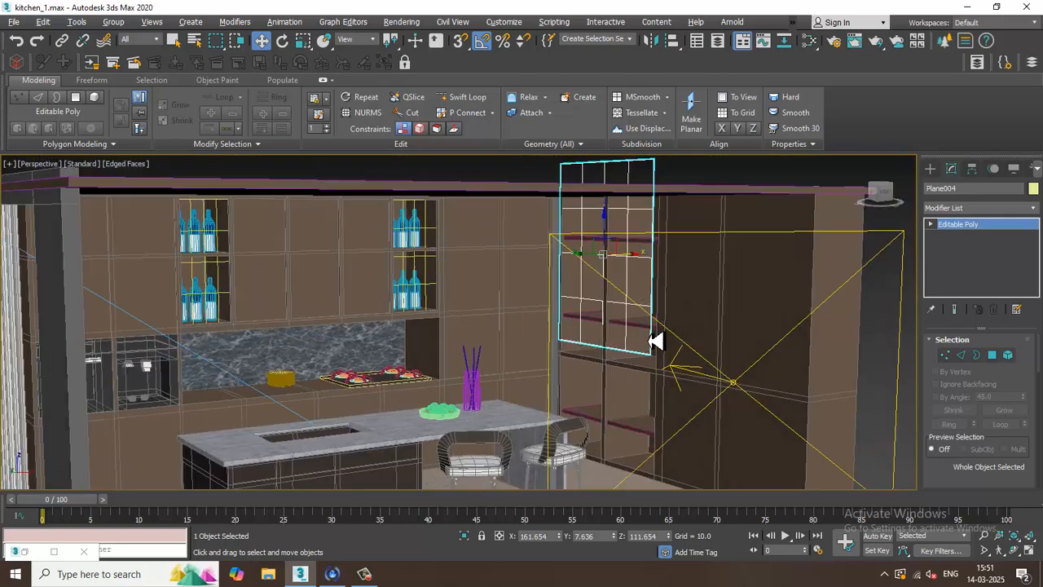
pyautogui.moveTo(617, 231); pyautogui.dragTo(627, 343)
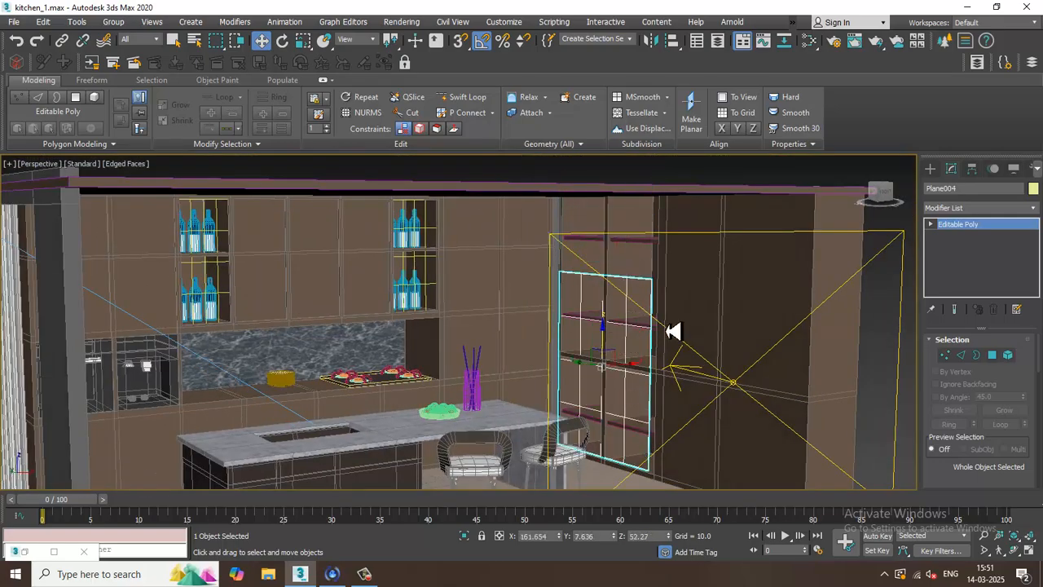
pyautogui.keyDown('alt'); pyautogui.moveTo(673, 331); pyautogui.dragTo(663, 328, button='middle'); pyautogui.keyUp('alt')
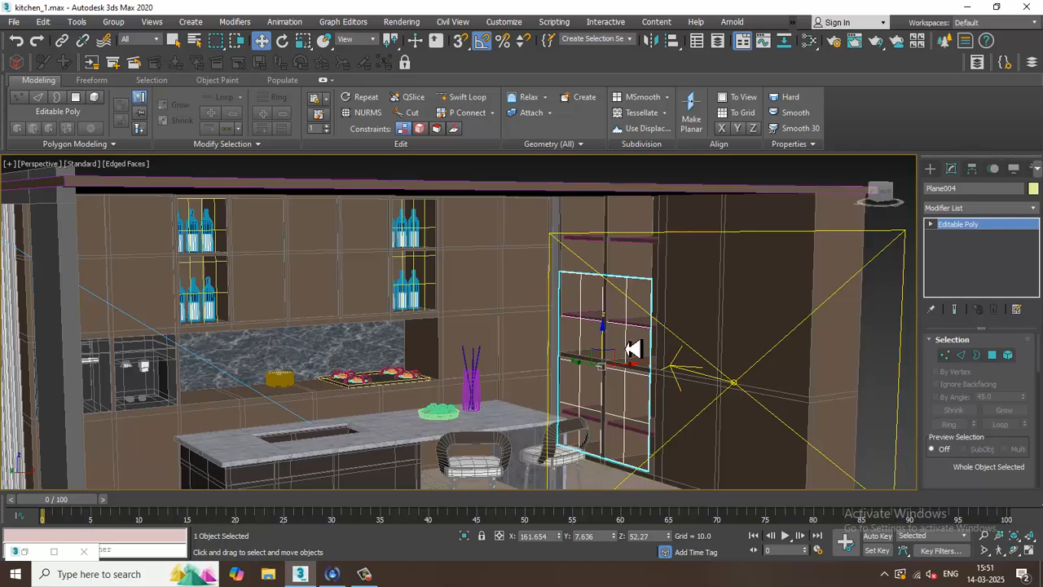
# Step: Stretch the copied plane's height to about 244% and raise it to about Z 73 to span the shelves
pyautogui.press('r')
pyautogui.moveTo(610, 337); pyautogui.dragTo(618, 307)
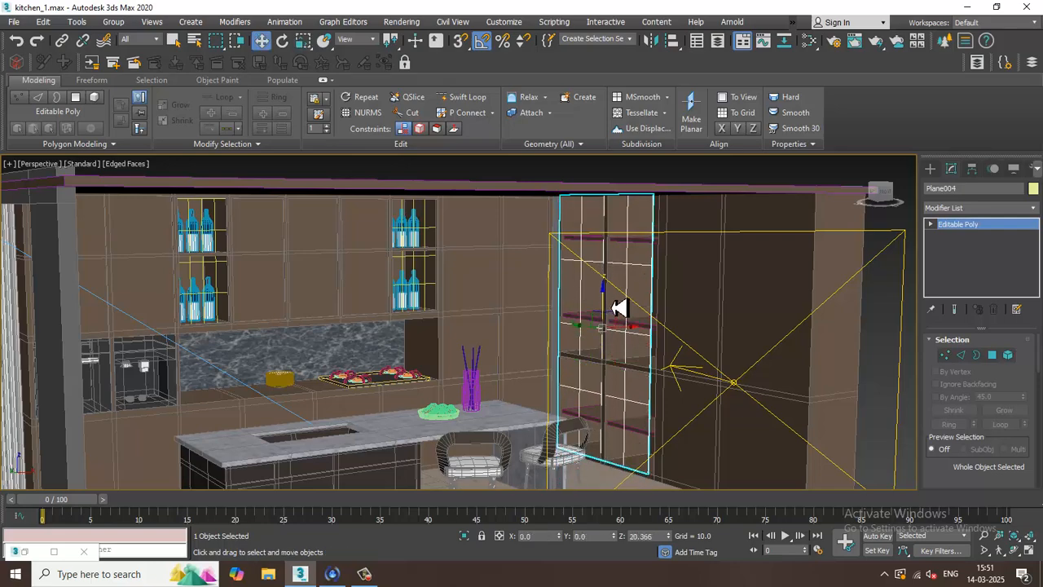
pyautogui.scroll(5, 619, 308)
# Step: Fine-tune the copied plane's width and shift it to about Y 5.4 so it fits the shelving opening
pyautogui.press('r')
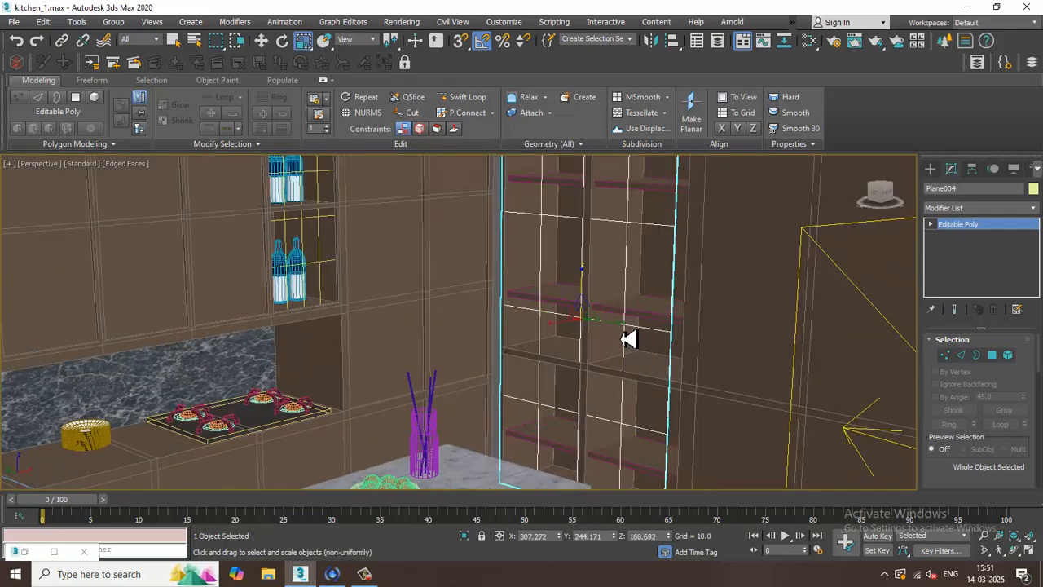
pyautogui.moveTo(627, 339); pyautogui.dragTo(577, 324)
pyautogui.press('w')
pyautogui.scroll(-5, 575, 342)
pyautogui.scroll(4, 624, 339)
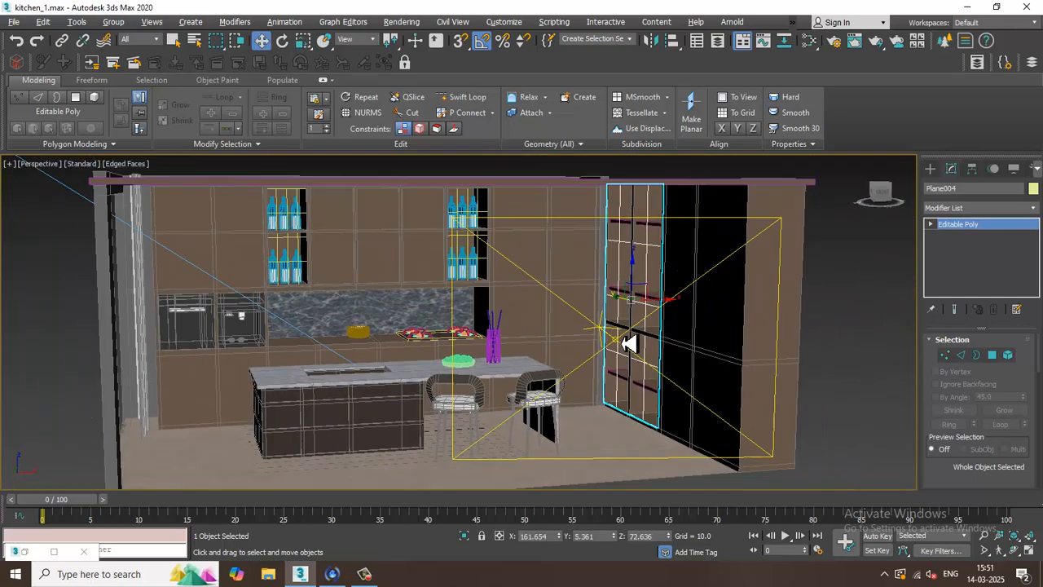
# Step: Frame the kitchen in the perspective view, test-render it with V-Ray, and close the render window
pyautogui.press('c')
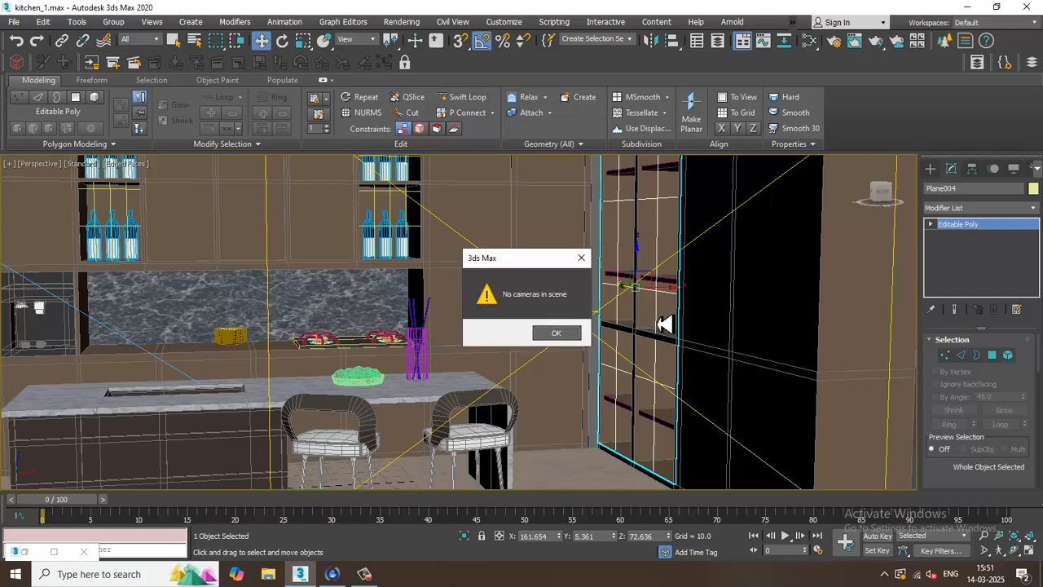
pyautogui.click(570, 334)
pyautogui.scroll(-5, 591, 408)
pyautogui.scroll(6, 569, 378)
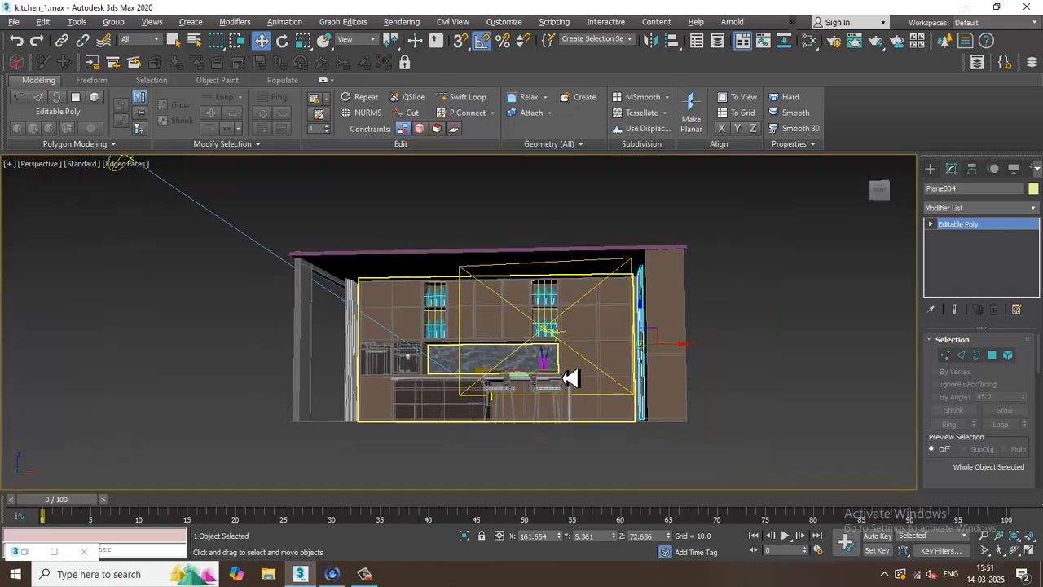
pyautogui.scroll(-5, 573, 384)
pyautogui.scroll(6, 571, 414)
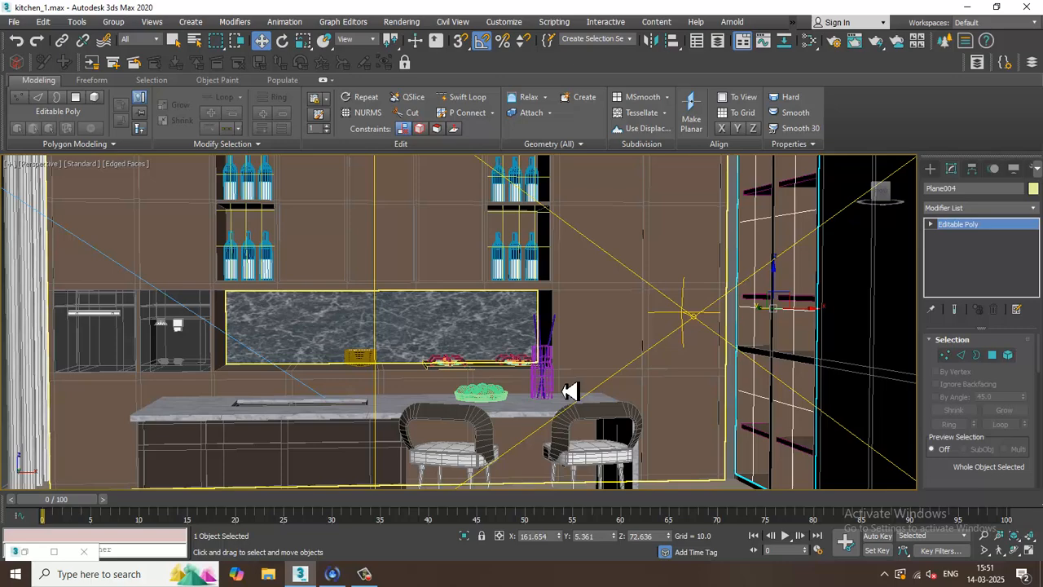
pyautogui.click(401, 21)
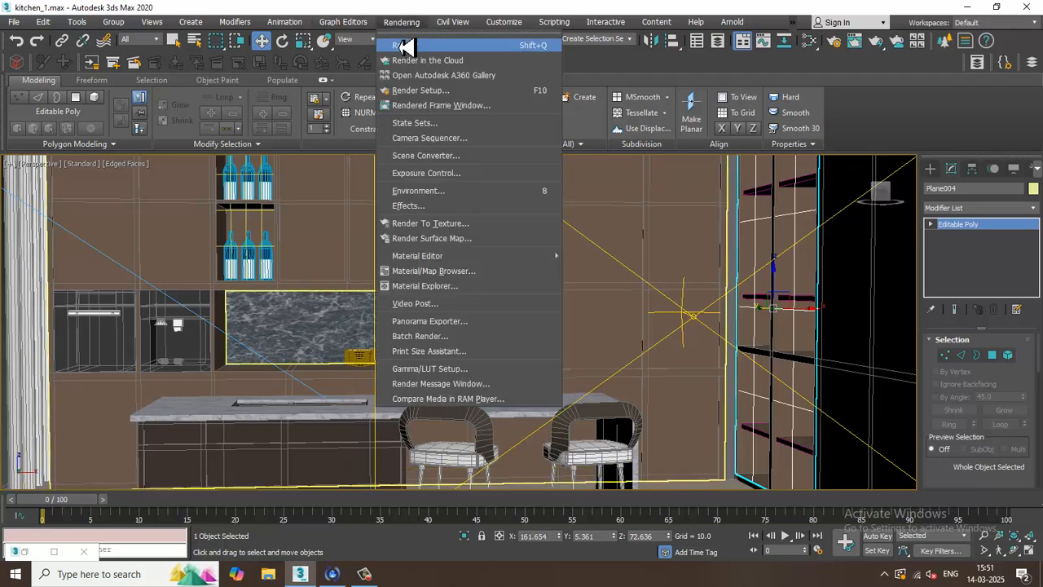
pyautogui.click(407, 49)
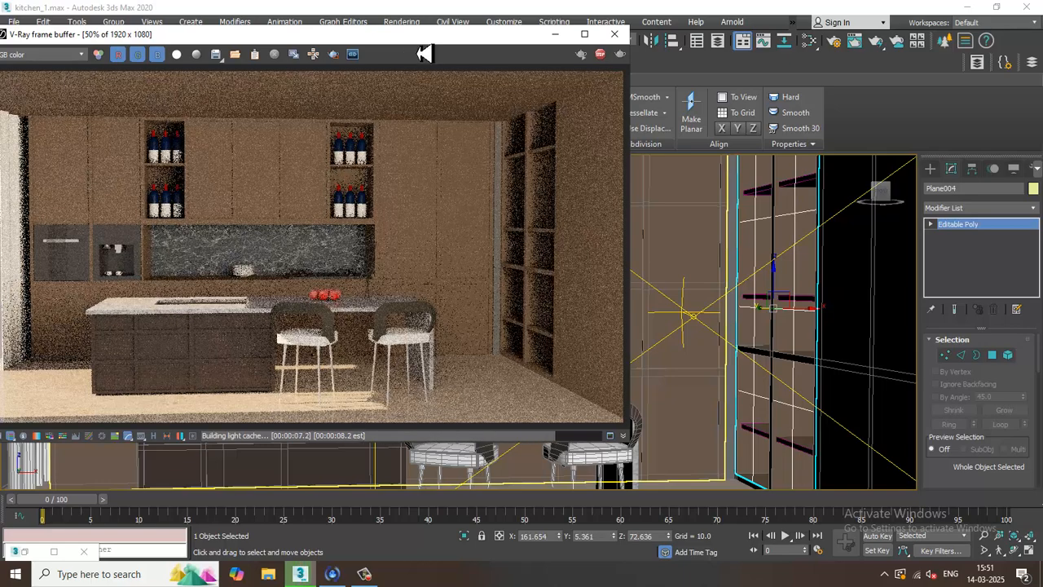
pyautogui.click(615, 34)
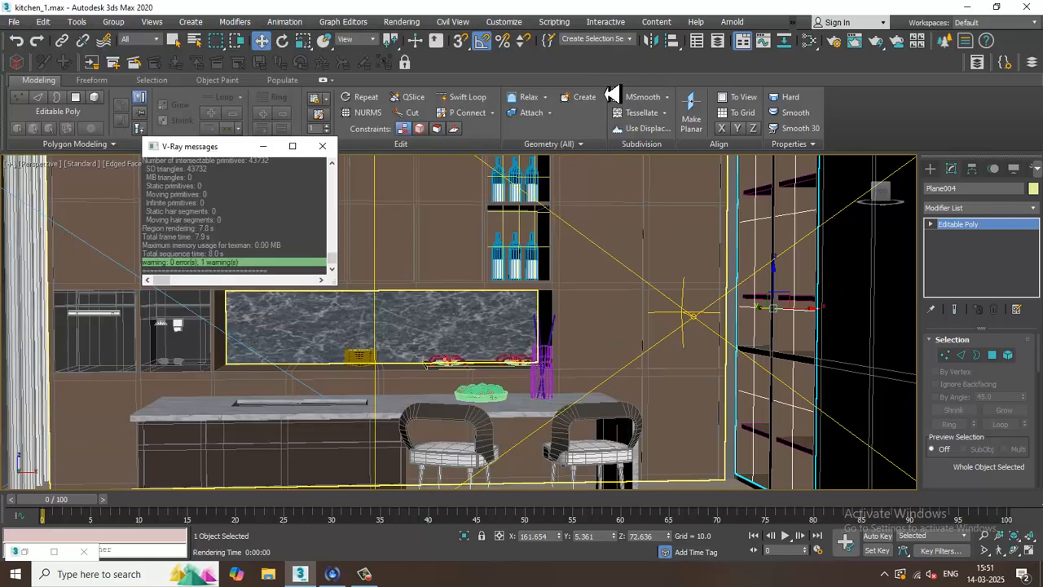
# Step: Try a small AutoGrid sphere of about 1.2 radius as a knob on the upper cabinet door beside the curtain
pyautogui.scroll(-6, 407, 310)
pyautogui.keyDown('alt'); pyautogui.moveTo(396, 282); pyautogui.dragTo(557, 337, button='middle'); pyautogui.keyUp('alt')
pyautogui.scroll(8, 540, 329)
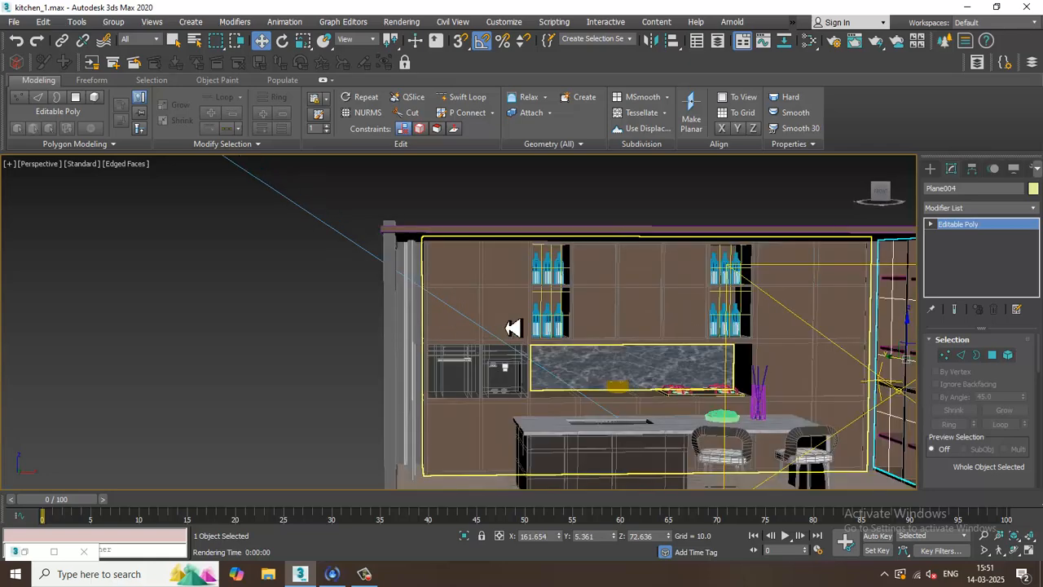
pyautogui.click(491, 308)
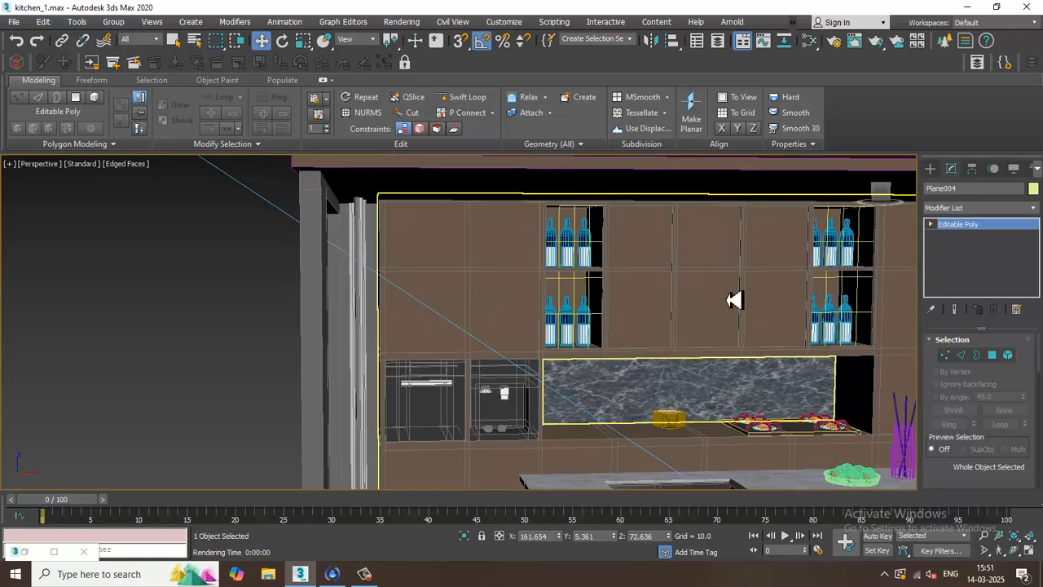
pyautogui.click(943, 169)
pyautogui.click(931, 186)
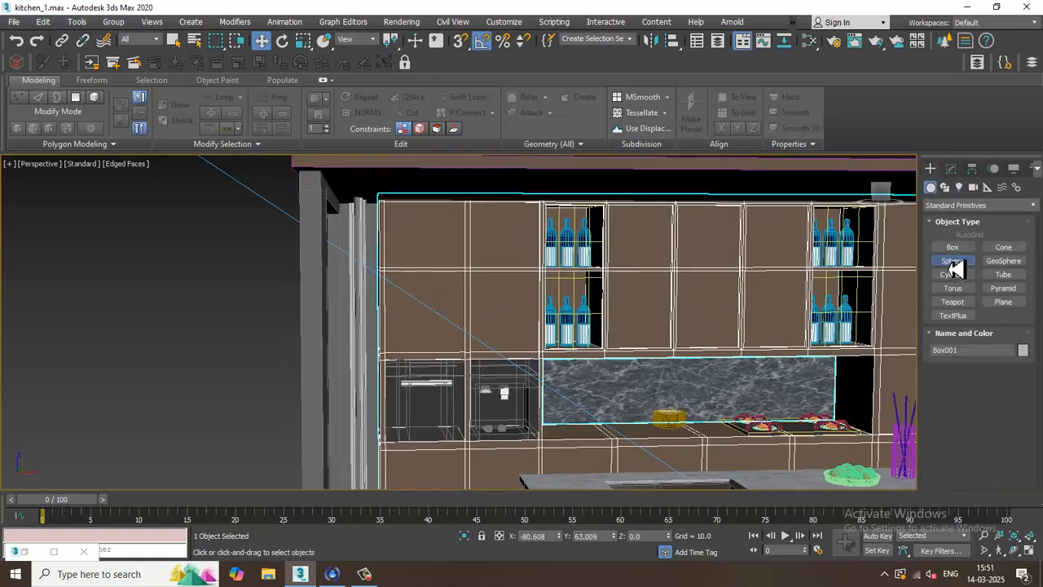
pyautogui.click(951, 261)
pyautogui.scroll(5, 513, 300)
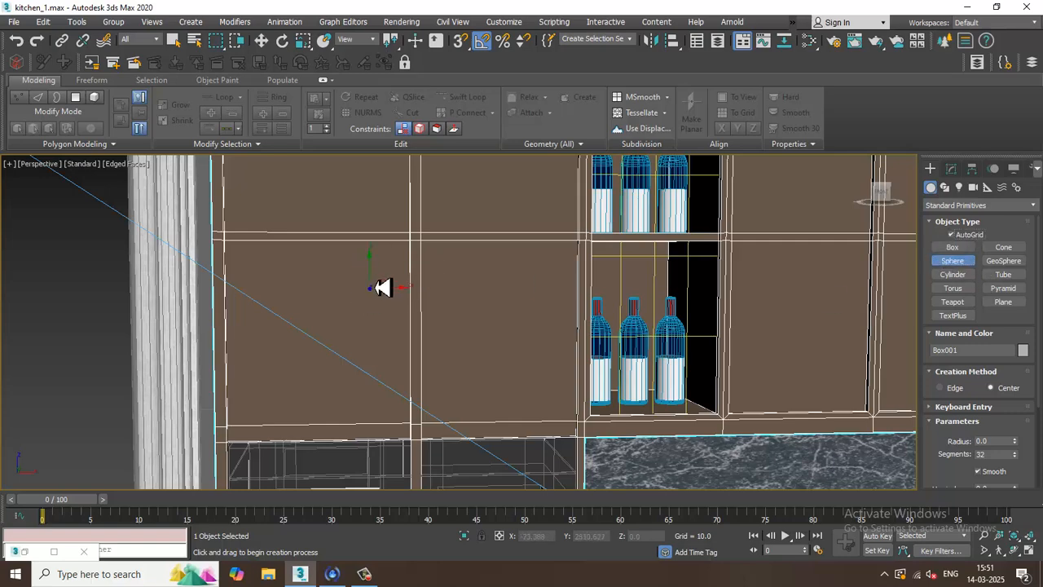
pyautogui.moveTo(393, 271); pyautogui.dragTo(399, 277)
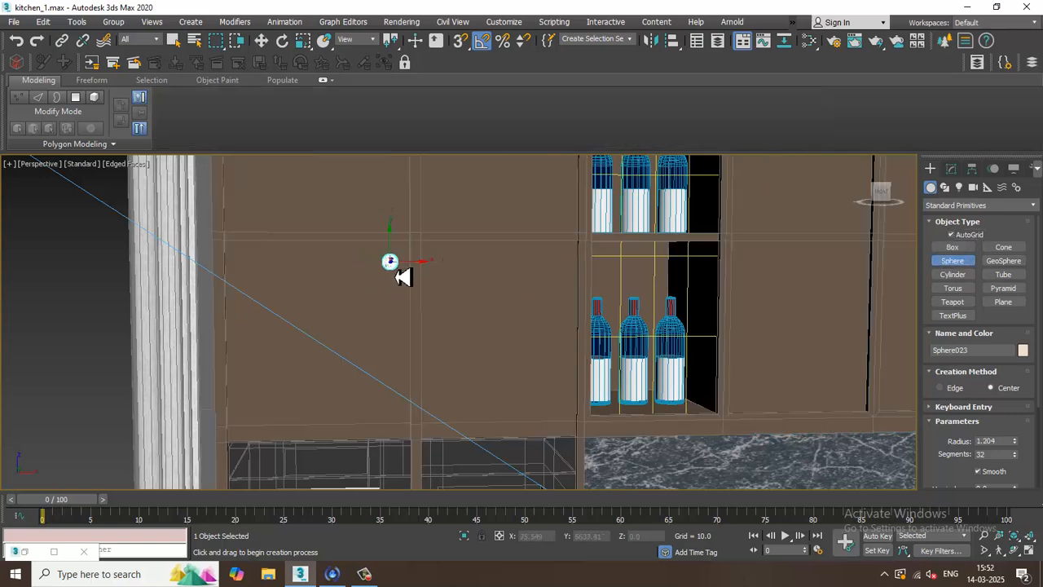
pyautogui.rightClick(404, 278)
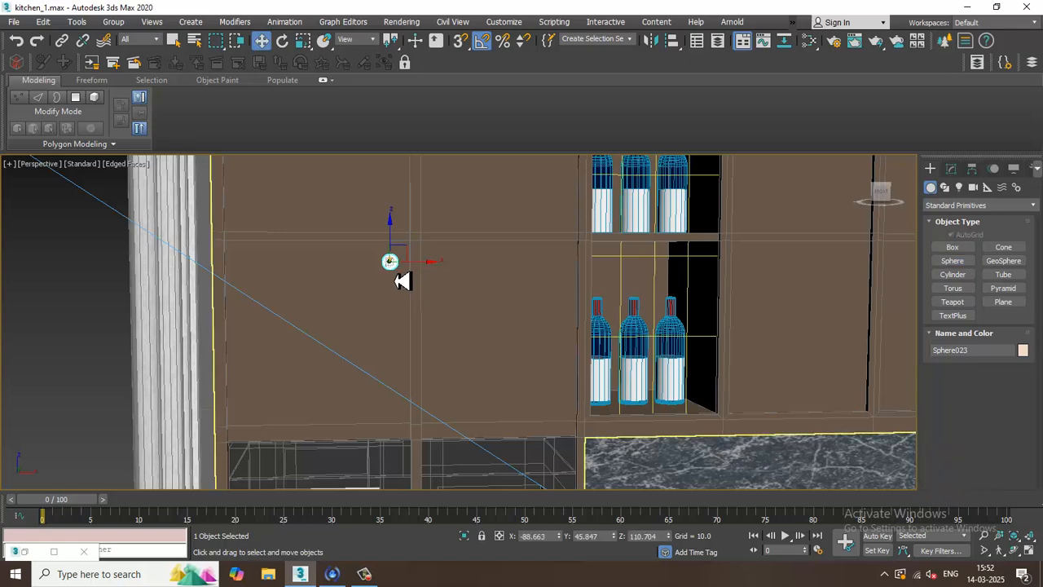
# Step: Draw an open C-shaped handle profile with the Line tool in the Left view, about 11 units tall with two short legs
pyautogui.click(946, 187)
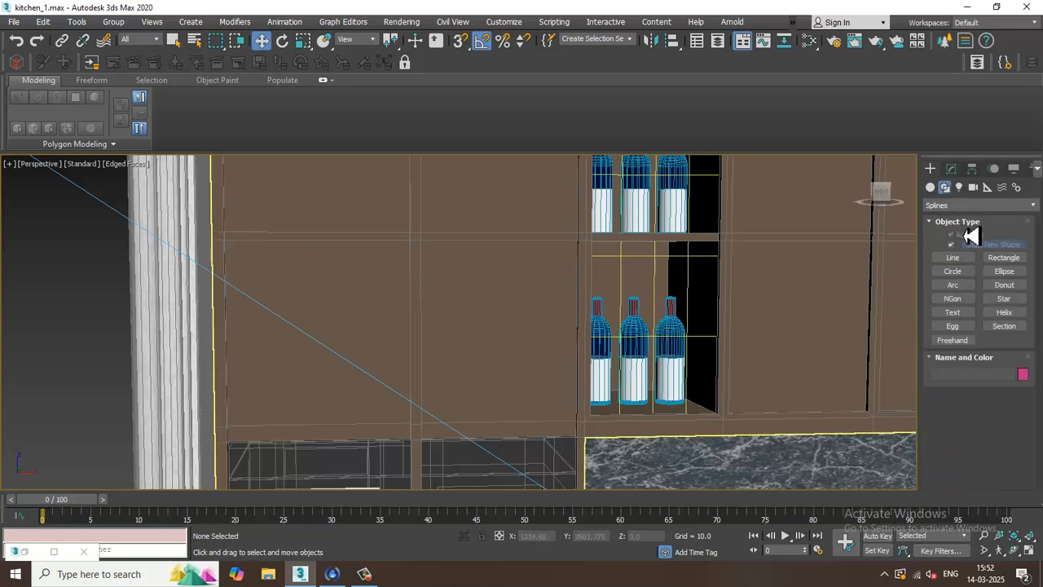
pyautogui.click(952, 258)
pyautogui.hotkey('alt', 'w')
pyautogui.moveTo(708, 239); pyautogui.dragTo(658, 240, button='middle')
pyautogui.moveTo(403, 394); pyautogui.dragTo(383, 394, button='middle')
pyautogui.hotkey('alt', 'w')
pyautogui.moveTo(355, 323); pyautogui.dragTo(419, 378, button='middle')
pyautogui.scroll(4, 390, 331)
pyautogui.moveTo(390, 331); pyautogui.dragTo(506, 340, button='middle')
pyautogui.scroll(2, 392, 340)
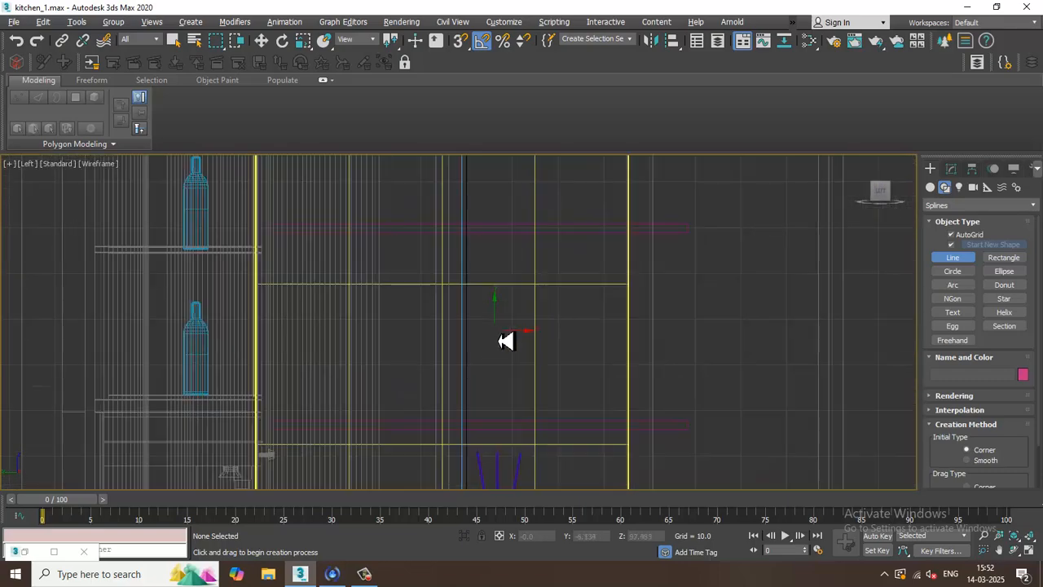
pyautogui.click(488, 314)
pyautogui.click(502, 314)
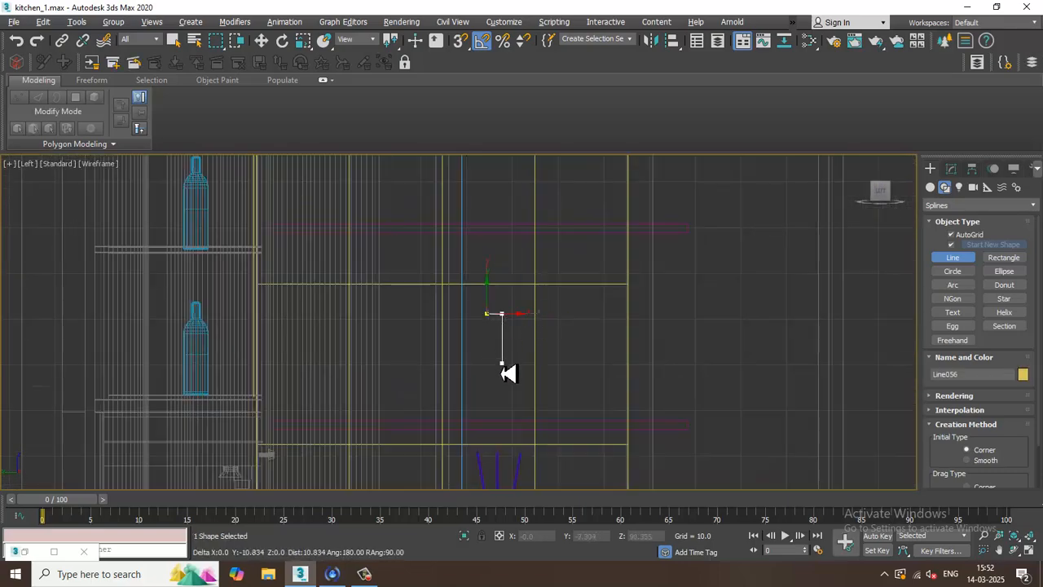
pyautogui.click(502, 367)
pyautogui.click(489, 366)
pyautogui.rightClick(489, 367)
pyautogui.rightClick(489, 368)
# Step: Fillet the two outer corner vertices of the handle profile into rounded bends
pyautogui.scroll(4, 489, 292)
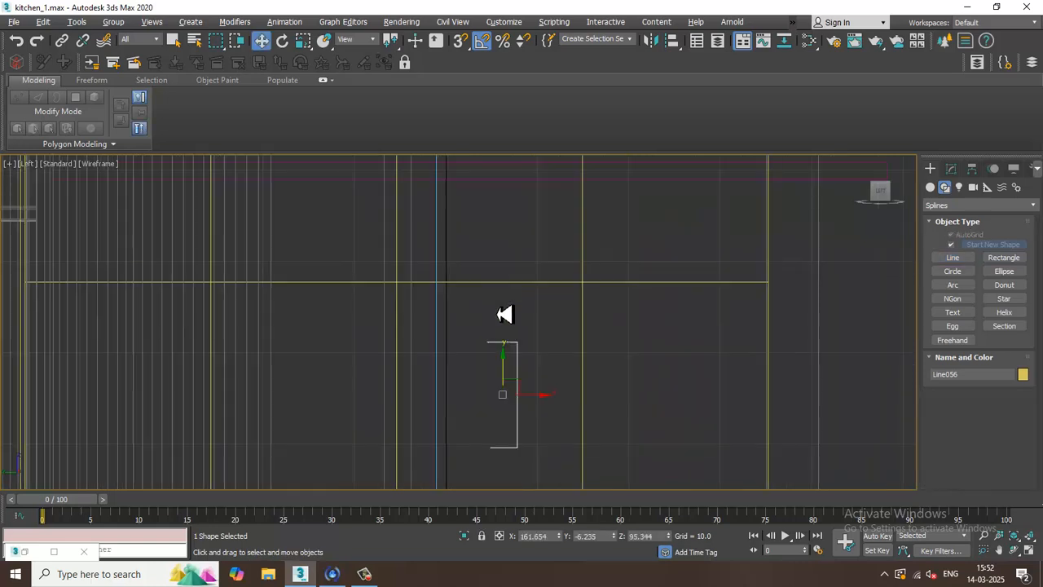
pyautogui.moveTo(496, 306); pyautogui.dragTo(520, 227, button='middle')
pyautogui.press('1')
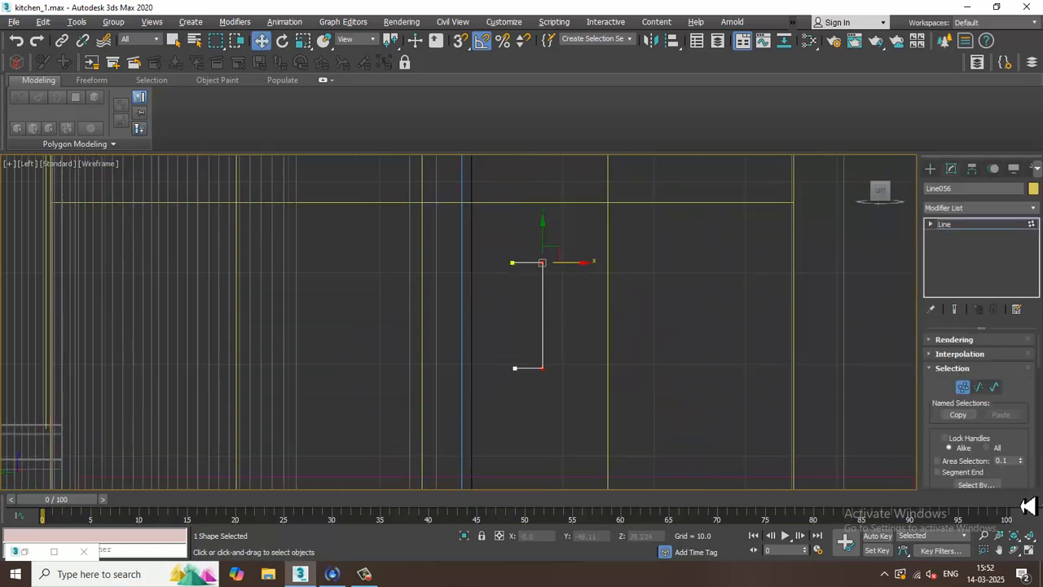
pyautogui.scroll(-10, 944, 413)
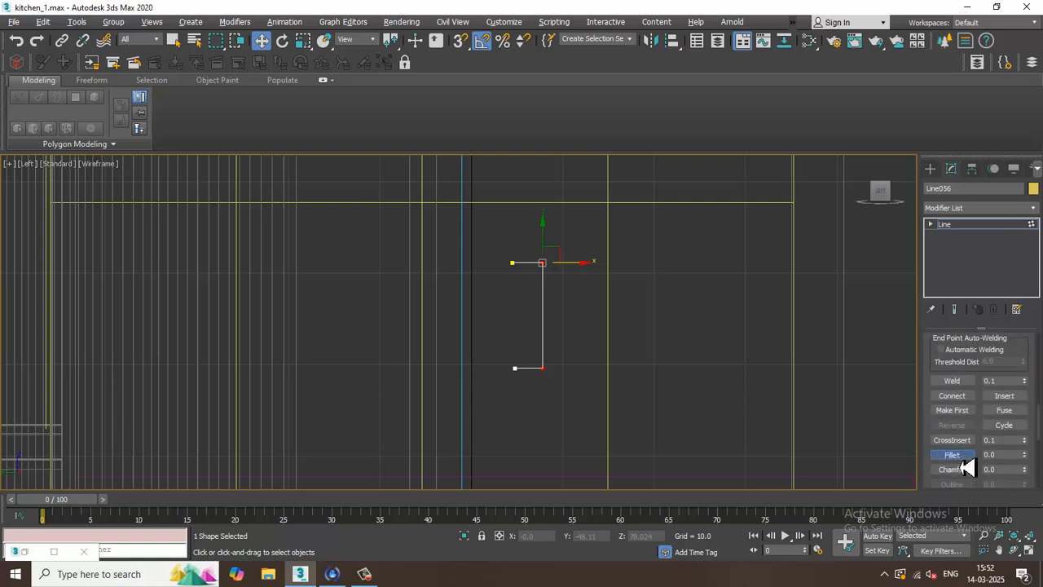
pyautogui.click(955, 454)
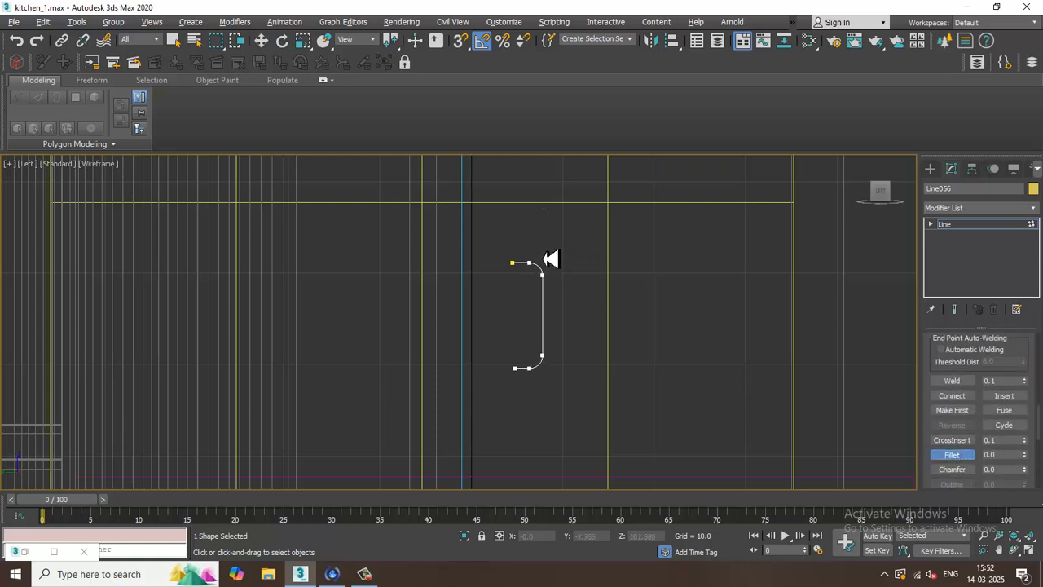
# Step: Enable the handle spline's thickness in the viewport with a rectangular section about 2.52 in length and 0.78 in width
pyautogui.moveTo(1033, 352); pyautogui.dragTo(1035, 457)
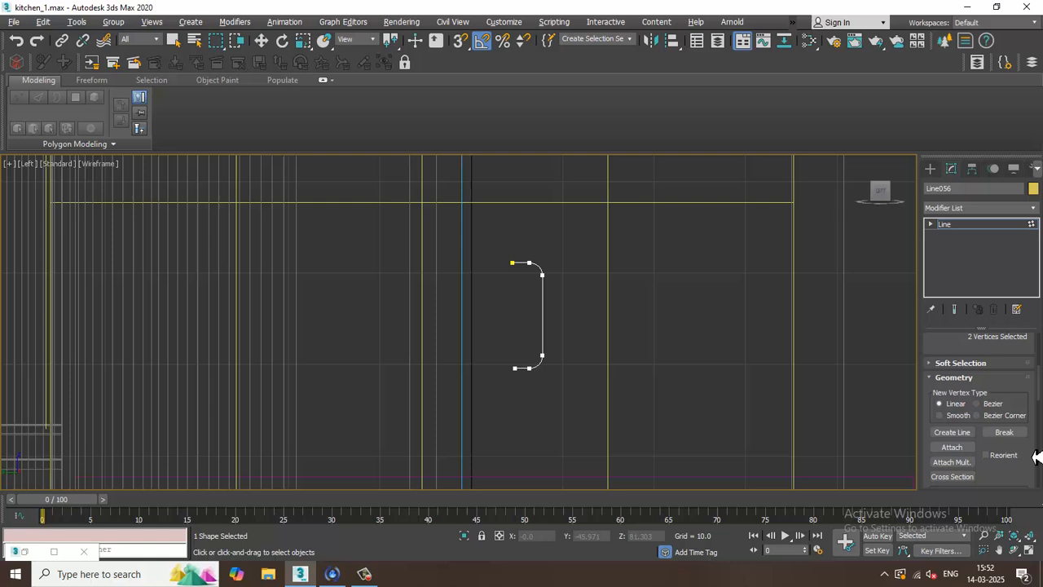
pyautogui.scroll(5, 933, 394)
pyautogui.click(938, 343)
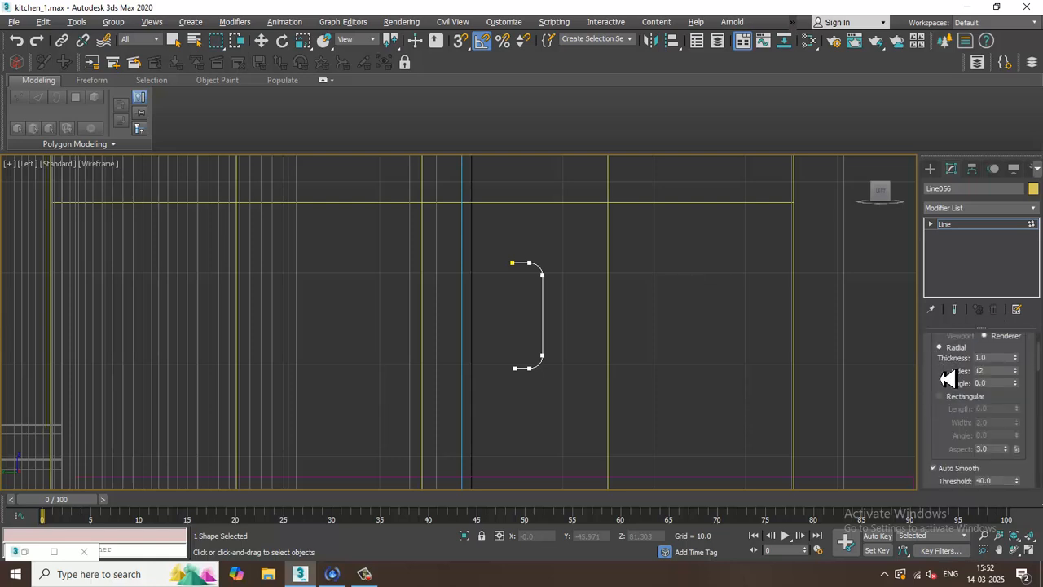
pyautogui.scroll(1, 950, 408)
pyautogui.click(944, 414)
pyautogui.scroll(3, 946, 403)
pyautogui.click(947, 363)
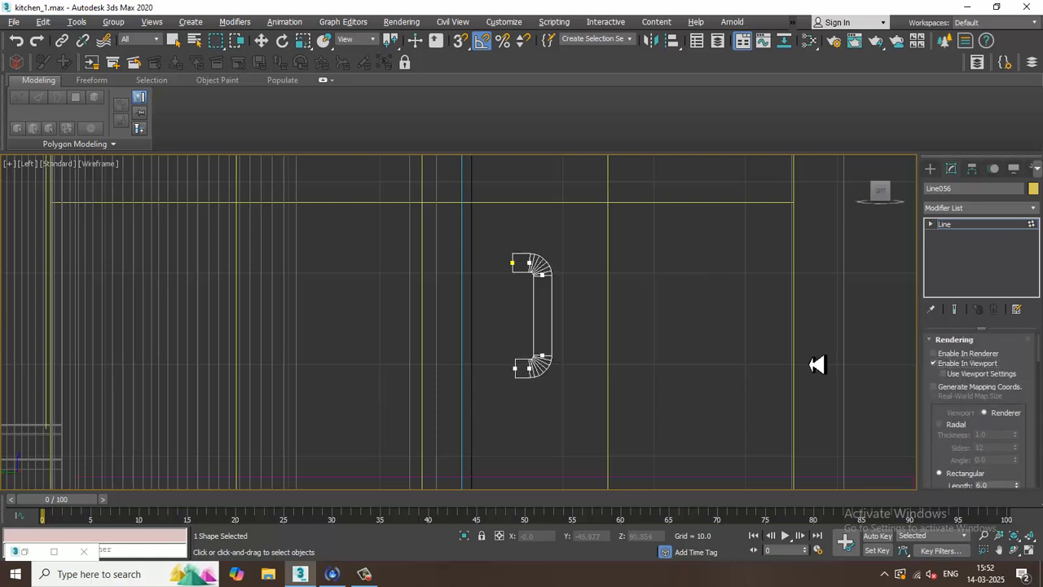
pyautogui.scroll(-1, 1022, 463)
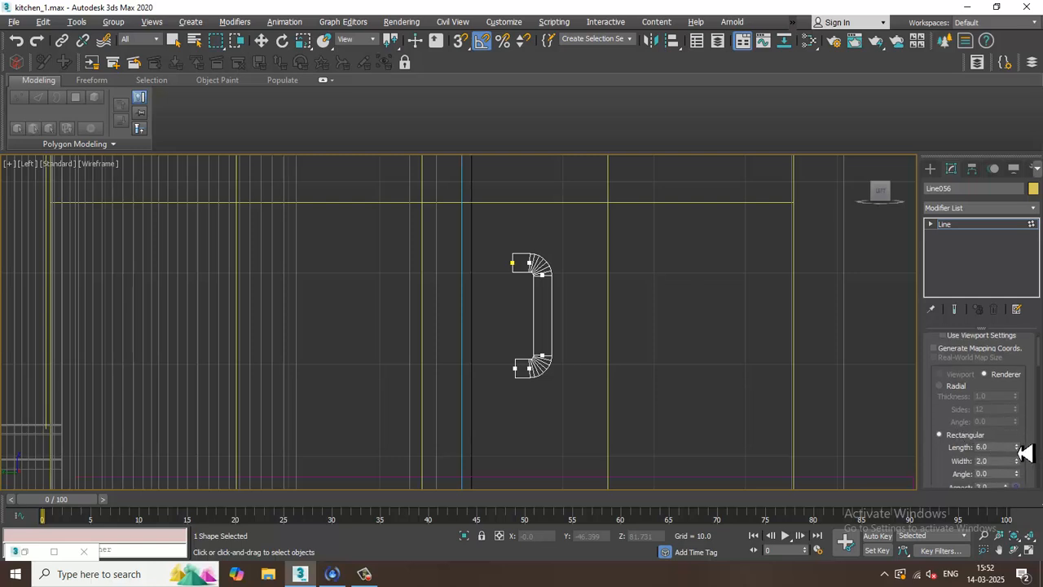
pyautogui.moveTo(1023, 473); pyautogui.dragTo(1031, 511)
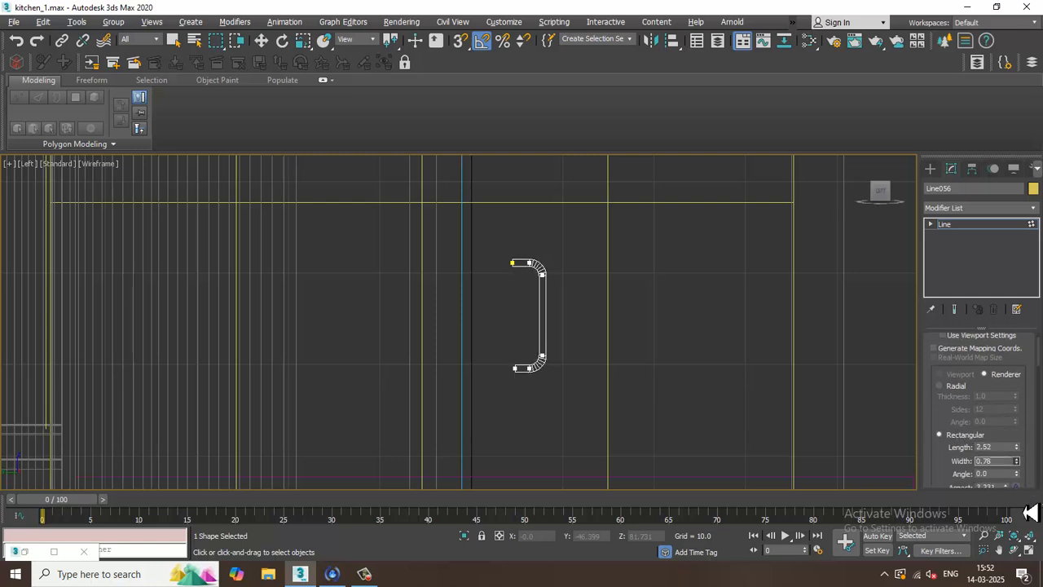
# Step: Check the handle in perspective and slim its rectangular section to about 0.93 in length and 0.76 in width
pyautogui.hotkey('alt', 'w')
pyautogui.middleClick(739, 421)
pyautogui.hotkey('alt', 'w')
pyautogui.scroll(-5, 679, 361)
pyautogui.keyDown('alt'); pyautogui.moveTo(635, 366); pyautogui.dragTo(659, 374, button='middle'); pyautogui.keyUp('alt')
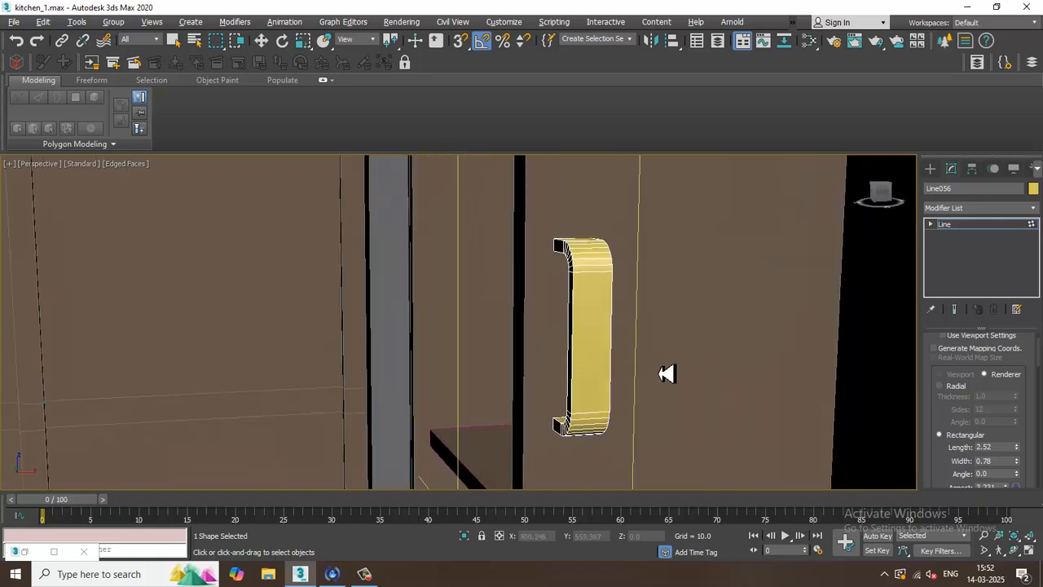
pyautogui.moveTo(1024, 459); pyautogui.dragTo(1027, 481)
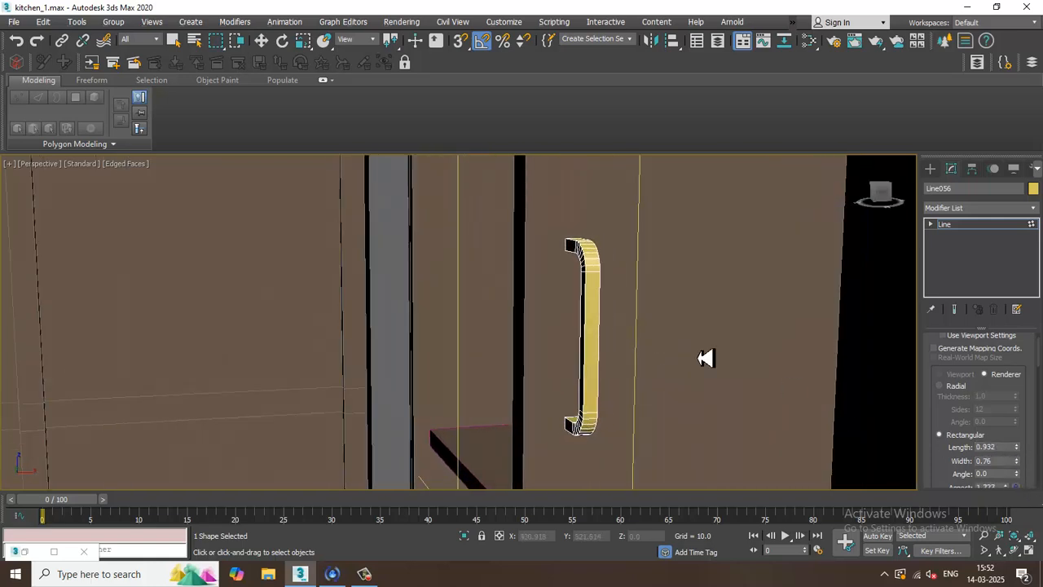
# Step: Leave vertex editing and convert the handle to an Editable Poly
pyautogui.click(978, 227)
pyautogui.rightClick(581, 272)
pyautogui.moveTo(668, 421)
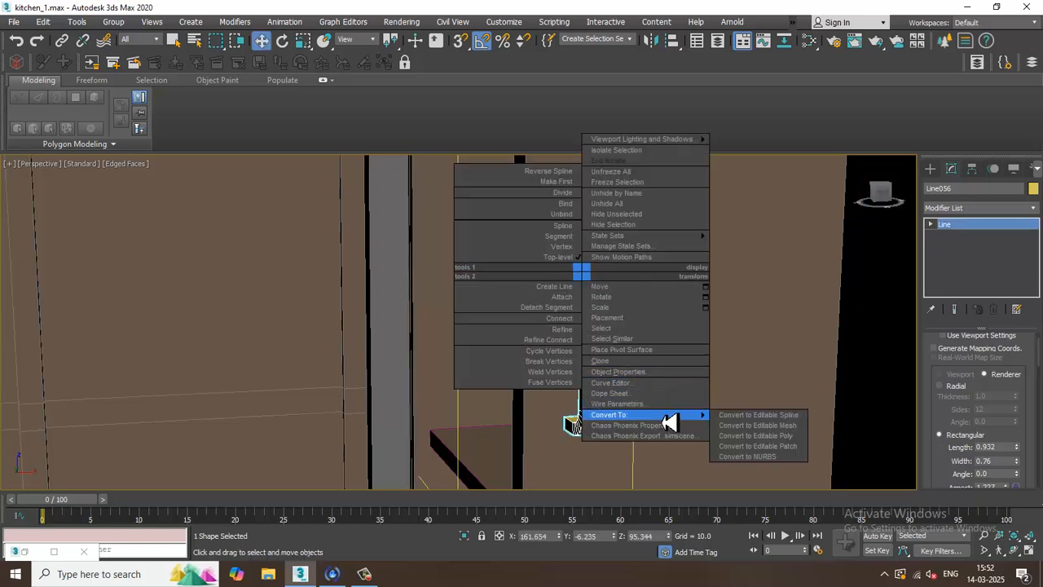
pyautogui.click(797, 436)
# Step: Move the handle onto the upper cabinet doors beside the curtain, to about X -76.2 and Y 45.7
pyautogui.scroll(-5, 608, 333)
pyautogui.keyDown('alt'); pyautogui.moveTo(608, 334); pyautogui.dragTo(605, 358, button='middle'); pyautogui.keyUp('alt')
pyautogui.scroll(-5, 626, 353)
pyautogui.moveTo(630, 335); pyautogui.dragTo(109, 366)
pyautogui.keyDown('alt'); pyautogui.moveTo(110, 366); pyautogui.dragTo(513, 386, button='middle'); pyautogui.keyUp('alt')
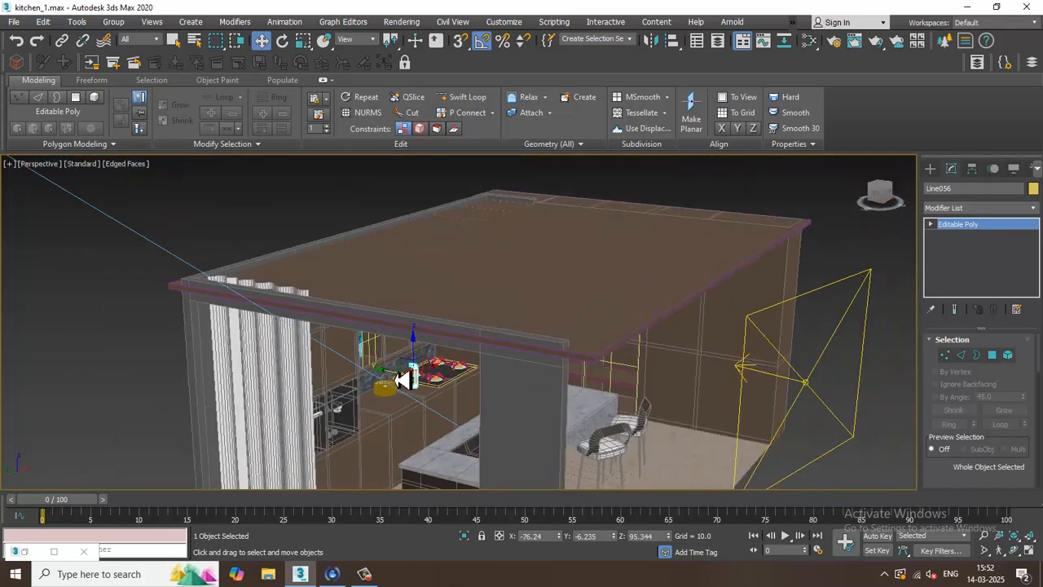
pyautogui.scroll(6, 359, 371)
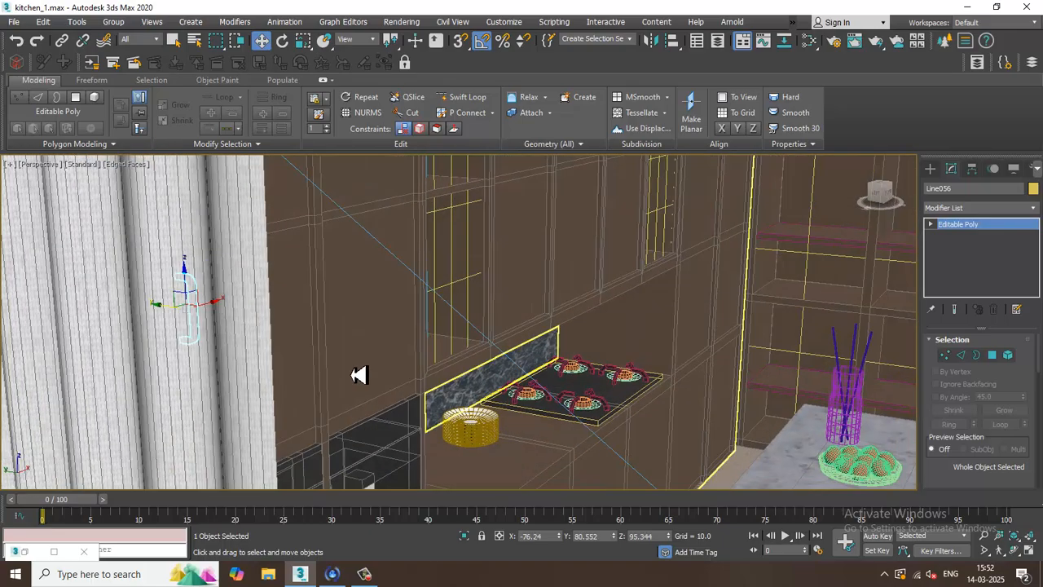
pyautogui.moveTo(183, 326); pyautogui.dragTo(330, 352)
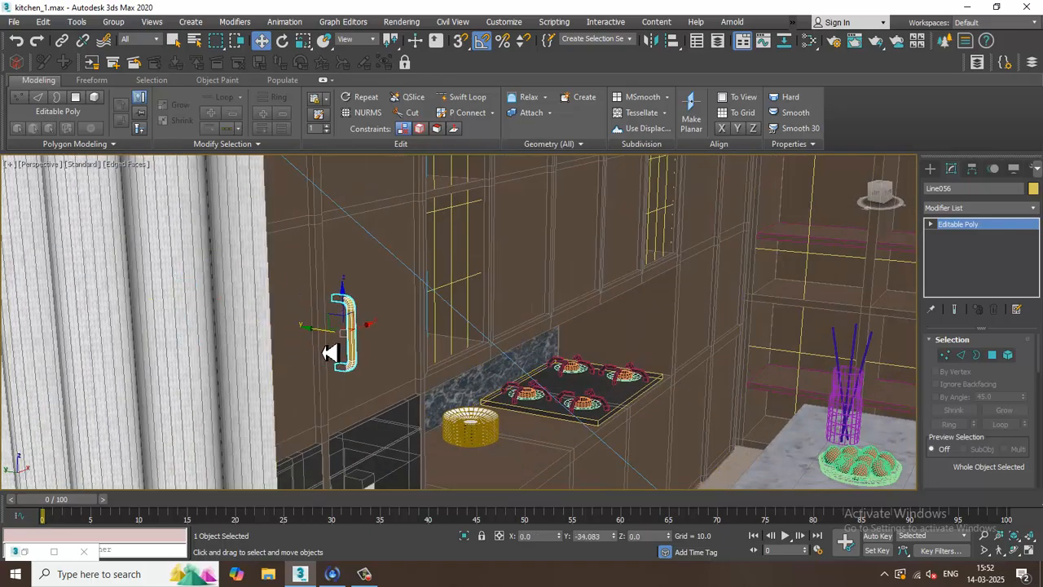
# Step: Scale the handle down uniformly and raise it to about Z 114.6, over the joint between the upper door rows
pyautogui.keyDown('alt'); pyautogui.moveTo(338, 349); pyautogui.dragTo(366, 356, button='middle'); pyautogui.keyUp('alt')
pyautogui.press('r')
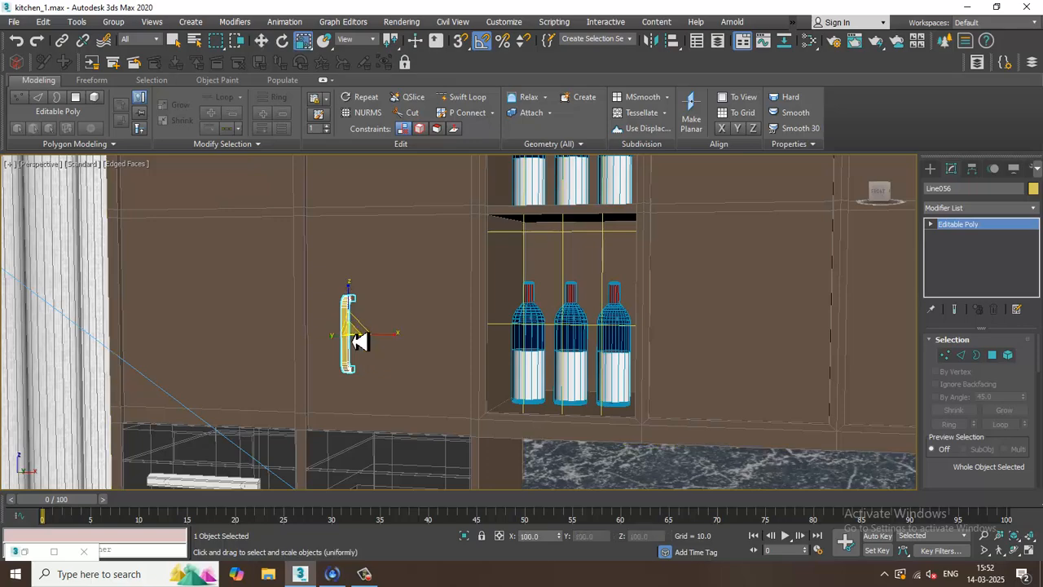
pyautogui.moveTo(360, 340); pyautogui.dragTo(384, 378)
pyautogui.press('w')
pyautogui.moveTo(384, 359); pyautogui.dragTo(449, 379, button='middle')
pyautogui.moveTo(449, 379); pyautogui.dragTo(449, 268)
# Step: Shift the handle closer to the vertical door seam and copy it across the seam to about X -87.9
pyautogui.scroll(5, 466, 273)
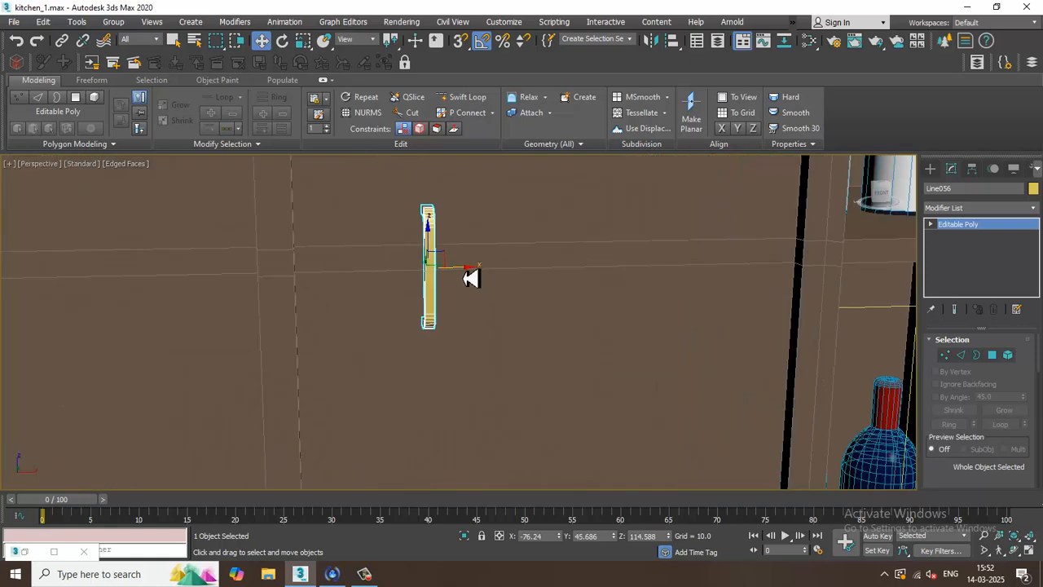
pyautogui.moveTo(471, 278)
pyautogui.mouseDown()
pyautogui.moveTo(233, 277)
pyautogui.moveTo(247, 277)
pyautogui.mouseUp()
pyautogui.click(526, 343)
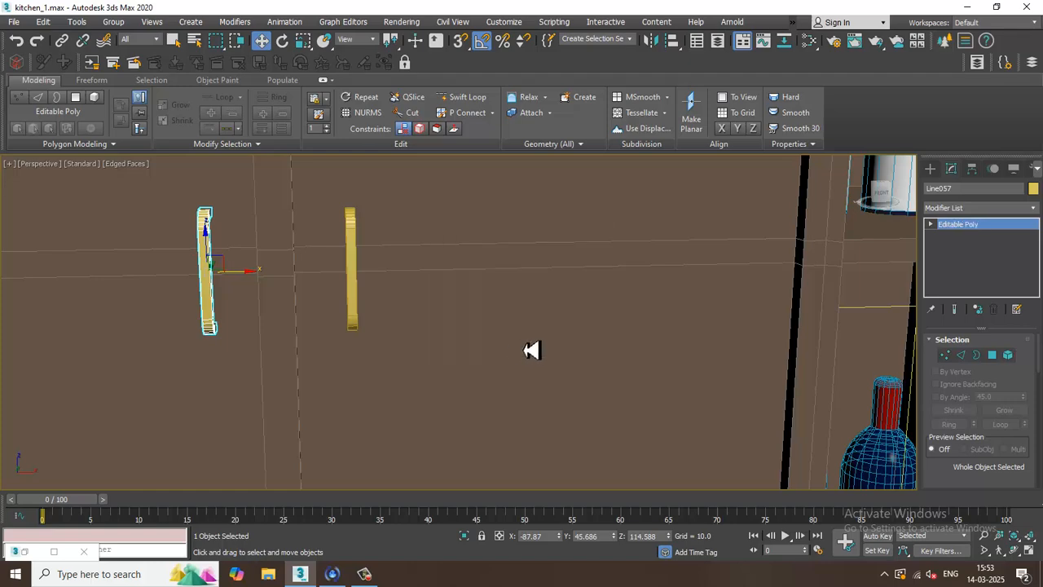
# Step: Nudge the original handle about 0.4 units along X toward the vertical door seam
pyautogui.scroll(-8, 538, 310)
pyautogui.scroll(1, 510, 322)
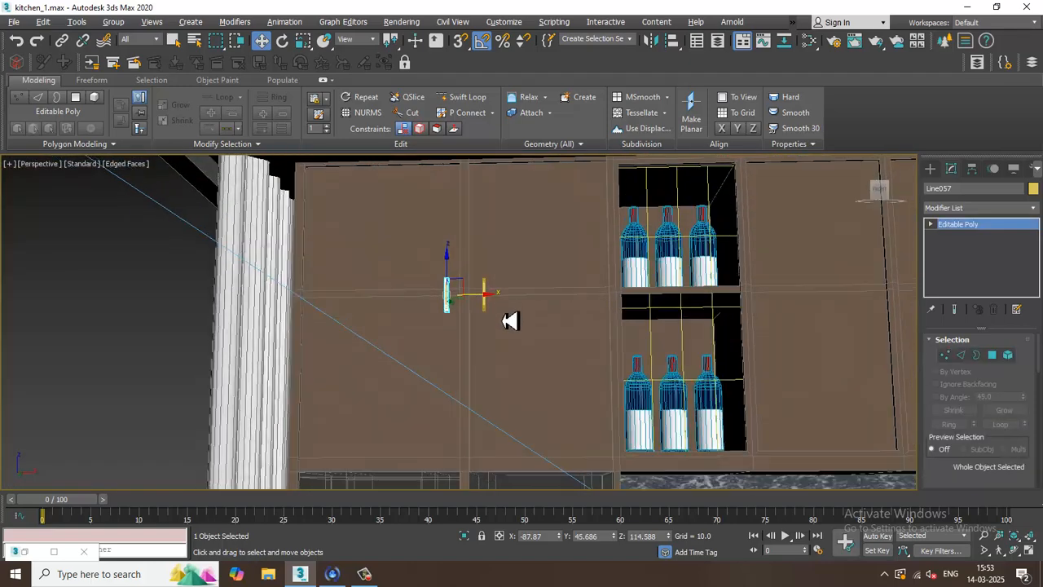
pyautogui.click(485, 304)
pyautogui.moveTo(519, 299); pyautogui.dragTo(530, 304)
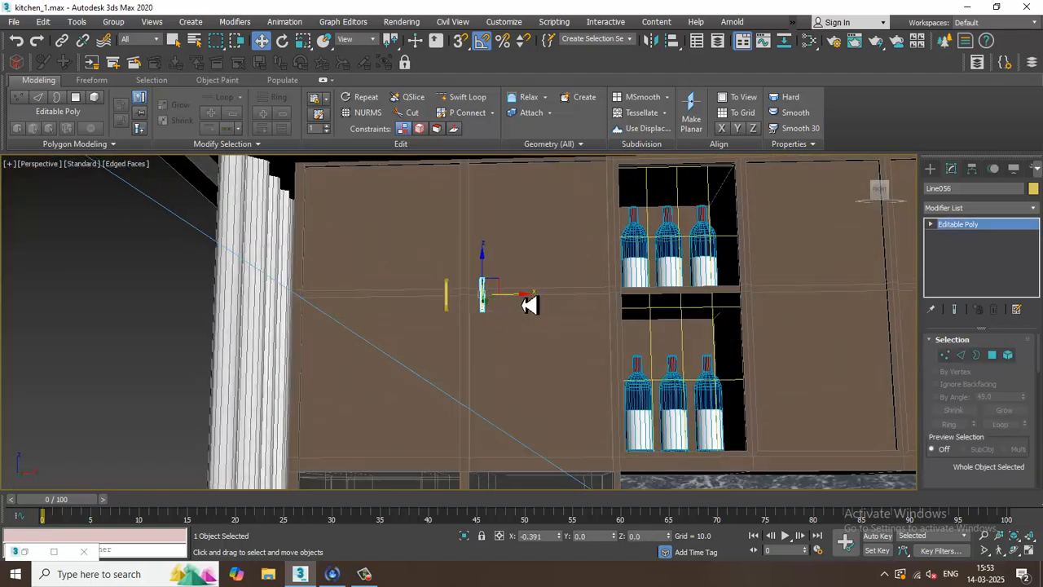
# Step: Select both handles and add a new VRayMtl in an empty area of the material graph, with its parameters open
pyautogui.keyDown('ctrl'); pyautogui.click(447, 307); pyautogui.keyUp('ctrl')
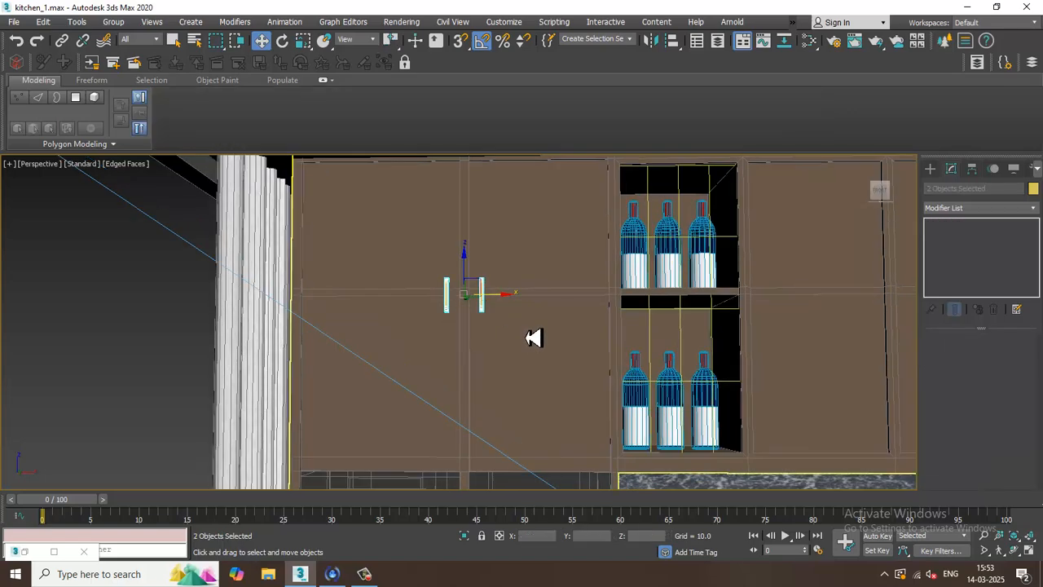
pyautogui.press('m')
pyautogui.moveTo(607, 216); pyautogui.dragTo(576, 393, button='middle')
pyautogui.moveTo(624, 306); pyautogui.dragTo(646, 580, button='middle')
pyautogui.moveTo(635, 253); pyautogui.dragTo(612, 491, button='middle')
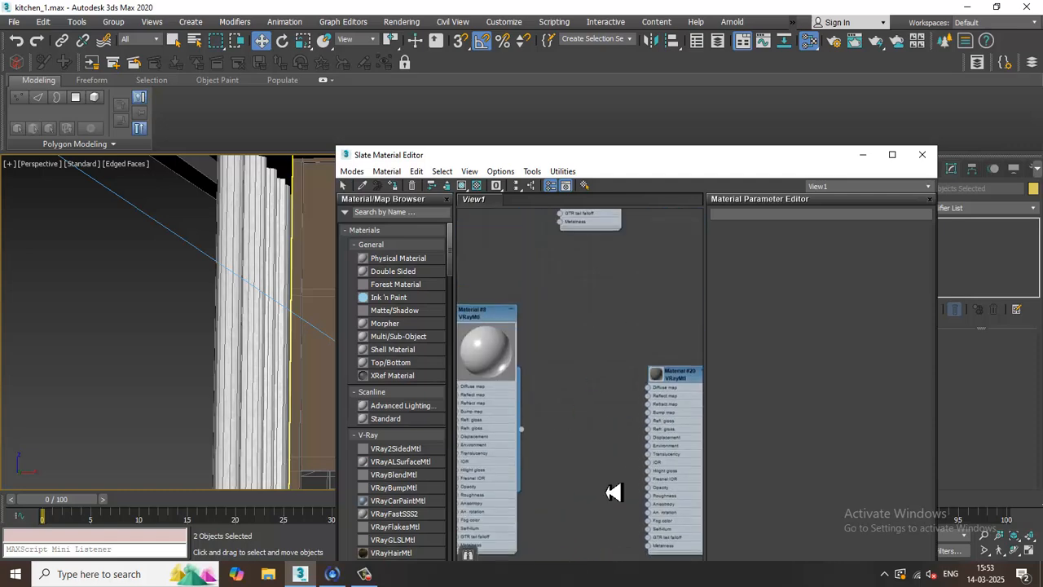
pyautogui.moveTo(605, 282); pyautogui.dragTo(626, 509, button='middle')
pyautogui.moveTo(621, 271); pyautogui.dragTo(619, 499, button='middle')
pyautogui.moveTo(617, 348); pyautogui.dragTo(615, 497, button='middle')
pyautogui.moveTo(632, 363); pyautogui.dragTo(617, 489, button='middle')
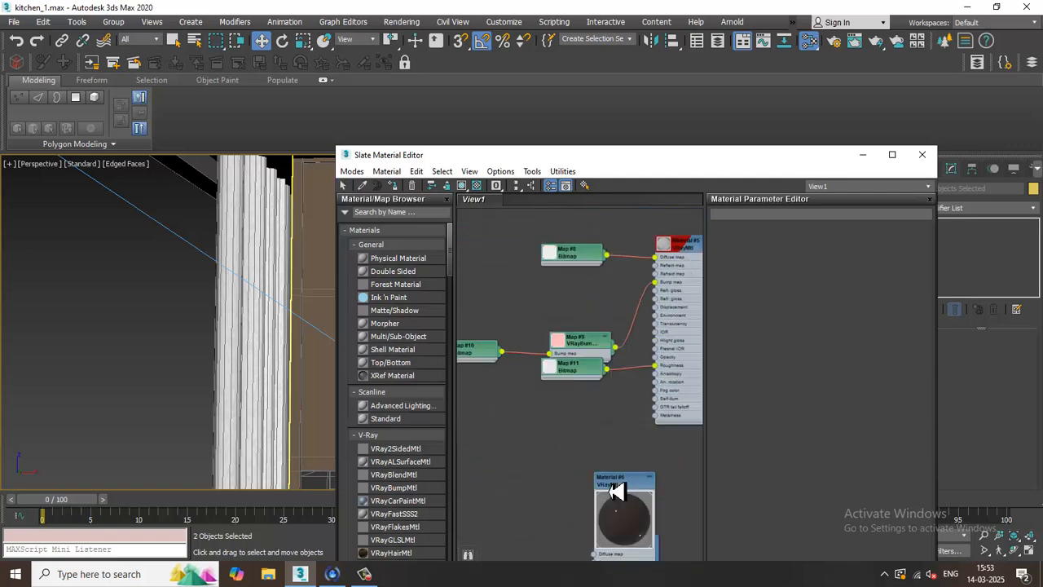
pyautogui.moveTo(639, 280); pyautogui.dragTo(616, 420, button='middle')
pyautogui.moveTo(637, 218); pyautogui.dragTo(638, 385, button='middle')
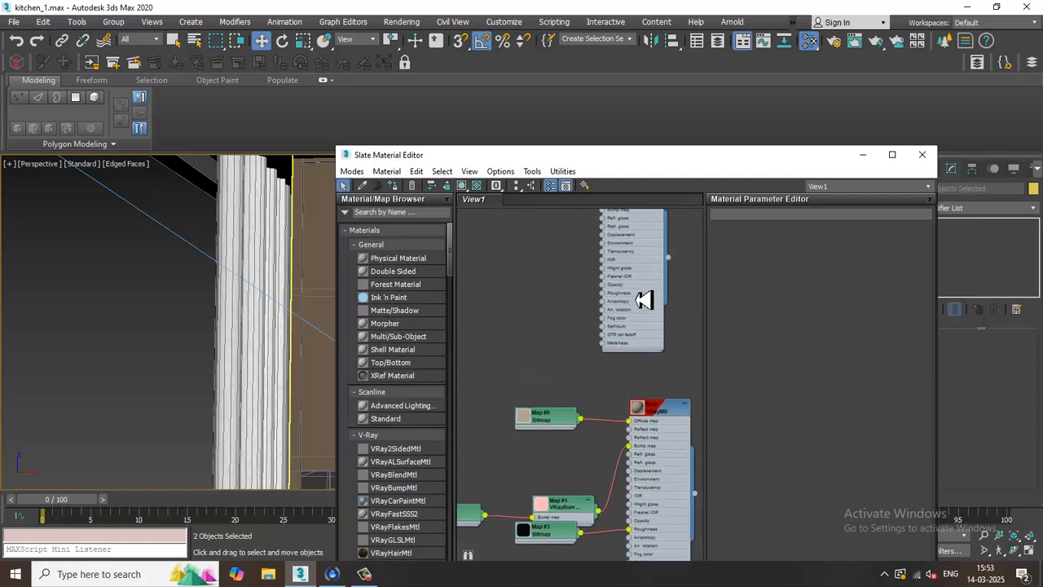
pyautogui.moveTo(652, 298); pyautogui.dragTo(626, 456, button='middle')
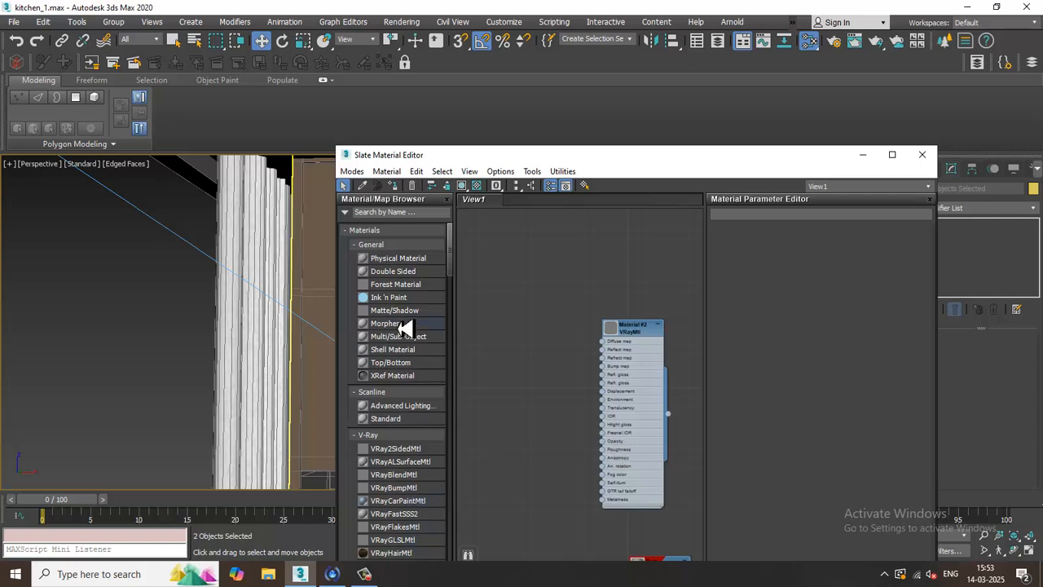
pyautogui.scroll(-4, 416, 423)
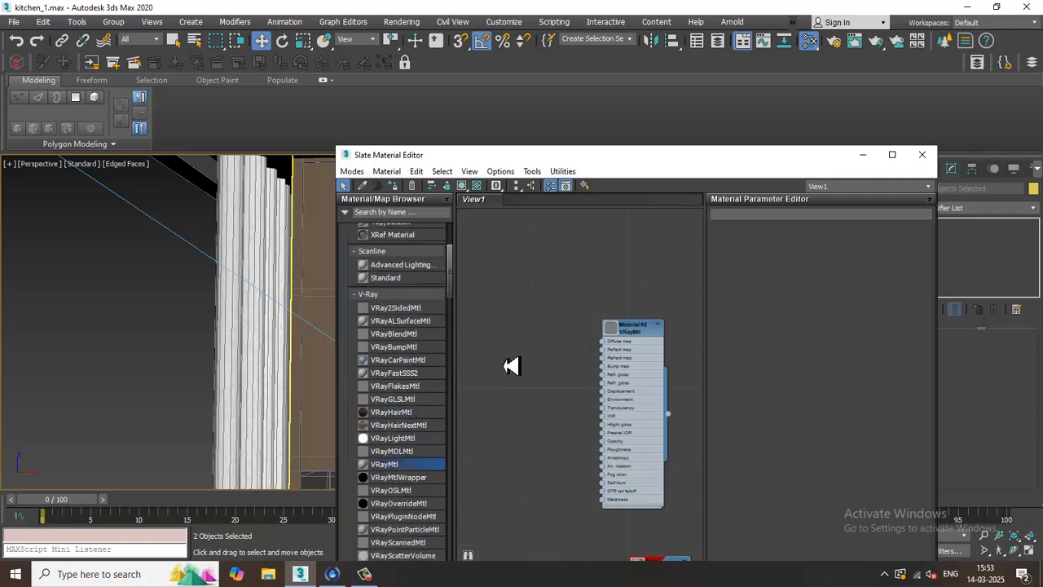
pyautogui.moveTo(511, 365); pyautogui.dragTo(532, 329)
pyautogui.doubleClick(507, 325)
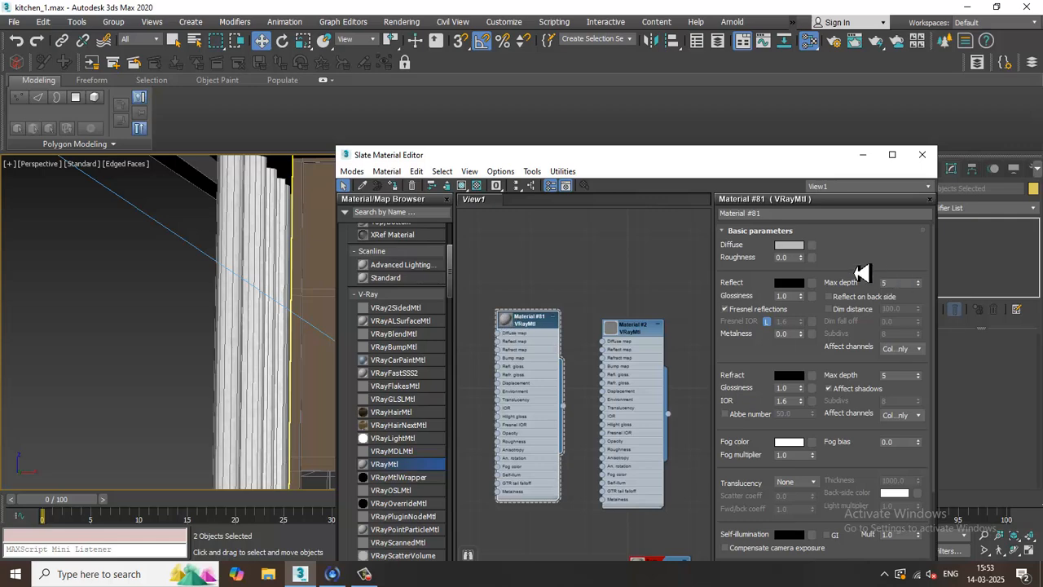
# Step: Set the new material's diffuse and reflection colours to white and its Fresnel IOR to 29.29
pyautogui.click(790, 245)
pyautogui.moveTo(396, 144); pyautogui.dragTo(396, 184)
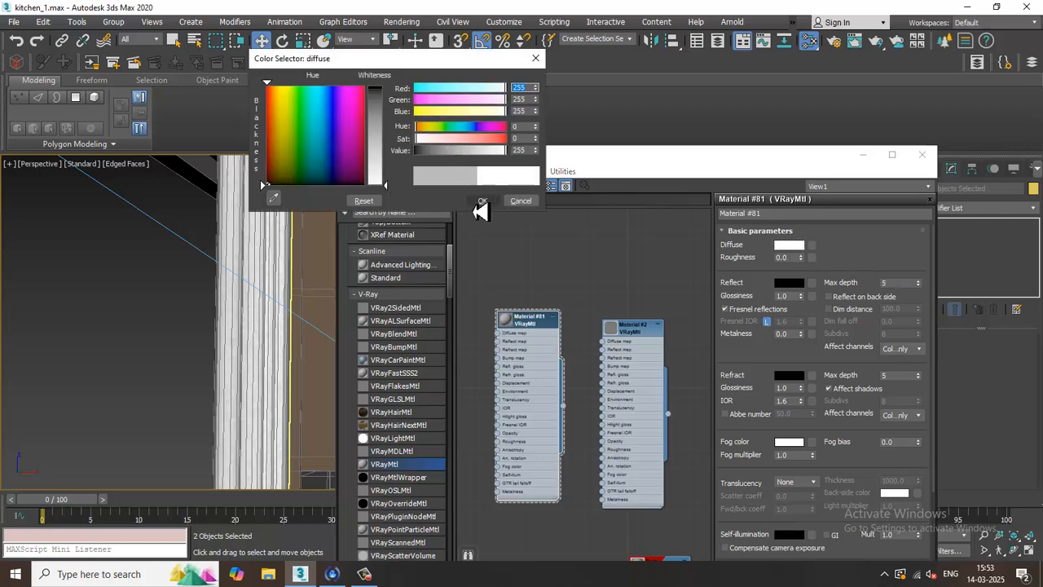
pyautogui.click(483, 200)
pyautogui.click(789, 284)
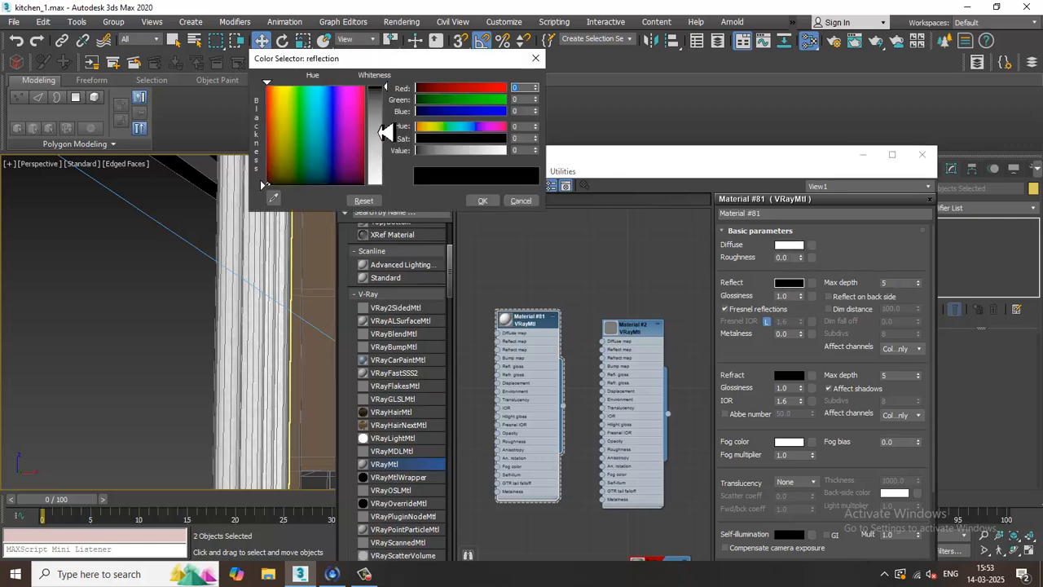
pyautogui.moveTo(385, 133); pyautogui.dragTo(385, 184)
pyautogui.click(482, 200)
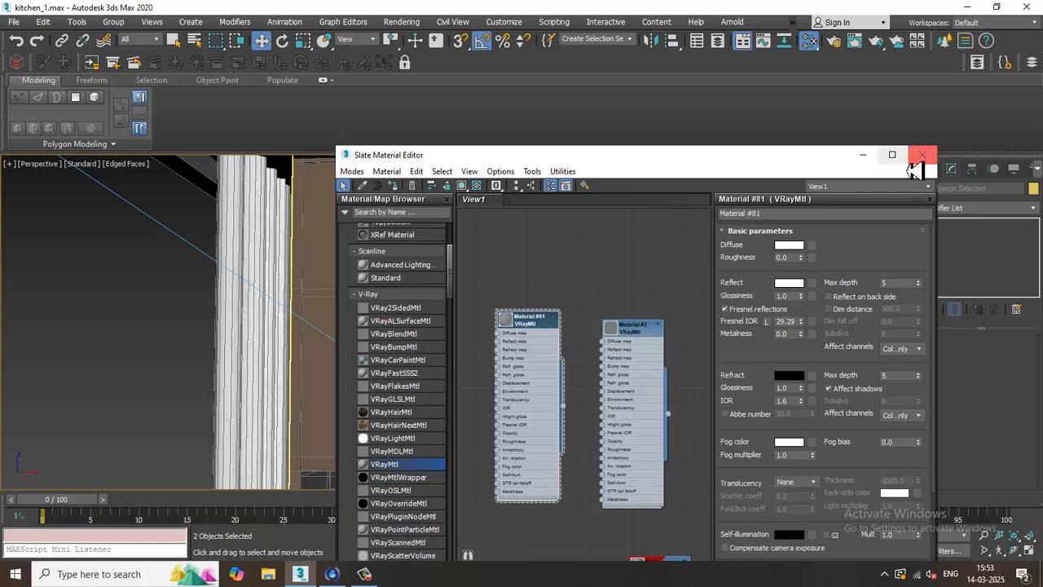
pyautogui.click(864, 156)
# Step: Copy the handle pair about 83.5 units along X, across the door seam right of the first bottle shelf
pyautogui.scroll(-5, 559, 318)
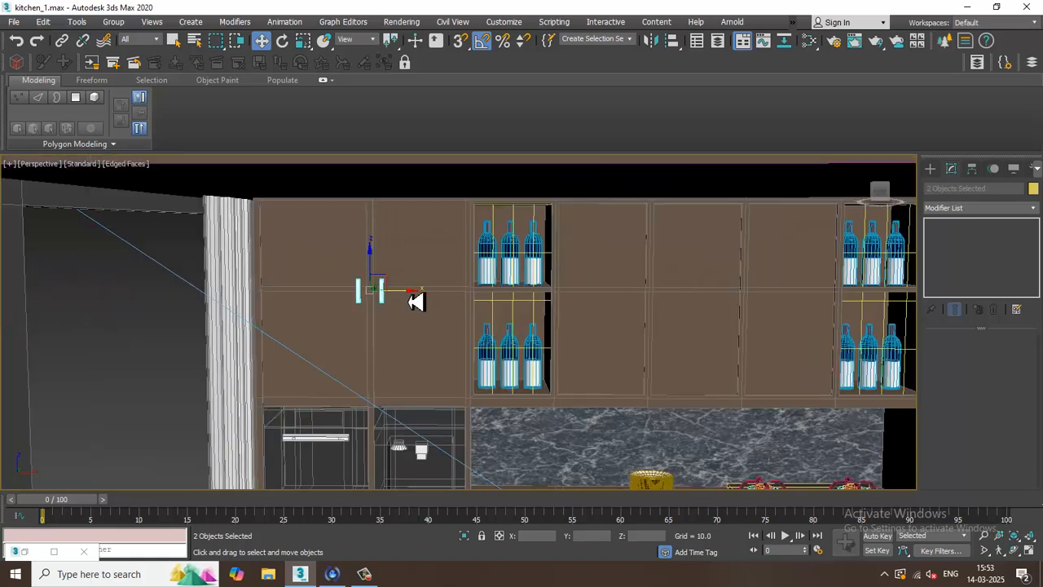
pyautogui.moveTo(416, 302); pyautogui.dragTo(690, 354)
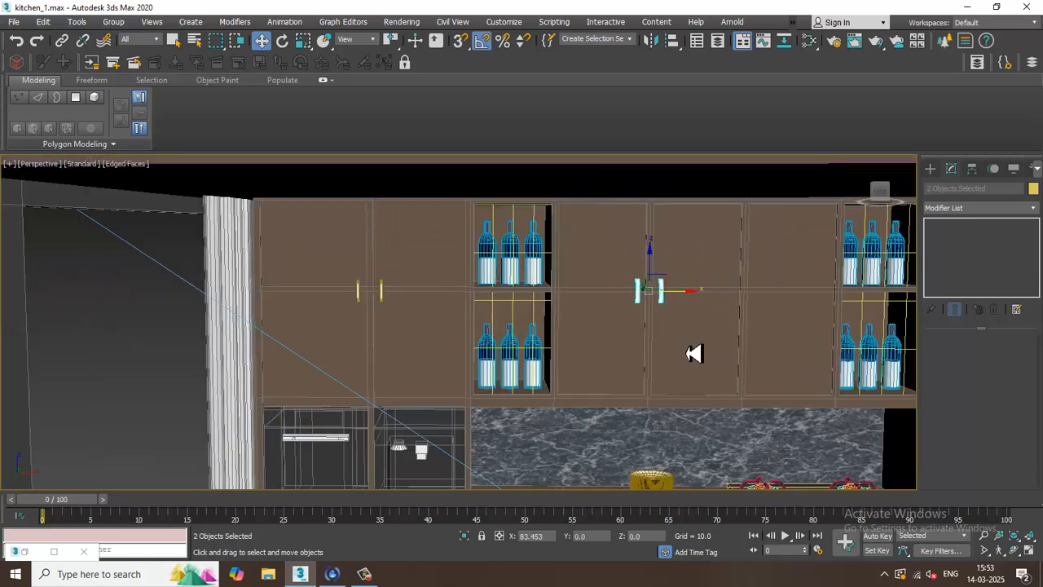
pyautogui.click(530, 346)
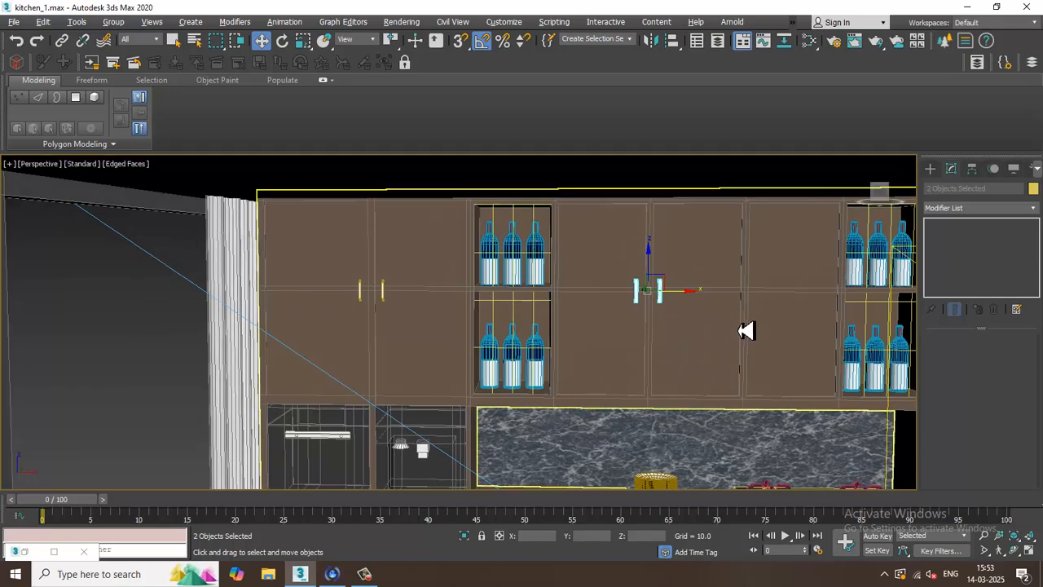
# Step: Copy the pair's right handle about 29 units along X onto the single upper door beside the second bottle shelf
pyautogui.moveTo(745, 329); pyautogui.dragTo(546, 293, button='middle')
pyautogui.click(603, 303)
pyautogui.click(628, 293)
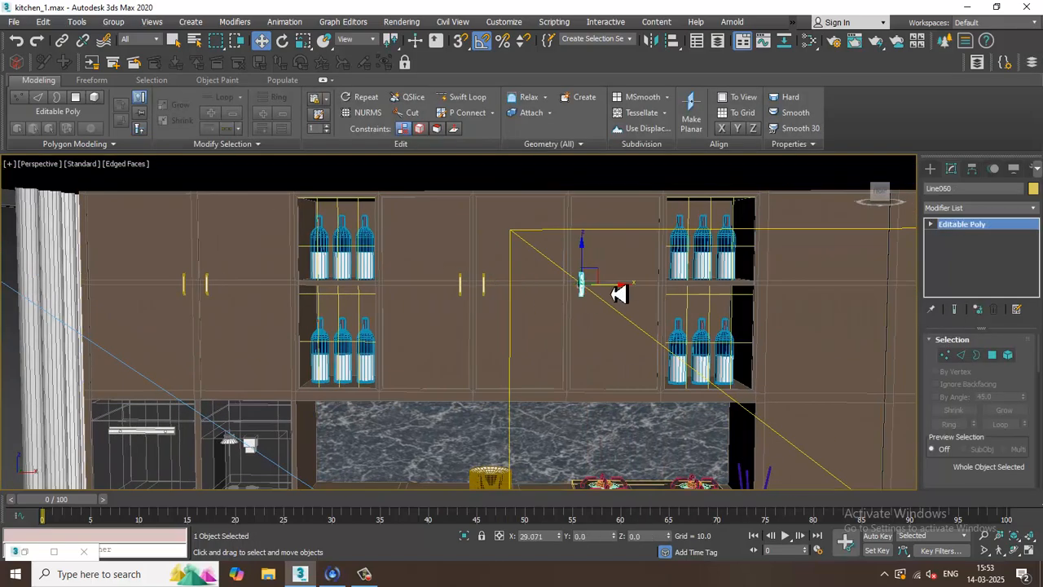
pyautogui.keyDown('shift'); pyautogui.moveTo(619, 293); pyautogui.dragTo(624, 294); pyautogui.keyUp('shift')
pyautogui.click(522, 339)
# Step: Copy the middle handle pair along X onto the tall cabinet doors right of the second bottle shelf
pyautogui.scroll(-5, 553, 312)
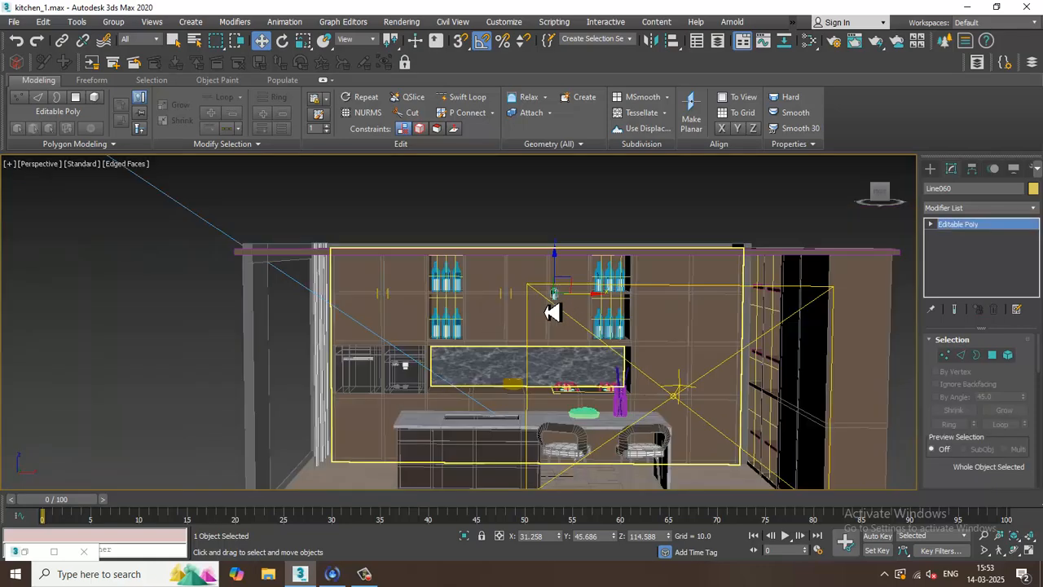
pyautogui.scroll(5, 552, 312)
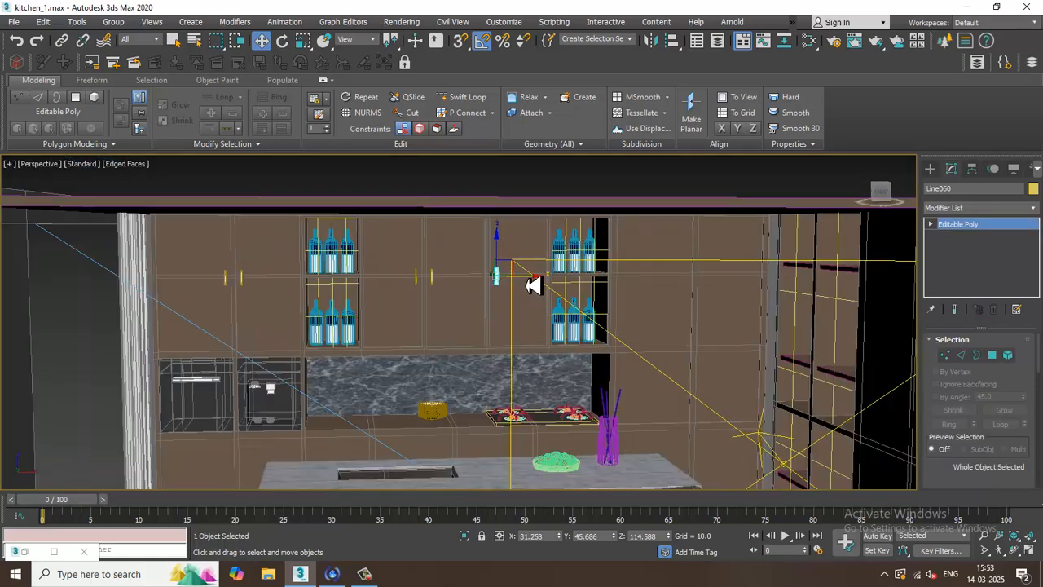
pyautogui.click(422, 287)
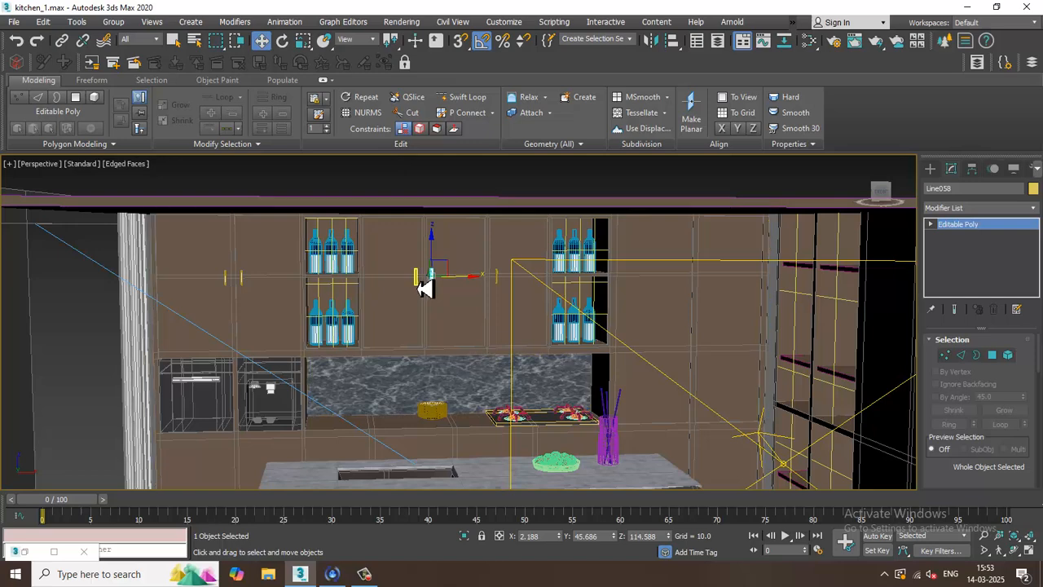
pyautogui.keyDown('ctrl'); pyautogui.click(417, 279); pyautogui.keyUp('ctrl')
pyautogui.keyDown('shift'); pyautogui.moveTo(466, 284); pyautogui.dragTo(739, 310); pyautogui.keyUp('shift')
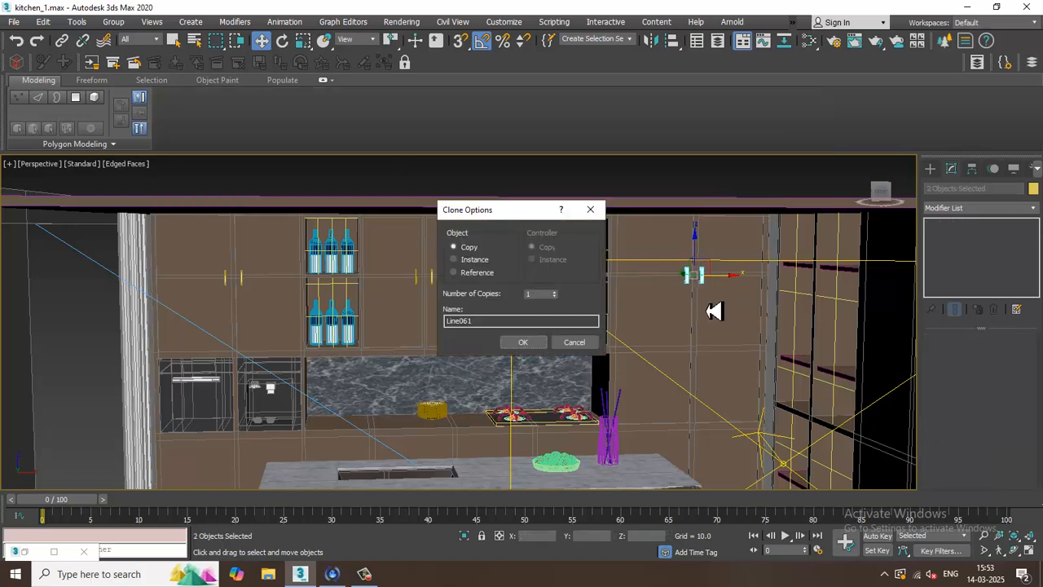
pyautogui.click(523, 346)
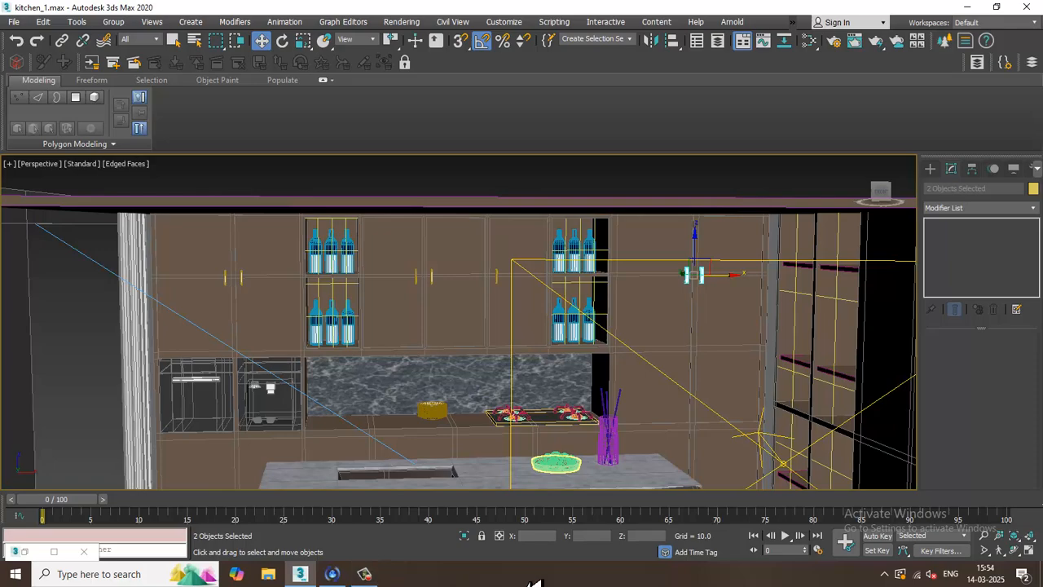
# Step: Copy the tall cabinet's handle pair over to the dark side-wall cabinet beside the open shelving
pyautogui.scroll(-5, 690, 280)
pyautogui.keyDown('alt'); pyautogui.moveTo(673, 302); pyautogui.dragTo(506, 268, button='middle'); pyautogui.keyUp('alt')
pyautogui.scroll(4, 524, 249)
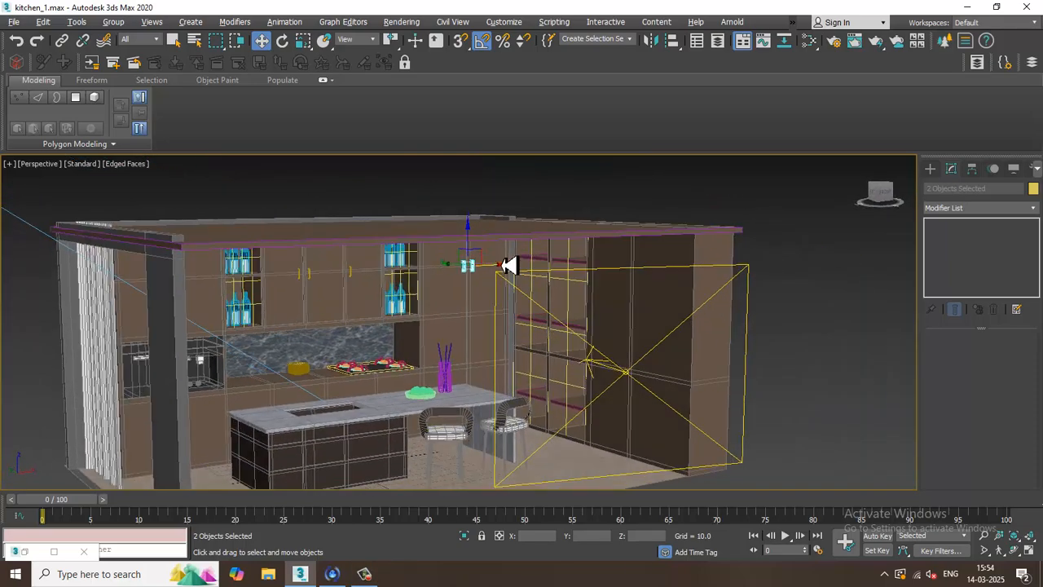
pyautogui.moveTo(459, 272); pyautogui.dragTo(607, 310)
pyautogui.click(522, 345)
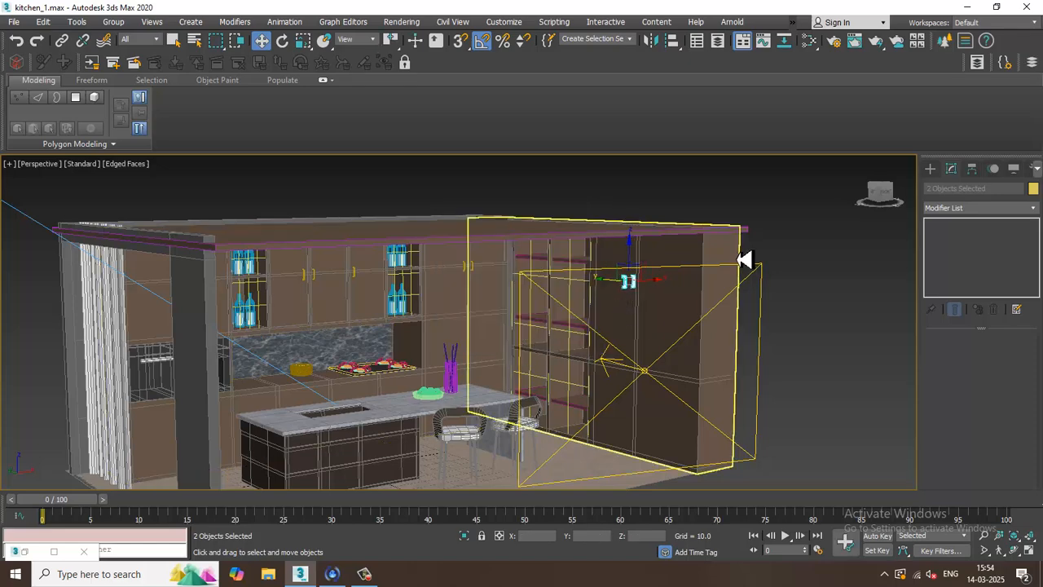
# Step: Rotate the copied handle pair to face out from the side-wall cabinet and move it about 34.7 units along X toward its doors
pyautogui.press('e')
pyautogui.moveTo(644, 298); pyautogui.dragTo(645, 297)
pyautogui.keyDown('alt'); pyautogui.moveTo(650, 295); pyautogui.dragTo(686, 293, button='middle'); pyautogui.keyUp('alt')
pyautogui.press('w')
pyautogui.moveTo(671, 289); pyautogui.dragTo(726, 285)
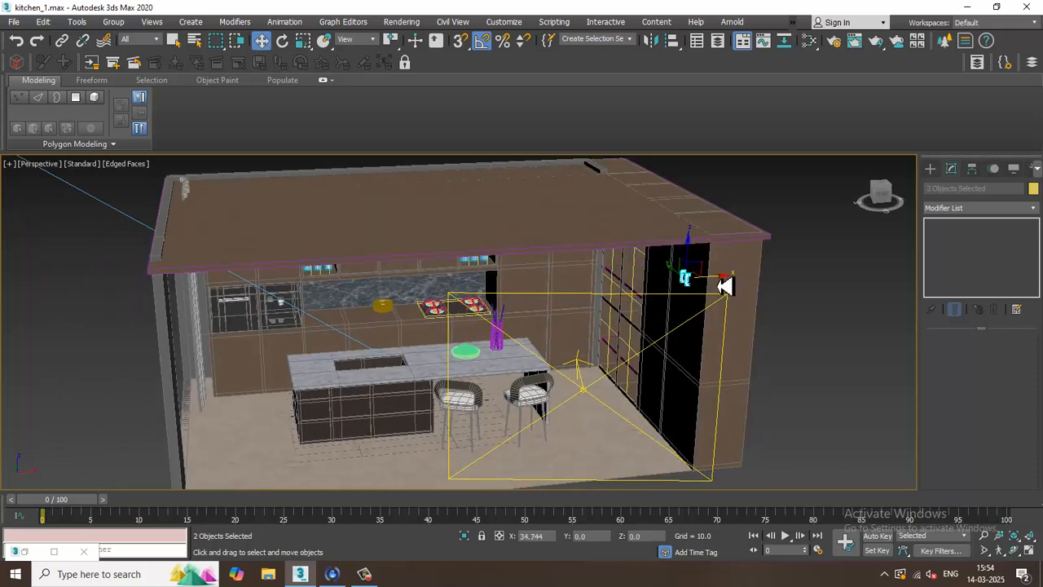
# Step: Fit the handle pair against the side-wall cabinet doors and shift it about 31.7 units along Y to straddle their vertical seam
pyautogui.press('z')
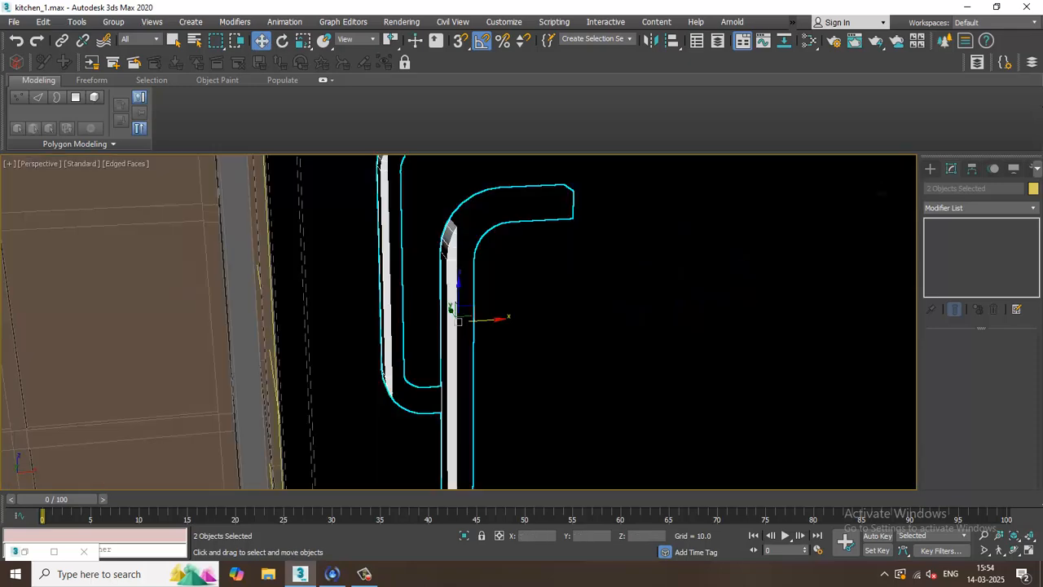
pyautogui.scroll(-5, 426, 310)
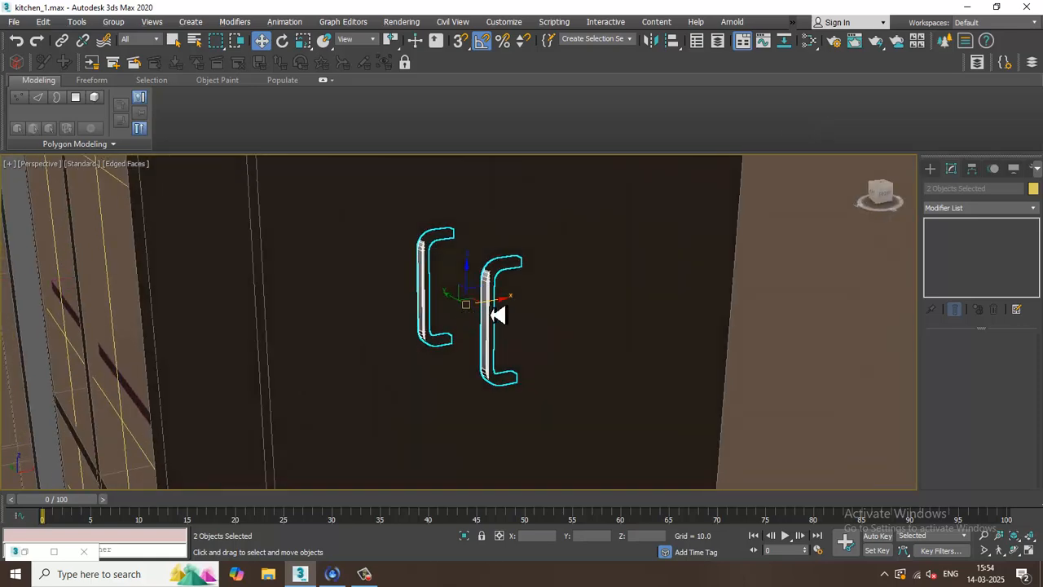
pyautogui.moveTo(498, 316); pyautogui.dragTo(473, 339)
pyautogui.keyDown('alt'); pyautogui.moveTo(467, 339); pyautogui.dragTo(414, 325, button='middle'); pyautogui.keyUp('alt')
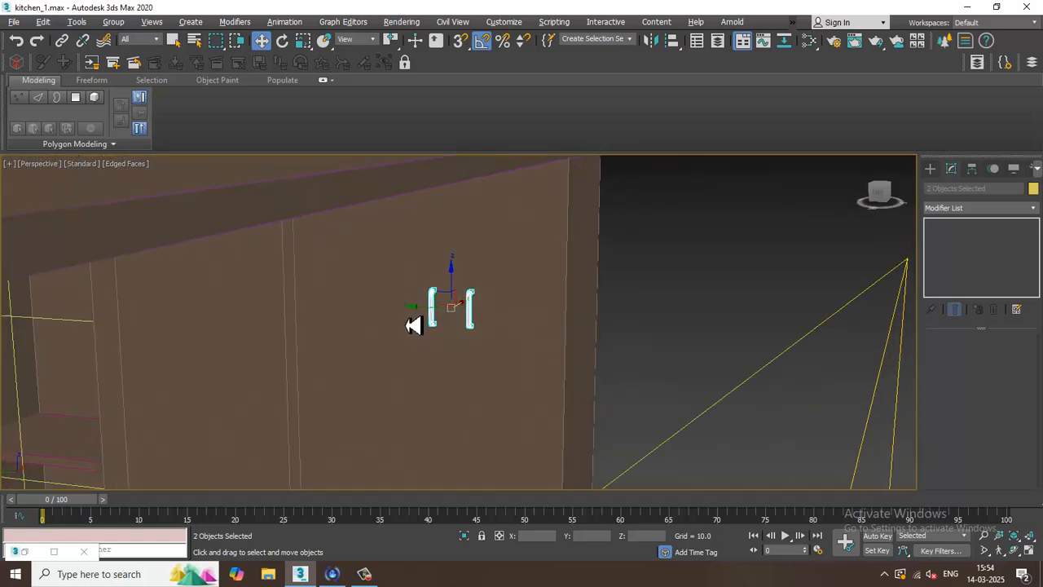
pyautogui.moveTo(424, 318); pyautogui.dragTo(263, 321)
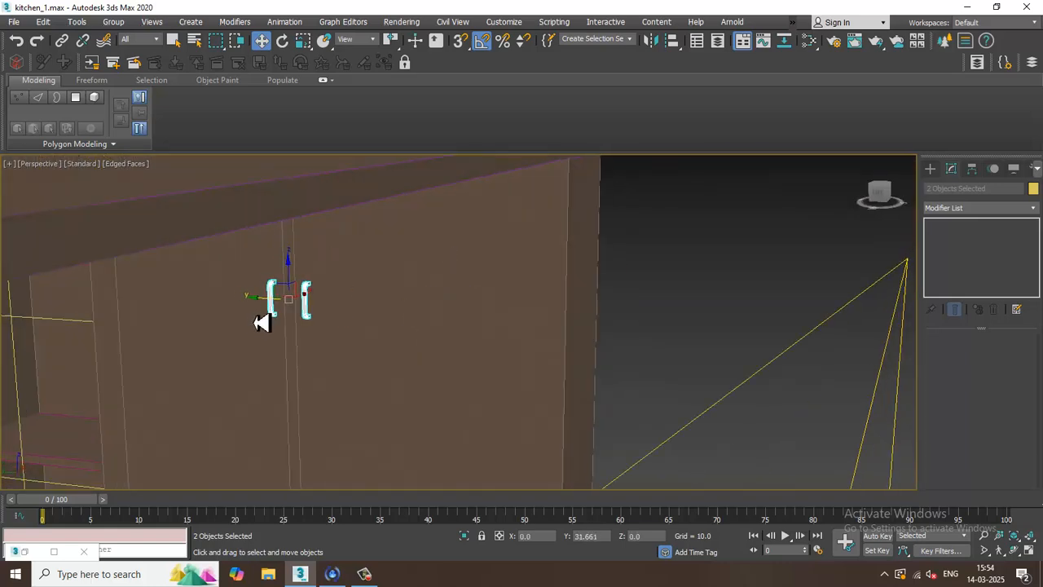
pyautogui.scroll(-2, 273, 322)
pyautogui.scroll(-5, 273, 322)
pyautogui.scroll(8, 396, 293)
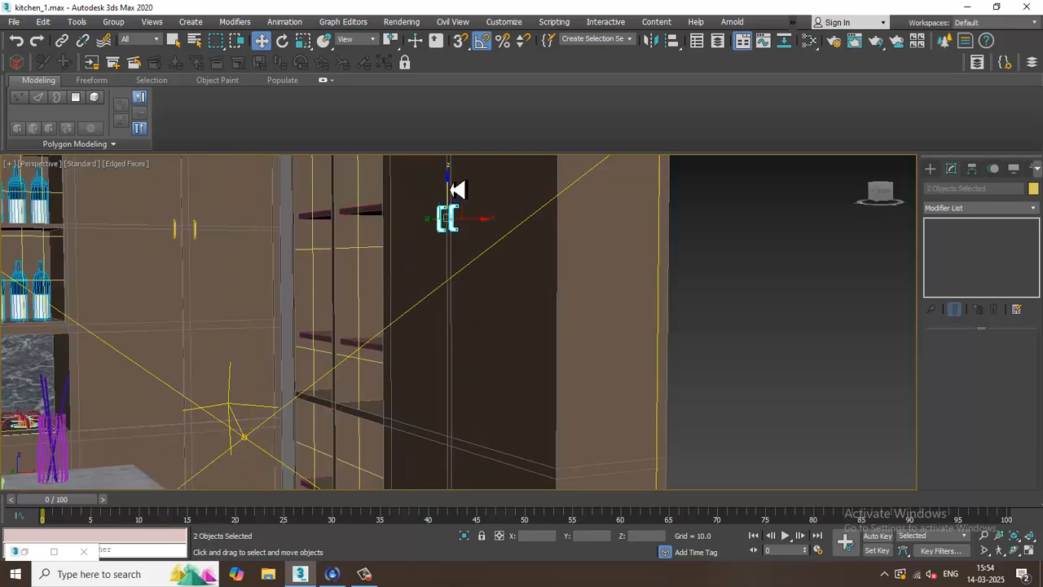
pyautogui.scroll(-6, 461, 272)
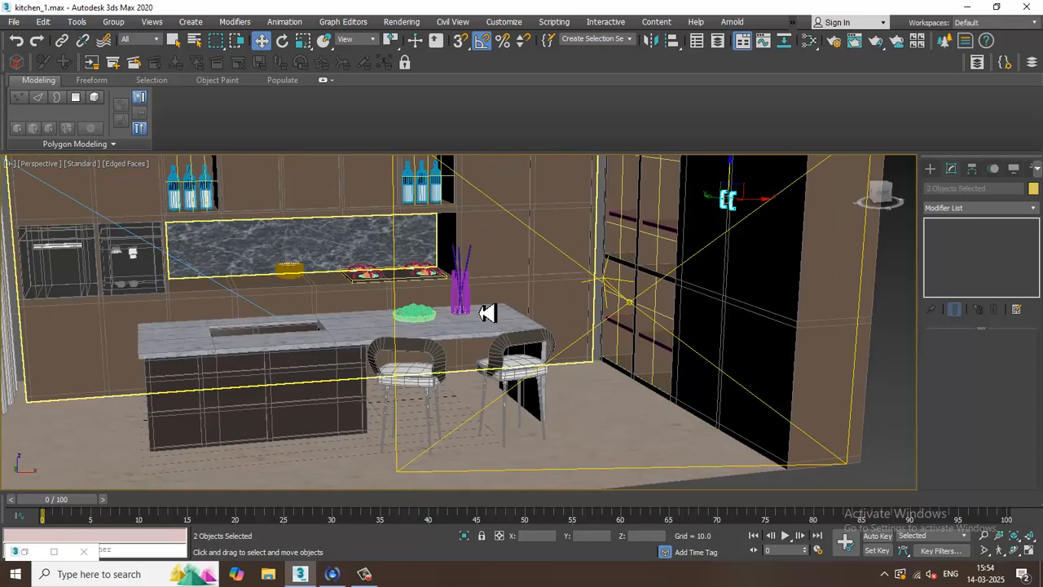
pyautogui.moveTo(515, 304); pyautogui.dragTo(509, 357, button='middle')
pyautogui.scroll(-3, 319, 307)
pyautogui.scroll(5, 361, 256)
pyautogui.scroll(-4, 408, 289)
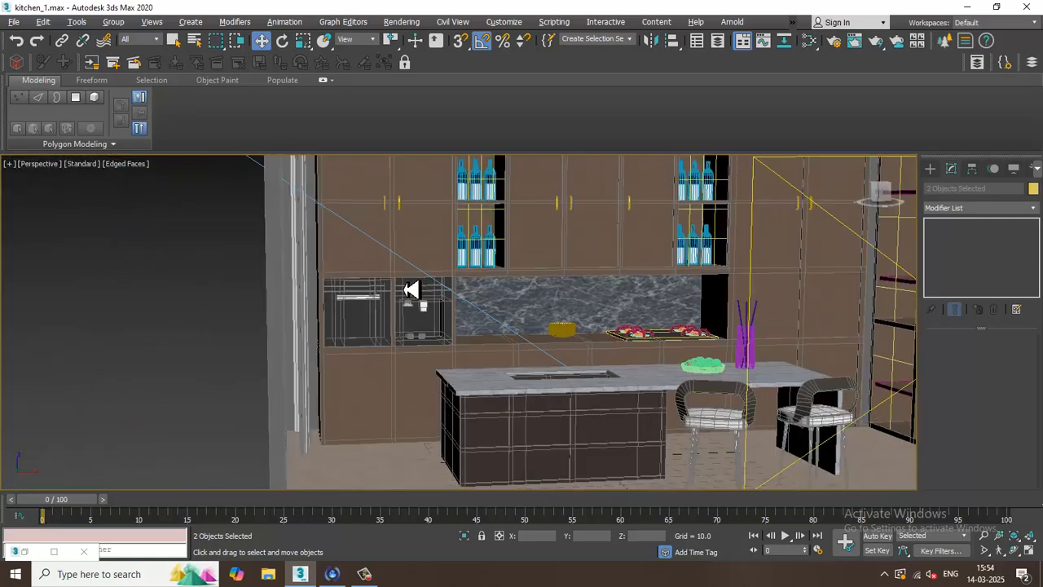
pyautogui.scroll(1, 407, 296)
pyautogui.click(428, 402)
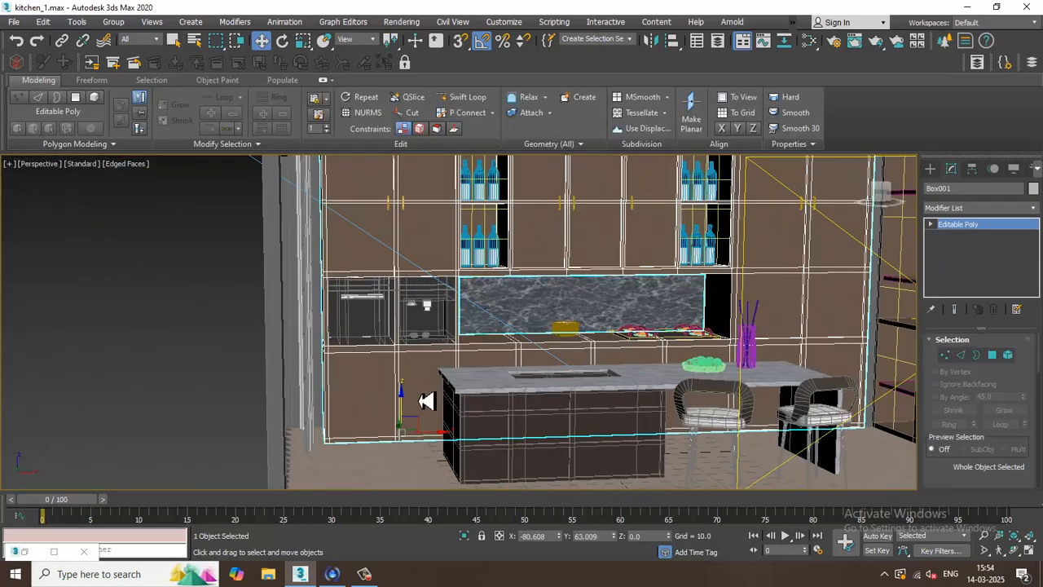
pyautogui.keyDown('alt'); pyautogui.moveTo(426, 401); pyautogui.dragTo(390, 221, button='middle'); pyautogui.keyUp('alt')
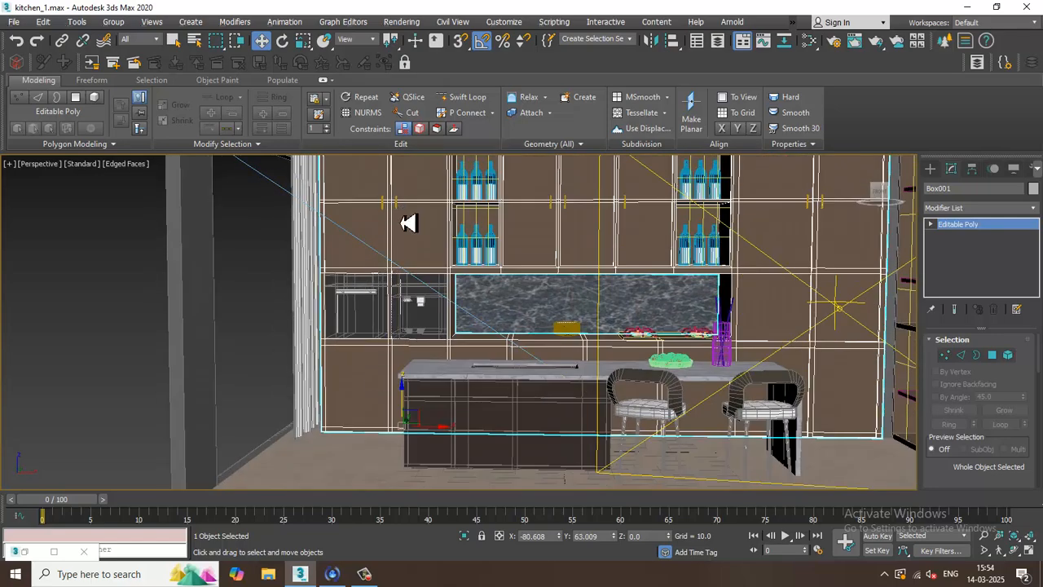
pyautogui.click(238, 299)
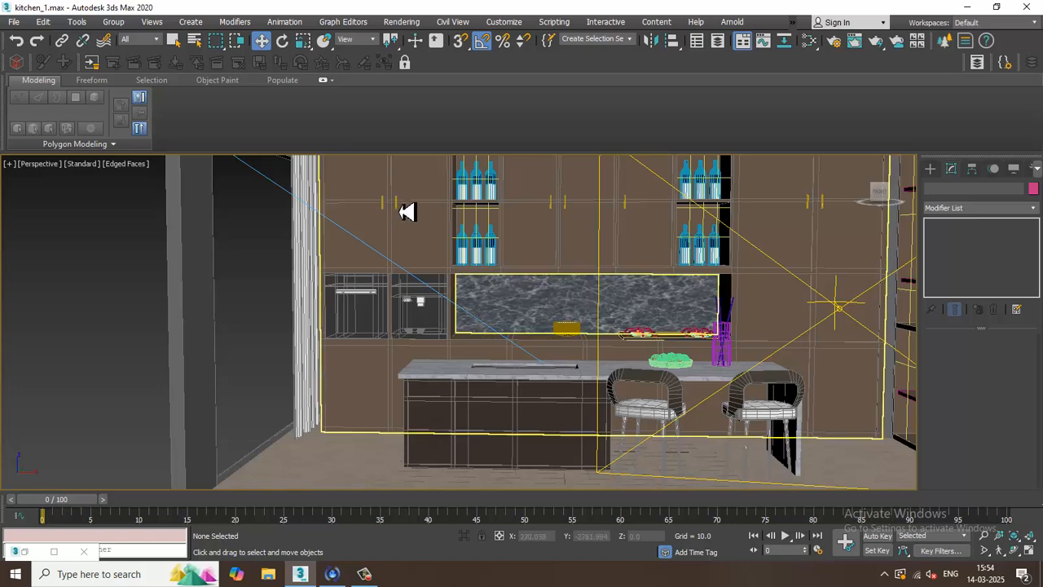
pyautogui.click(405, 214)
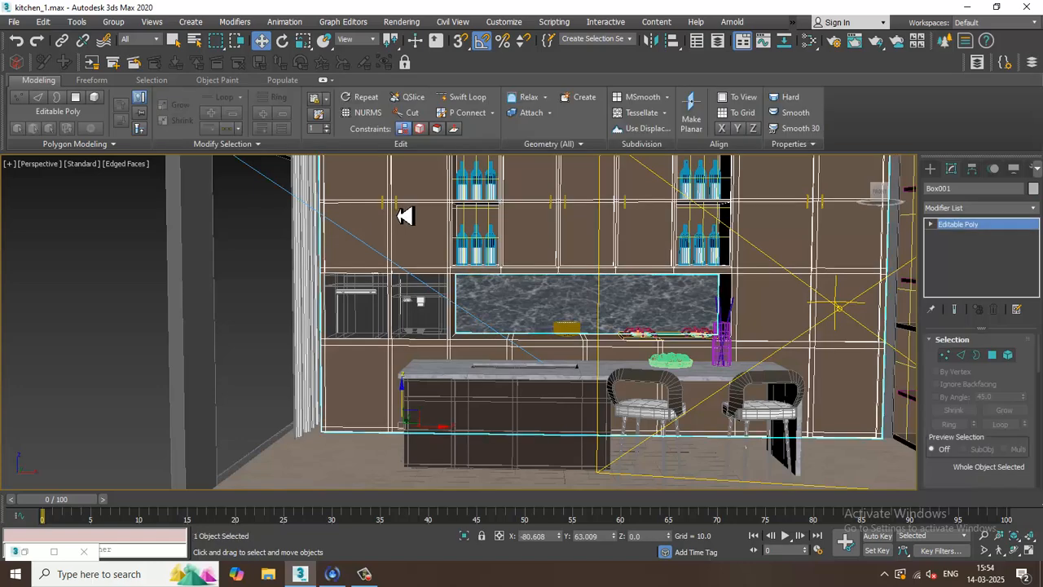
pyautogui.click(246, 318)
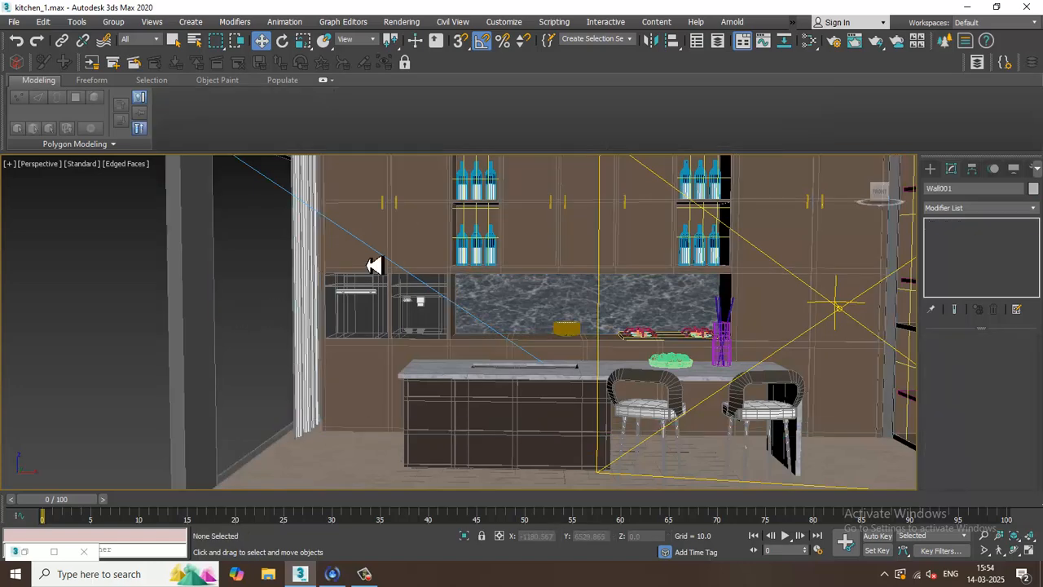
# Step: Copy the handle pair beside the curtain straight down onto the base cabinet doors below the ovens
pyautogui.click(396, 209)
pyautogui.keyDown('ctrl'); pyautogui.click(383, 206); pyautogui.keyUp('ctrl')
pyautogui.keyDown('shift'); pyautogui.moveTo(390, 184); pyautogui.dragTo(418, 341); pyautogui.keyUp('shift')
pyautogui.click(525, 342)
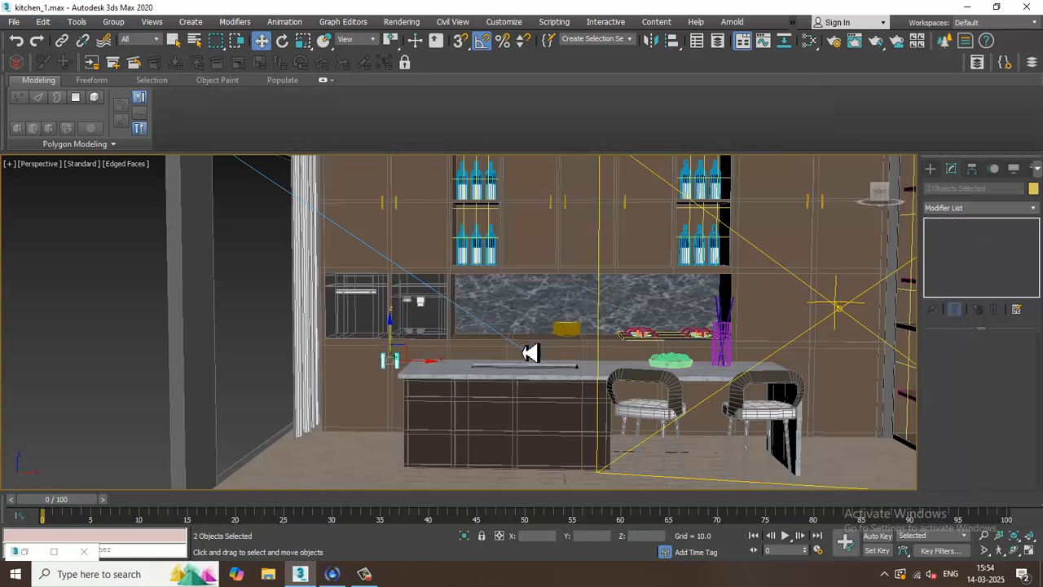
# Step: Copy the lower handle pair along X onto the middle base cabinet doors and onto the tall cabinet's lower doors
pyautogui.moveTo(528, 350)
pyautogui.keyDown('alt'); pyautogui.mouseDown(button='middle')
pyautogui.moveTo(482, 349)
pyautogui.moveTo(464, 374)
pyautogui.mouseUp(button='middle'); pyautogui.keyUp('alt')
pyautogui.keyDown('shift'); pyautogui.moveTo(431, 366); pyautogui.dragTo(599, 386); pyautogui.keyUp('shift')
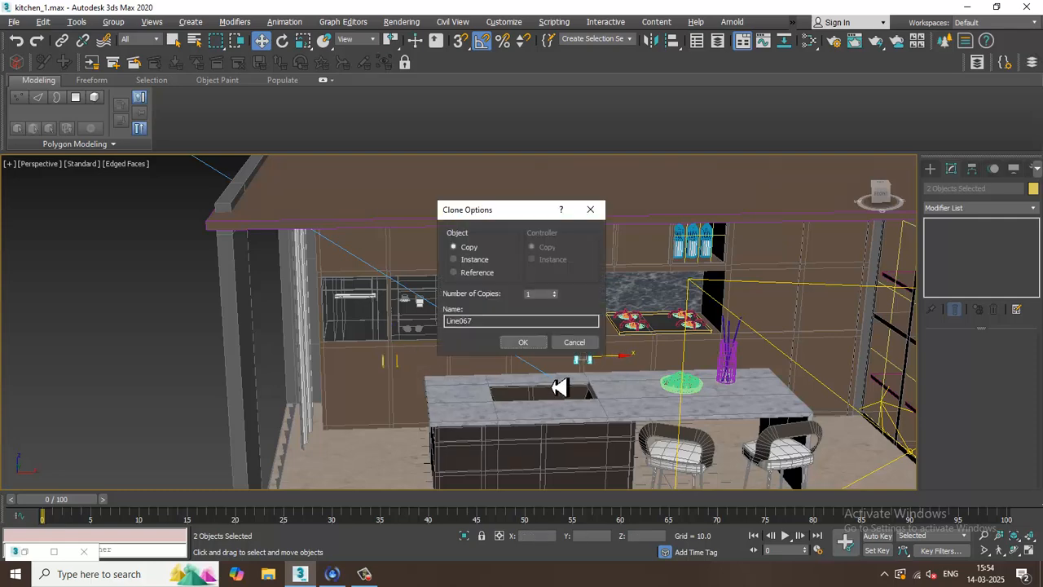
pyautogui.click(522, 341)
pyautogui.moveTo(617, 368)
pyautogui.keyDown('shift'); pyautogui.mouseDown()
pyautogui.moveTo(792, 361)
pyautogui.moveTo(827, 371)
pyautogui.mouseUp(); pyautogui.keyUp('shift')
pyautogui.click(522, 344)
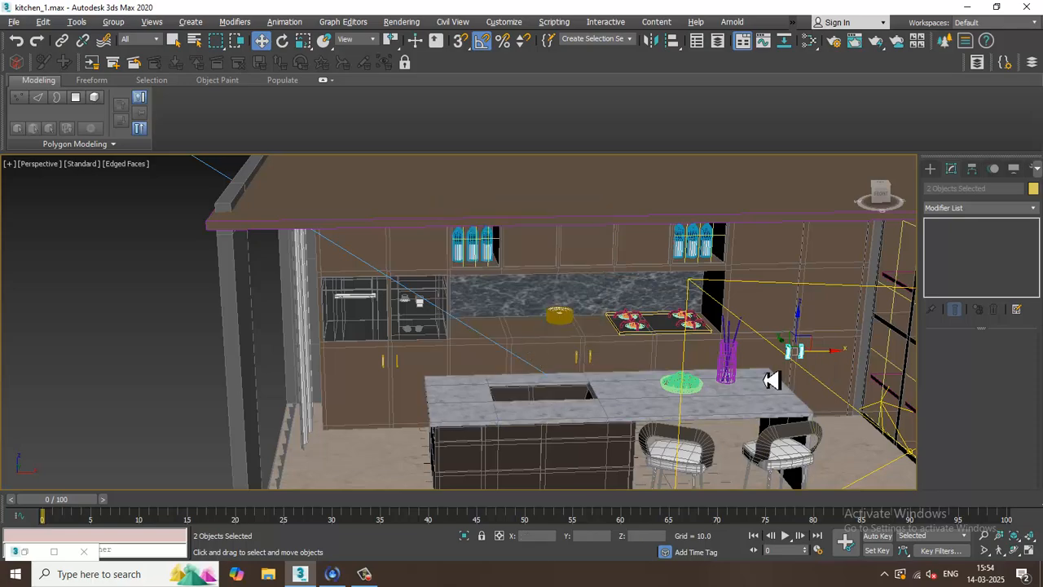
# Step: Frame the whole kitchen front in the perspective view and start a render
pyautogui.moveTo(765, 379)
pyautogui.keyDown('alt'); pyautogui.mouseDown(button='middle')
pyautogui.moveTo(771, 356)
pyautogui.moveTo(681, 366)
pyautogui.moveTo(676, 341)
pyautogui.mouseUp(button='middle'); pyautogui.keyUp('alt')
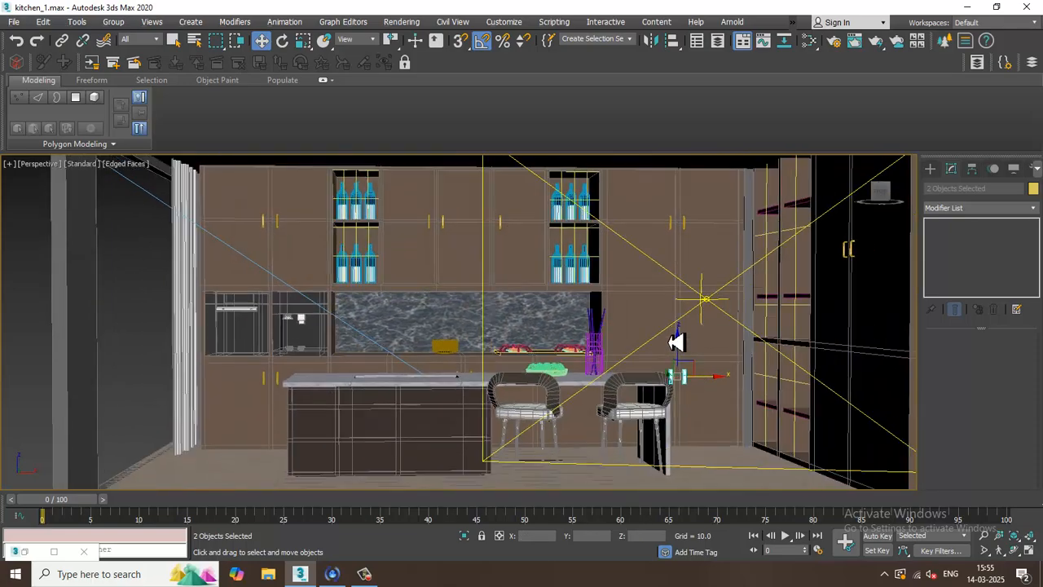
pyautogui.click(410, 23)
pyautogui.click(419, 40)
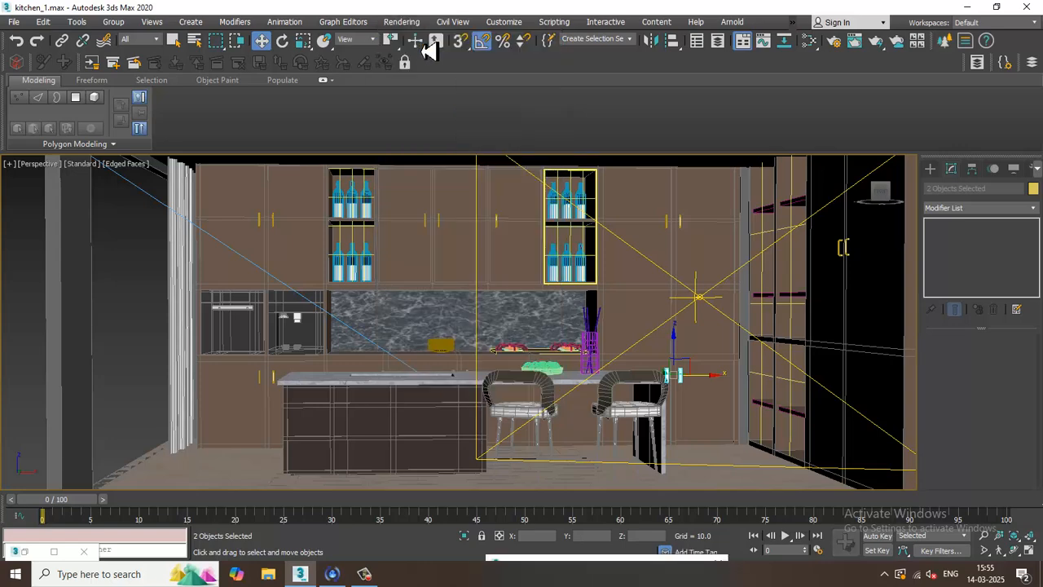